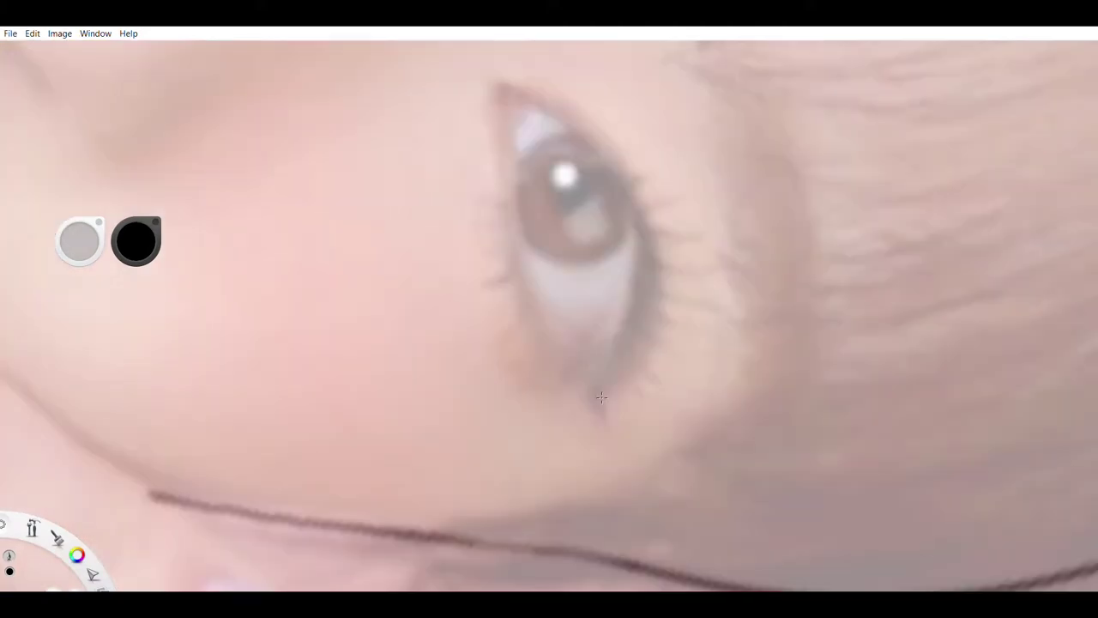
Step: Trace a thick black upper lash line with an outer wing and a lower lash line on the eye nearer the earring
{"action": "left_click_drag", "start_coordinate": [589, 415], "coordinate": [573, 114]}
{"action": "left_click_drag", "start_coordinate": [592, 402], "coordinate": [639, 147]}
{"action": "left_click_drag", "start_coordinate": [617, 364], "coordinate": [640, 233]}
{"action": "key", "text": "ctrl+z"}
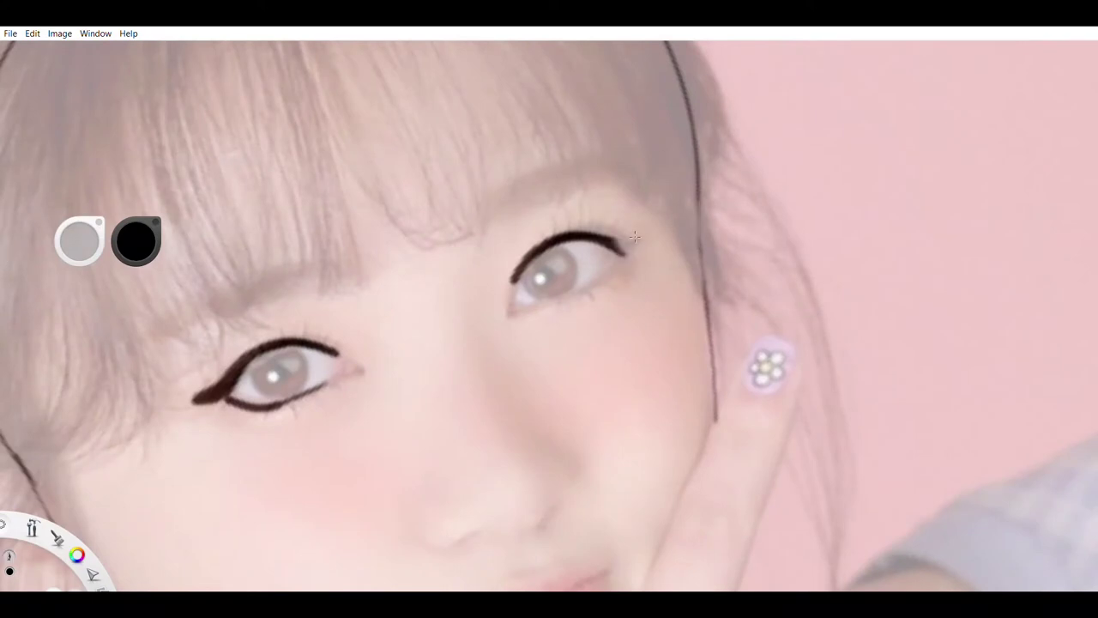
Step: Outline the other eye with a winged upper lash line and lower lash line, and trace a circle around each iris
{"action": "key", "text": "ctrl+z"}
{"action": "left_click_drag", "start_coordinate": [603, 286], "coordinate": [546, 261]}
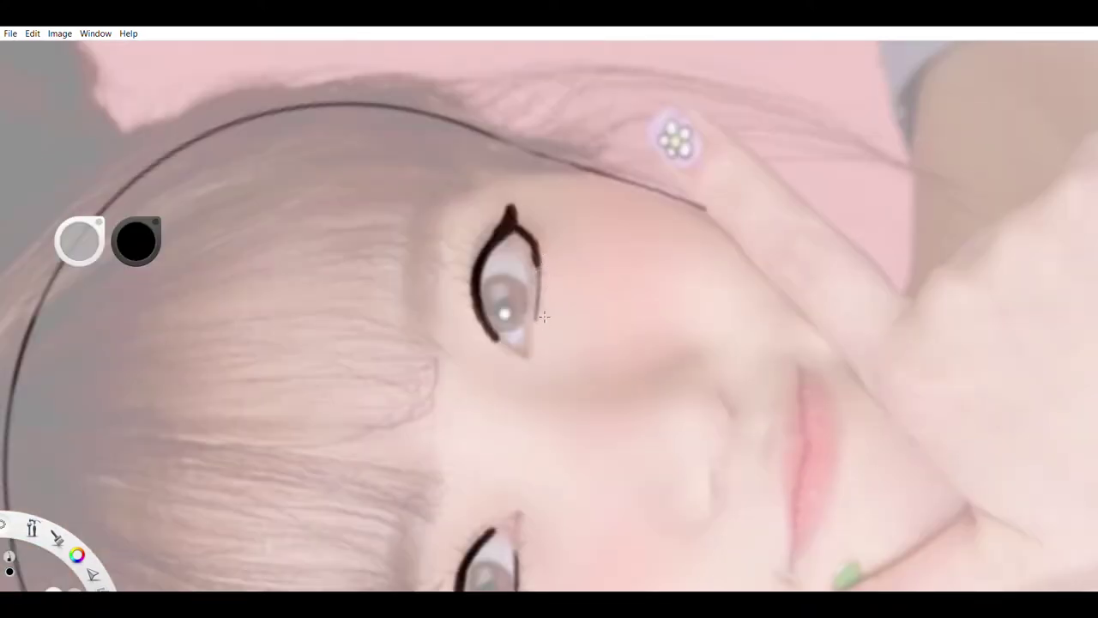
{"action": "left_click_drag", "start_coordinate": [515, 375], "coordinate": [596, 302]}
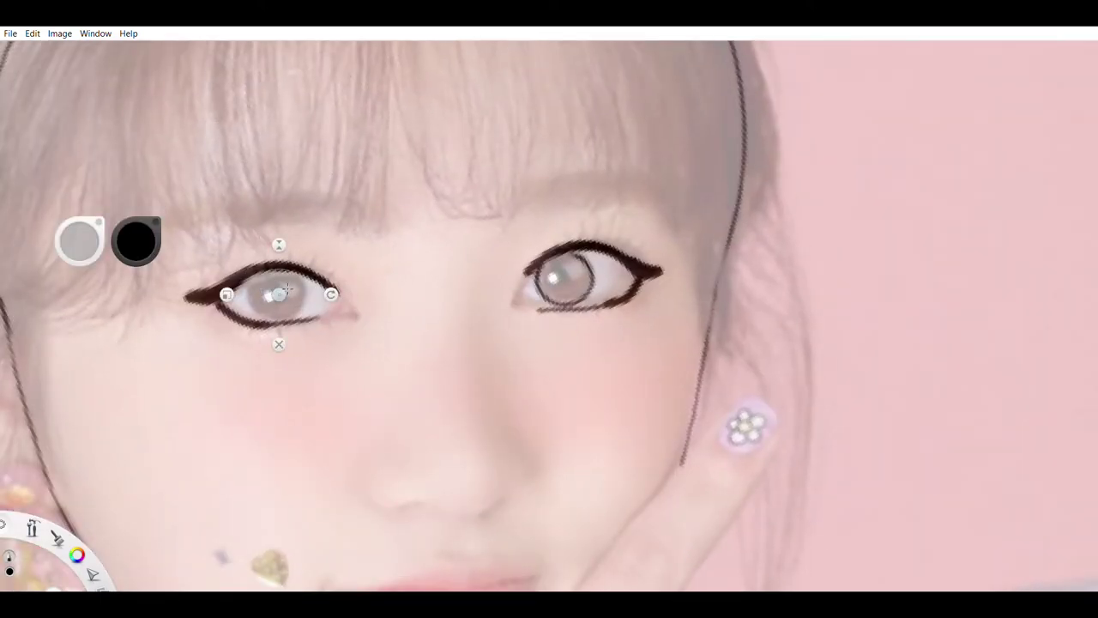
{"action": "scroll", "coordinate": [65, 158], "scroll_direction": "down", "scroll_amount": 2}
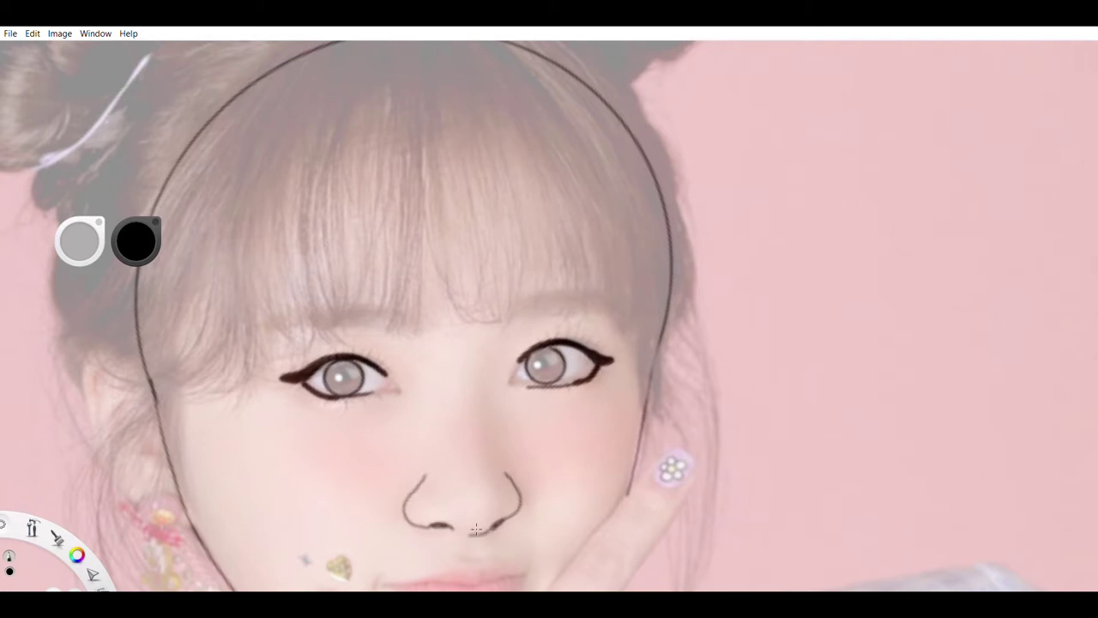
Step: Trace the nose bridge line, the outline of the lips and the parting line between them
{"action": "mouse_move", "coordinate": [495, 357]}
{"action": "left_mouse_down"}
{"action": "mouse_move", "coordinate": [547, 318]}
{"action": "mouse_move", "coordinate": [736, 372]}
{"action": "mouse_move", "coordinate": [753, 331]}
{"action": "left_mouse_up"}
{"action": "mouse_move", "coordinate": [717, 106]}
{"action": "left_mouse_down"}
{"action": "mouse_move", "coordinate": [754, 141]}
{"action": "mouse_move", "coordinate": [693, 457]}
{"action": "left_mouse_up"}
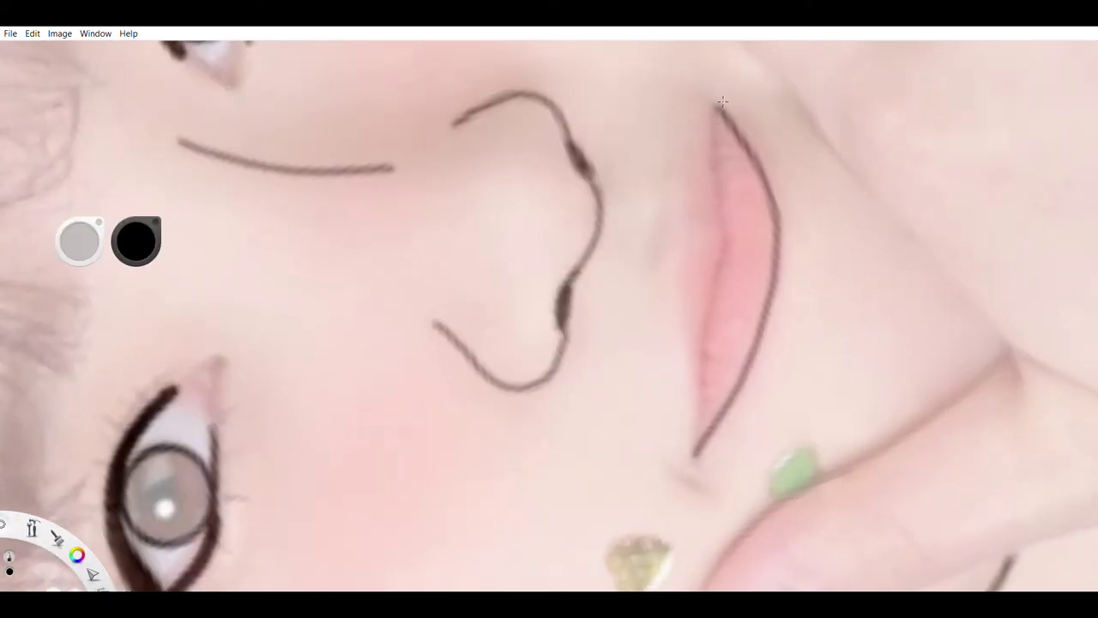
{"action": "mouse_move", "coordinate": [722, 102]}
{"action": "left_mouse_down"}
{"action": "mouse_move", "coordinate": [691, 357]}
{"action": "mouse_move", "coordinate": [695, 457]}
{"action": "left_mouse_up"}
{"action": "mouse_move", "coordinate": [728, 112]}
{"action": "left_mouse_down"}
{"action": "mouse_move", "coordinate": [730, 230]}
{"action": "mouse_move", "coordinate": [708, 361]}
{"action": "left_mouse_up"}
Step: Outline both eyebrows over the photo and fill them in solid dark
{"action": "mouse_move", "coordinate": [547, 262]}
{"action": "left_mouse_down"}
{"action": "mouse_move", "coordinate": [409, 238]}
{"action": "mouse_move", "coordinate": [556, 259]}
{"action": "mouse_move", "coordinate": [517, 226]}
{"action": "mouse_move", "coordinate": [364, 244]}
{"action": "left_mouse_up"}
{"action": "key", "text": "ctrl+z"}
{"action": "left_click_drag", "start_coordinate": [622, 279], "coordinate": [556, 127]}
{"action": "mouse_move", "coordinate": [592, 188]}
{"action": "left_mouse_down"}
{"action": "mouse_move", "coordinate": [619, 276]}
{"action": "mouse_move", "coordinate": [605, 215]}
{"action": "left_mouse_up"}
{"action": "left_click_drag", "start_coordinate": [662, 363], "coordinate": [625, 280]}
{"action": "mouse_move", "coordinate": [625, 355]}
{"action": "left_mouse_down"}
{"action": "mouse_move", "coordinate": [658, 414]}
{"action": "mouse_move", "coordinate": [676, 385]}
{"action": "mouse_move", "coordinate": [656, 493]}
{"action": "left_mouse_up"}
{"action": "mouse_move", "coordinate": [627, 354]}
{"action": "left_mouse_down"}
{"action": "mouse_move", "coordinate": [674, 394]}
{"action": "mouse_move", "coordinate": [684, 470]}
{"action": "mouse_move", "coordinate": [657, 506]}
{"action": "mouse_move", "coordinate": [669, 458]}
{"action": "left_mouse_up"}
{"action": "left_click_drag", "start_coordinate": [673, 403], "coordinate": [665, 489]}
{"action": "mouse_move", "coordinate": [553, 378]}
{"action": "left_mouse_down"}
{"action": "mouse_move", "coordinate": [585, 338]}
{"action": "mouse_move", "coordinate": [515, 257]}
{"action": "left_mouse_up"}
Step: Trace the first long fringe strands from the middle of the hairline down to the eyebrow on the earring side
{"action": "left_click_drag", "start_coordinate": [506, 116], "coordinate": [552, 361]}
{"action": "left_click_drag", "start_coordinate": [453, 127], "coordinate": [434, 364]}
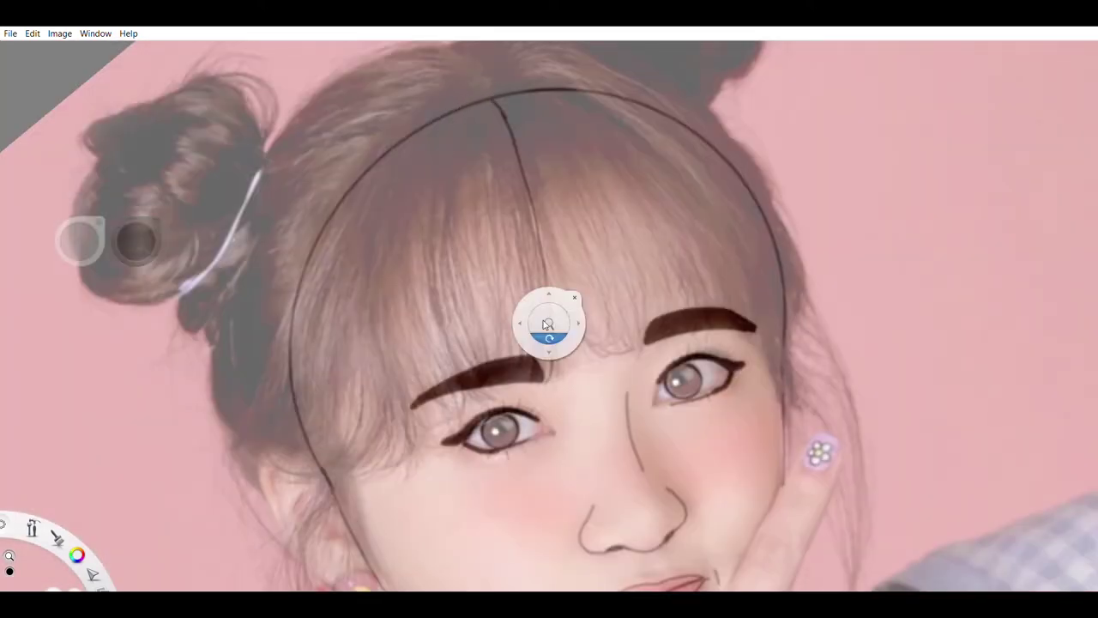
{"action": "left_click_drag", "start_coordinate": [559, 318], "coordinate": [550, 326]}
{"action": "key", "text": "ctrl+z"}
{"action": "mouse_move", "coordinate": [660, 305]}
{"action": "left_mouse_down"}
{"action": "mouse_move", "coordinate": [639, 512]}
{"action": "mouse_move", "coordinate": [657, 288]}
{"action": "left_mouse_up"}
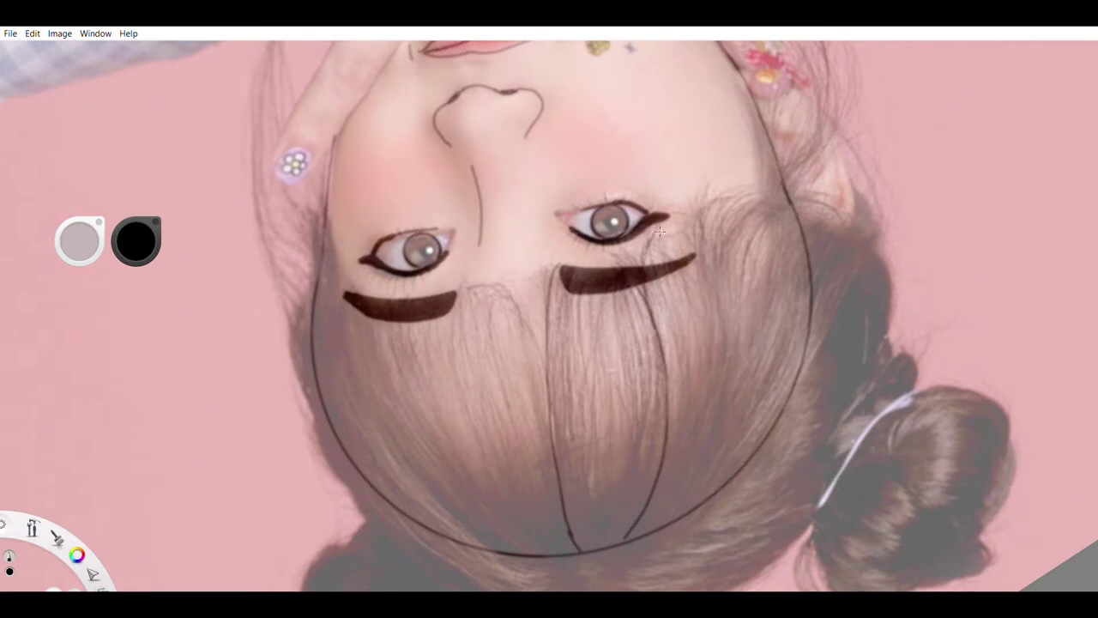
Step: Add curved fringe strands toward the temple on the earring side and over the middle and far side of the forehead
{"action": "mouse_move", "coordinate": [691, 507]}
{"action": "left_mouse_down"}
{"action": "mouse_move", "coordinate": [738, 355]}
{"action": "mouse_move", "coordinate": [711, 206]}
{"action": "left_mouse_up"}
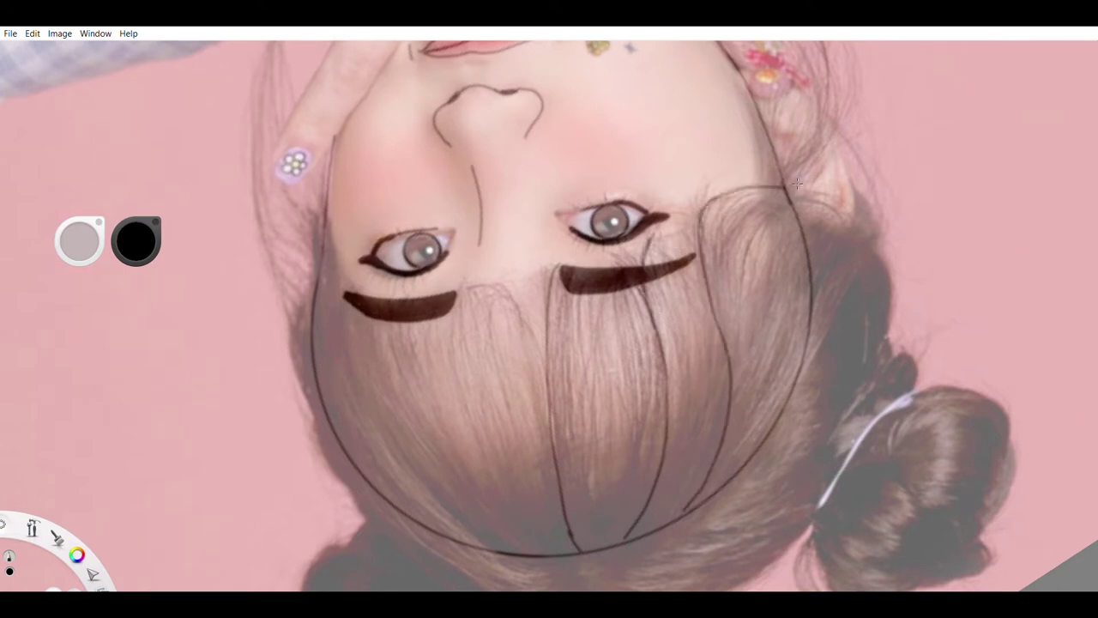
{"action": "left_click_drag", "start_coordinate": [720, 493], "coordinate": [820, 204]}
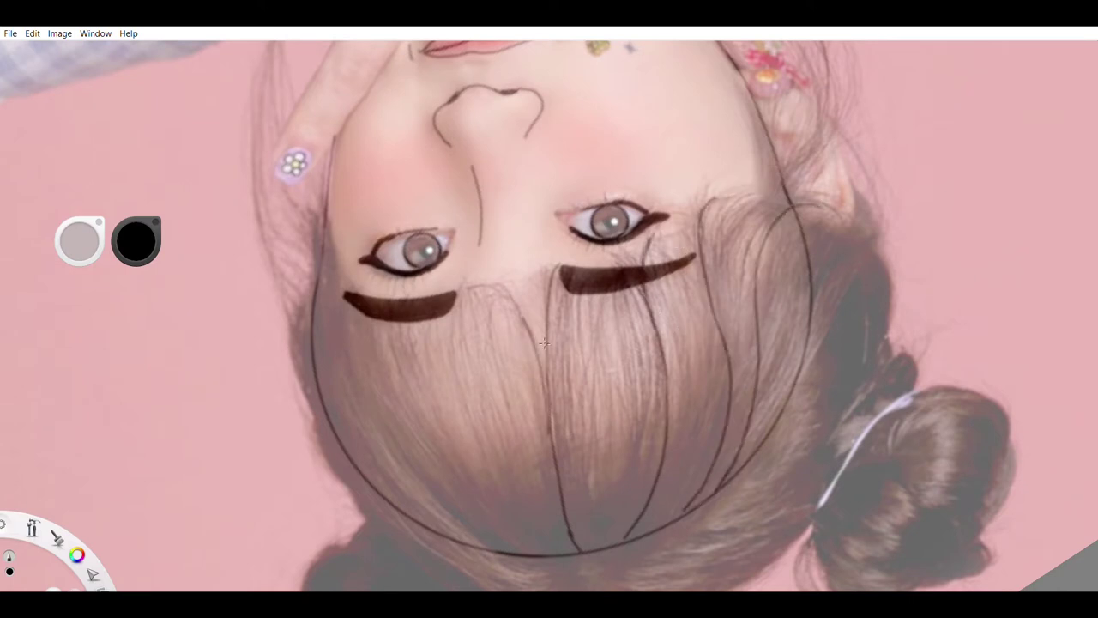
{"action": "left_click_drag", "start_coordinate": [544, 344], "coordinate": [561, 190]}
{"action": "mouse_move", "coordinate": [449, 128]}
{"action": "left_mouse_down"}
{"action": "mouse_move", "coordinate": [496, 158]}
{"action": "mouse_move", "coordinate": [598, 343]}
{"action": "left_mouse_up"}
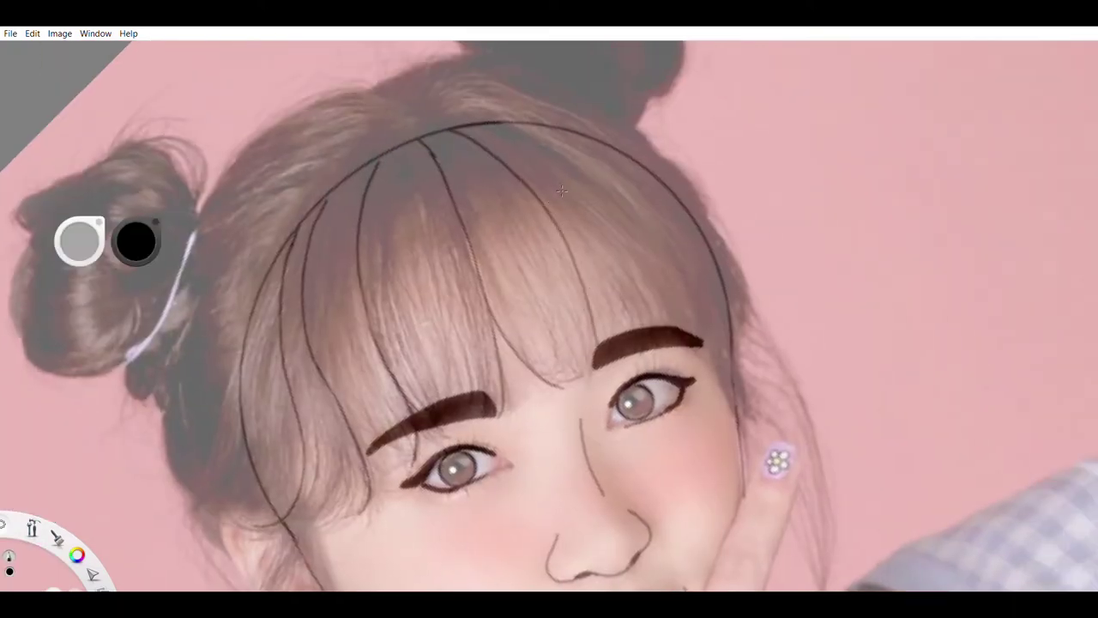
{"action": "left_click_drag", "start_coordinate": [553, 134], "coordinate": [643, 249]}
{"action": "key", "text": "ctrl+z"}
{"action": "left_click_drag", "start_coordinate": [587, 158], "coordinate": [669, 283]}
{"action": "key", "text": "ctrl+z"}
Step: Trace the outer fringe strand from the hairline to the temple on the pointing-finger side, undoing faulty strokes
{"action": "mouse_move", "coordinate": [506, 126]}
{"action": "left_mouse_down"}
{"action": "mouse_move", "coordinate": [699, 293]}
{"action": "mouse_move", "coordinate": [695, 342]}
{"action": "left_mouse_up"}
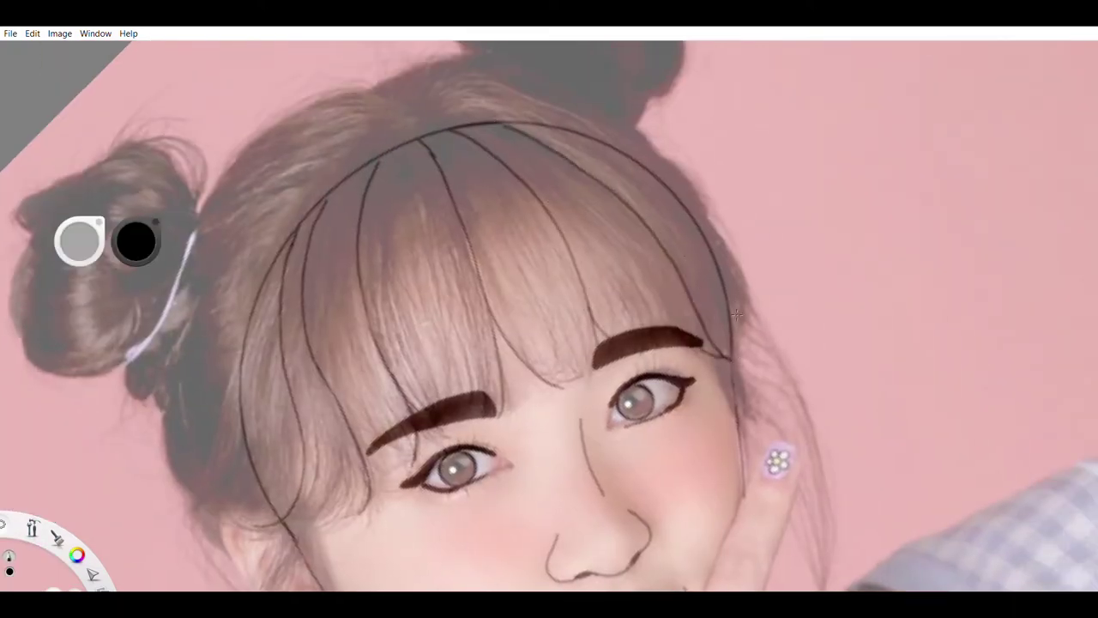
{"action": "key", "text": "ctrl+z"}
{"action": "key", "text": "ctrl+z"}
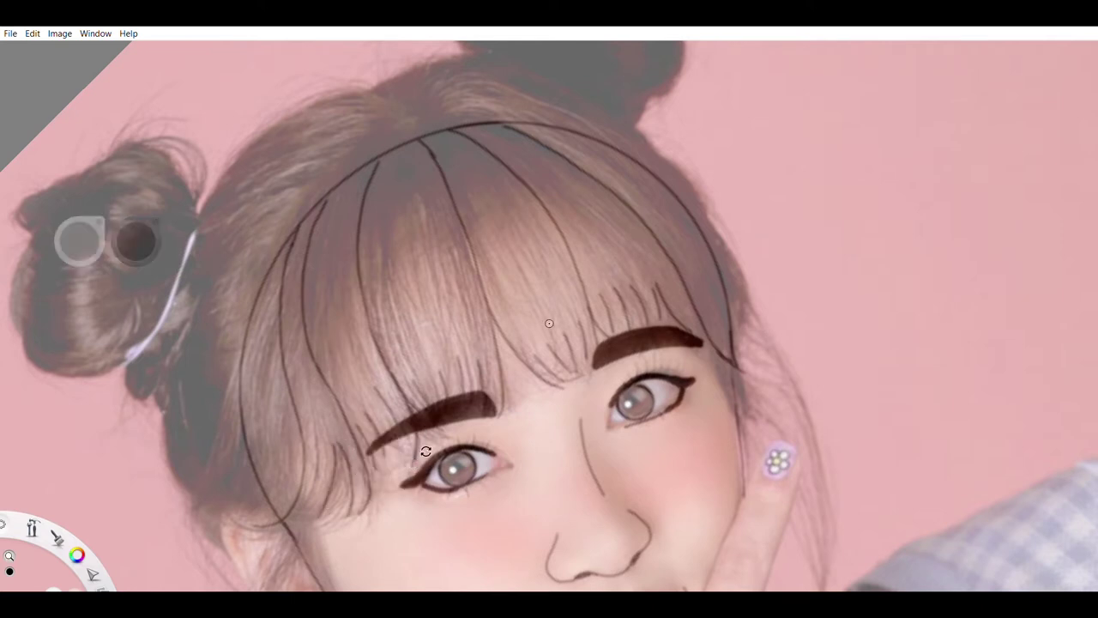
Step: Trace the curved locks at the side of the fringe that sweep over the top of the ear
{"action": "left_click_drag", "start_coordinate": [417, 491], "coordinate": [507, 467]}
{"action": "mouse_move", "coordinate": [336, 314]}
{"action": "left_mouse_down"}
{"action": "mouse_move", "coordinate": [268, 483]}
{"action": "mouse_move", "coordinate": [301, 478]}
{"action": "left_mouse_up"}
{"action": "key", "text": "ctrl+z"}
{"action": "mouse_move", "coordinate": [372, 444]}
{"action": "left_mouse_down"}
{"action": "mouse_move", "coordinate": [368, 466]}
{"action": "mouse_move", "coordinate": [415, 510]}
{"action": "left_mouse_up"}
{"action": "left_click_drag", "start_coordinate": [407, 572], "coordinate": [363, 409]}
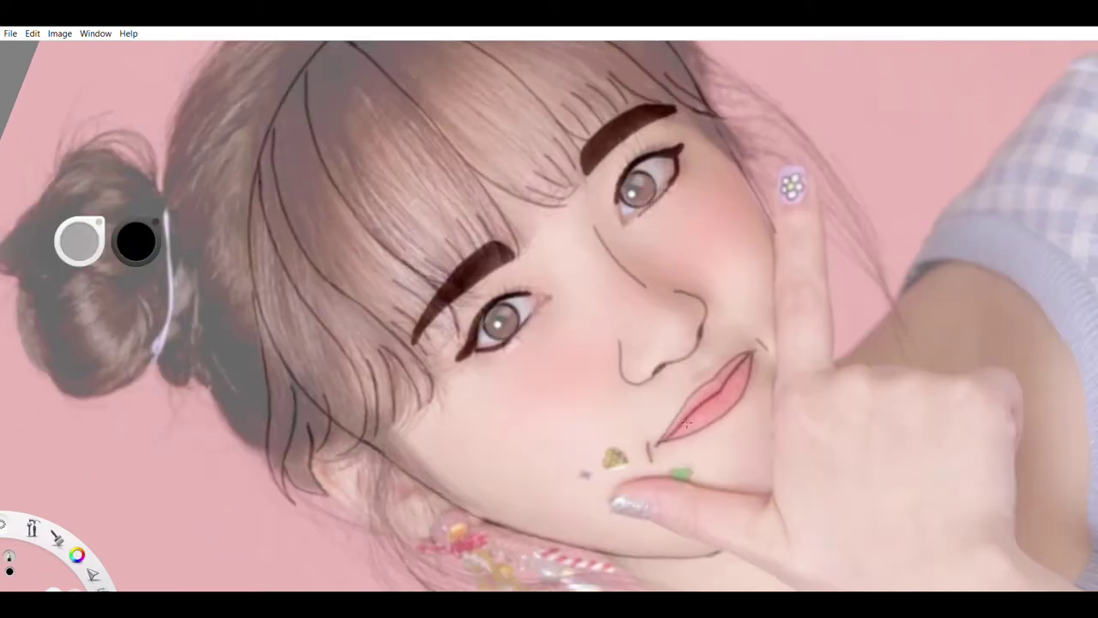
Step: Trace the outer hair contour from the centre parting down the side of the head on the pointing-finger side
{"action": "left_click_drag", "start_coordinate": [451, 48], "coordinate": [527, 191]}
{"action": "mouse_move", "coordinate": [344, 298]}
{"action": "left_mouse_down"}
{"action": "mouse_move", "coordinate": [490, 274]}
{"action": "mouse_move", "coordinate": [539, 160]}
{"action": "mouse_move", "coordinate": [753, 434]}
{"action": "left_mouse_up"}
{"action": "left_click_drag", "start_coordinate": [652, 204], "coordinate": [731, 299]}
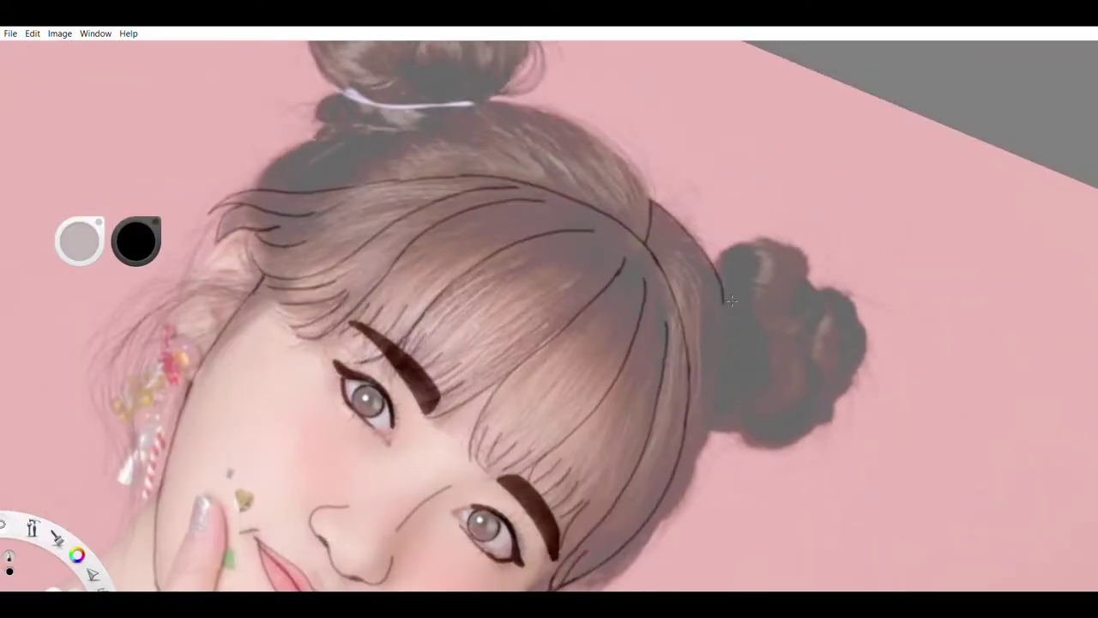
{"action": "left_click_drag", "start_coordinate": [685, 504], "coordinate": [755, 369]}
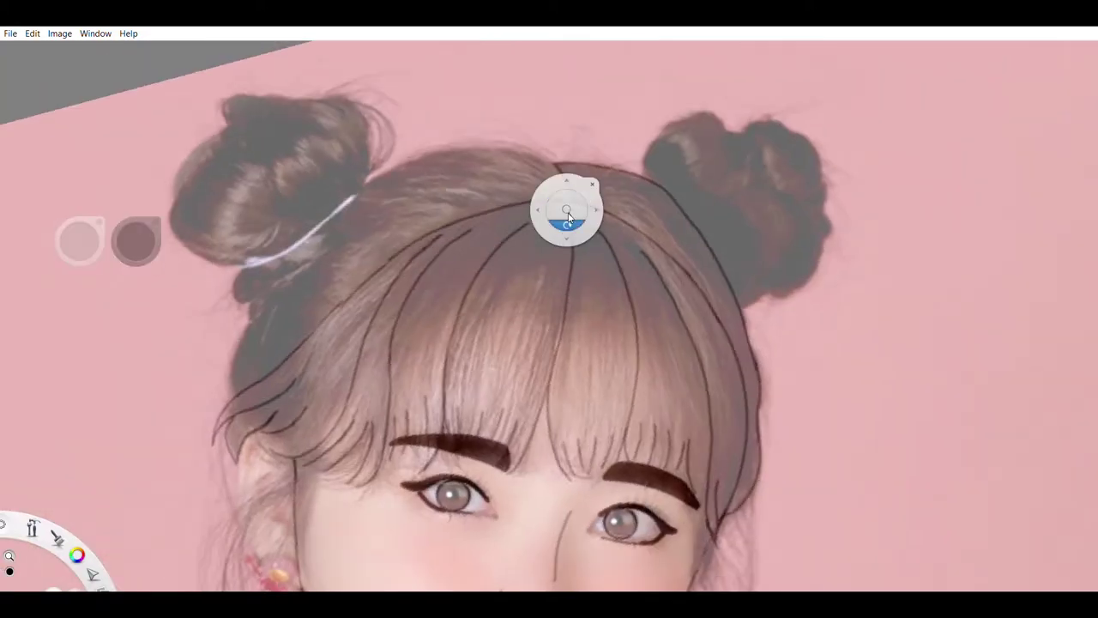
Step: Trace the hair contour from the parting to the tied bun and the pulled-back strands on the earring side
{"action": "left_click_drag", "start_coordinate": [568, 209], "coordinate": [678, 352]}
{"action": "left_click_drag", "start_coordinate": [644, 208], "coordinate": [715, 324]}
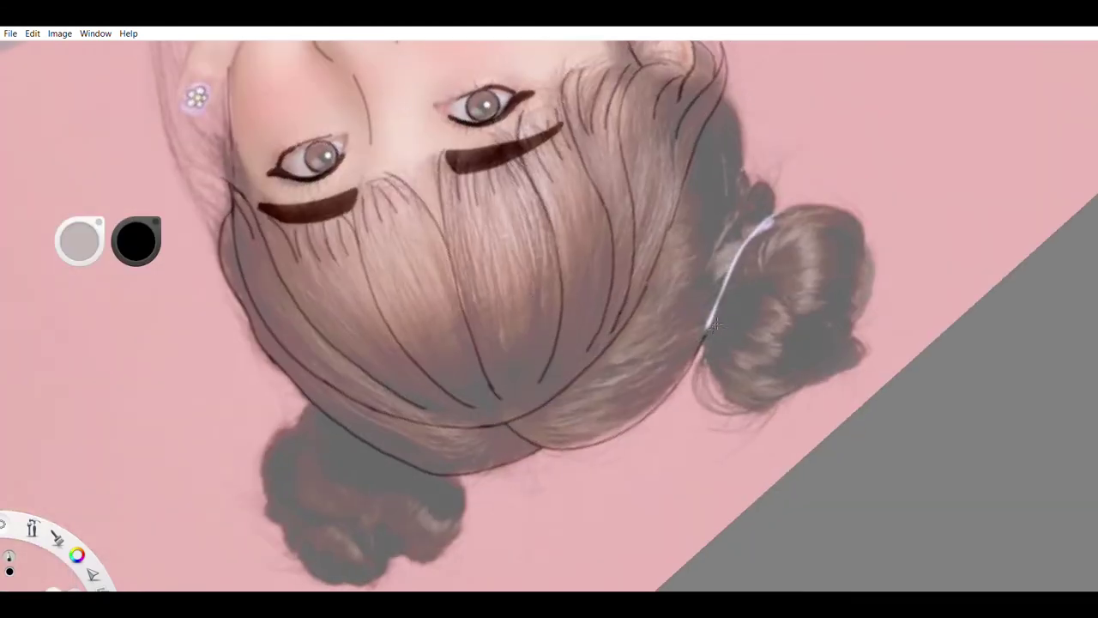
{"action": "mouse_move", "coordinate": [755, 187]}
{"action": "left_mouse_down"}
{"action": "mouse_move", "coordinate": [711, 326]}
{"action": "mouse_move", "coordinate": [757, 218]}
{"action": "mouse_move", "coordinate": [723, 314]}
{"action": "mouse_move", "coordinate": [752, 197]}
{"action": "mouse_move", "coordinate": [683, 332]}
{"action": "mouse_move", "coordinate": [762, 291]}
{"action": "mouse_move", "coordinate": [643, 278]}
{"action": "mouse_move", "coordinate": [623, 241]}
{"action": "left_mouse_up"}
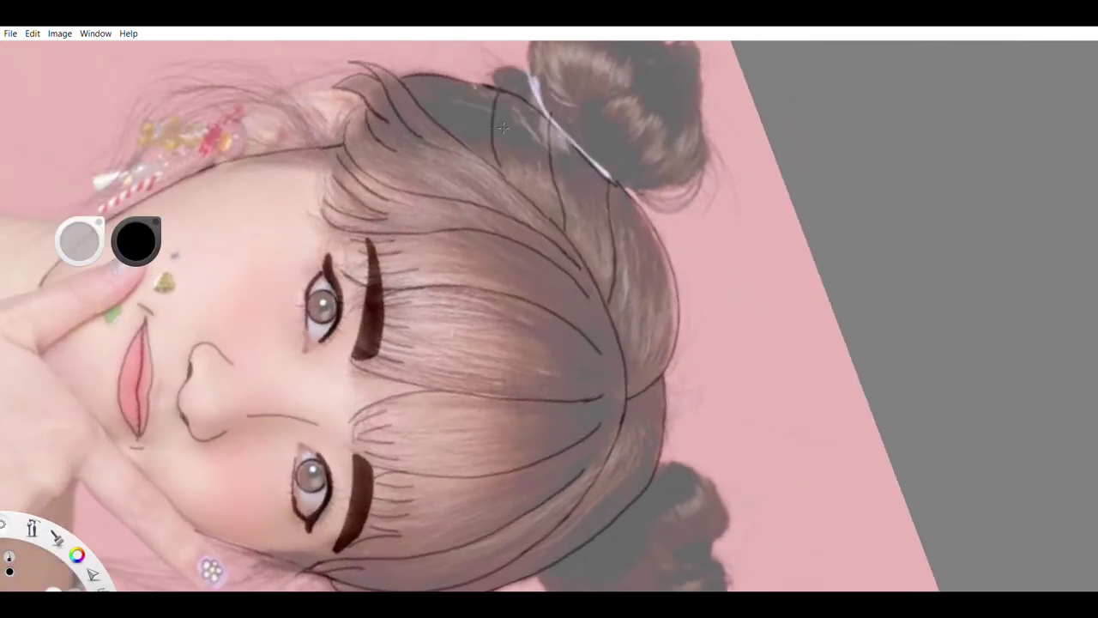
Step: Outline both hair buns and draw the wavy folds and strand lines inside them
{"action": "left_click_drag", "start_coordinate": [647, 340], "coordinate": [635, 400]}
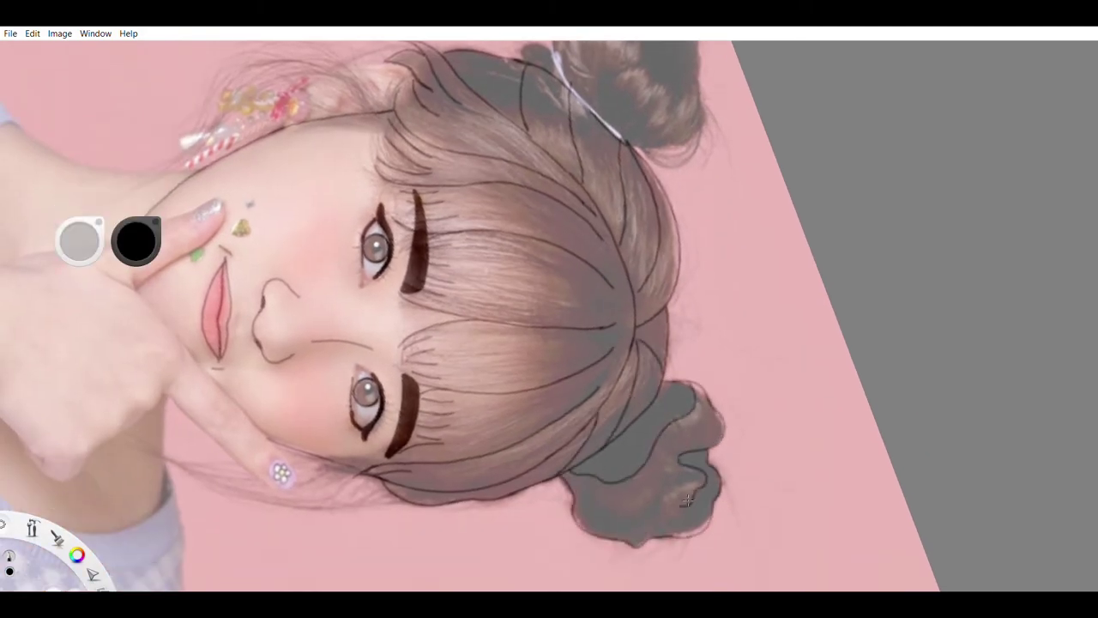
{"action": "mouse_move", "coordinate": [693, 373]}
{"action": "left_mouse_down"}
{"action": "mouse_move", "coordinate": [596, 320]}
{"action": "mouse_move", "coordinate": [586, 149]}
{"action": "mouse_move", "coordinate": [628, 159]}
{"action": "left_mouse_up"}
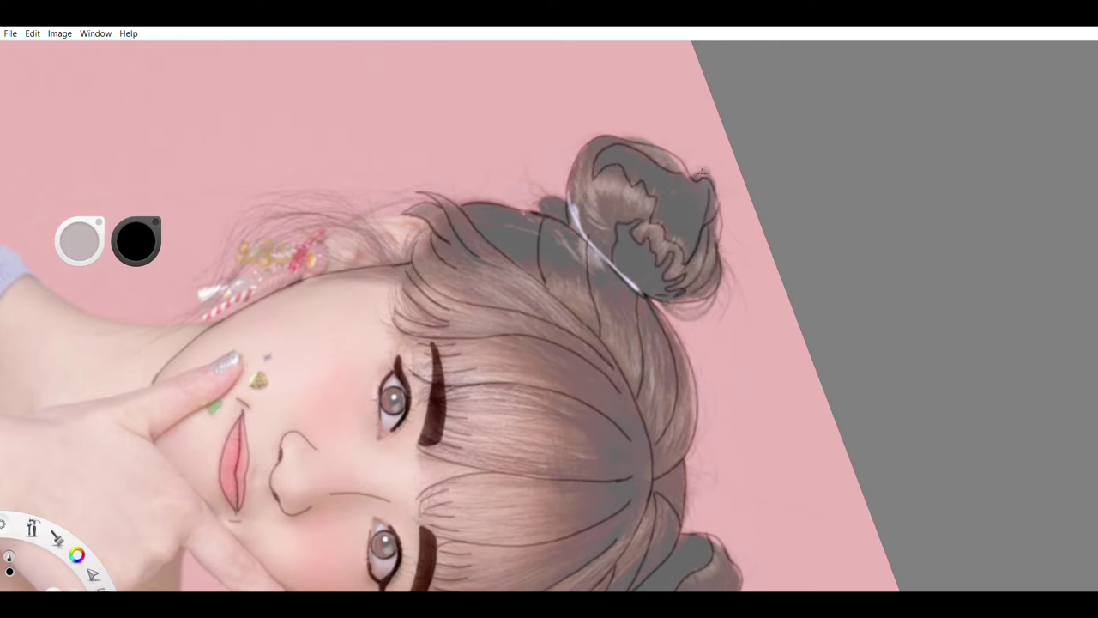
{"action": "mouse_move", "coordinate": [669, 168]}
{"action": "left_mouse_down"}
{"action": "mouse_move", "coordinate": [643, 139]}
{"action": "mouse_move", "coordinate": [618, 253]}
{"action": "mouse_move", "coordinate": [596, 197]}
{"action": "left_mouse_up"}
{"action": "key", "text": "space"}
{"action": "mouse_move", "coordinate": [689, 372]}
{"action": "left_mouse_down"}
{"action": "mouse_move", "coordinate": [690, 150]}
{"action": "mouse_move", "coordinate": [639, 223]}
{"action": "mouse_move", "coordinate": [592, 146]}
{"action": "mouse_move", "coordinate": [542, 216]}
{"action": "left_mouse_up"}
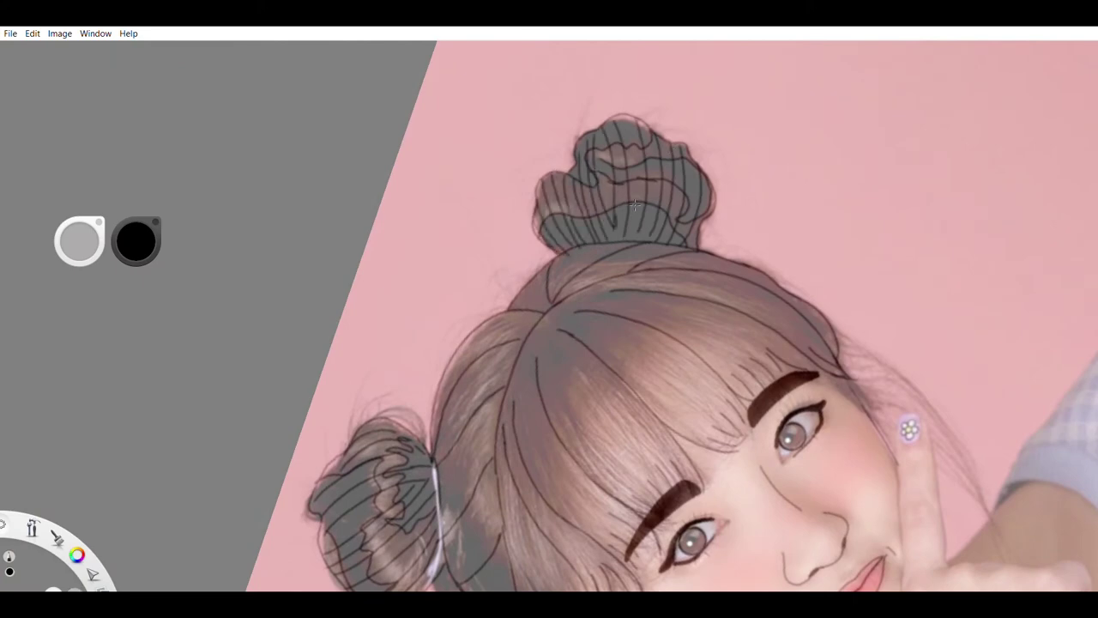
Step: Draw long loose hair strands hanging beside the face behind the pointing finger
{"action": "key", "text": "space"}
{"action": "mouse_move", "coordinate": [635, 203]}
{"action": "left_mouse_down"}
{"action": "mouse_move", "coordinate": [649, 368]}
{"action": "mouse_move", "coordinate": [676, 199]}
{"action": "mouse_move", "coordinate": [657, 403]}
{"action": "left_mouse_up"}
{"action": "left_click_drag", "start_coordinate": [669, 163], "coordinate": [605, 562]}
{"action": "left_click_drag", "start_coordinate": [630, 184], "coordinate": [571, 583]}
{"action": "mouse_move", "coordinate": [669, 193]}
{"action": "left_mouse_down"}
{"action": "mouse_move", "coordinate": [615, 246]}
{"action": "mouse_move", "coordinate": [620, 475]}
{"action": "left_mouse_up"}
{"action": "left_click_drag", "start_coordinate": [657, 225], "coordinate": [609, 528]}
{"action": "left_click_drag", "start_coordinate": [661, 176], "coordinate": [635, 438]}
Step: Trace the outer edge and inner contour of the ear above the round earring
{"action": "key", "text": "space"}
{"action": "mouse_move", "coordinate": [515, 338]}
{"action": "left_mouse_down"}
{"action": "mouse_move", "coordinate": [457, 138]}
{"action": "mouse_move", "coordinate": [437, 286]}
{"action": "left_mouse_up"}
{"action": "left_click_drag", "start_coordinate": [457, 154], "coordinate": [420, 239]}
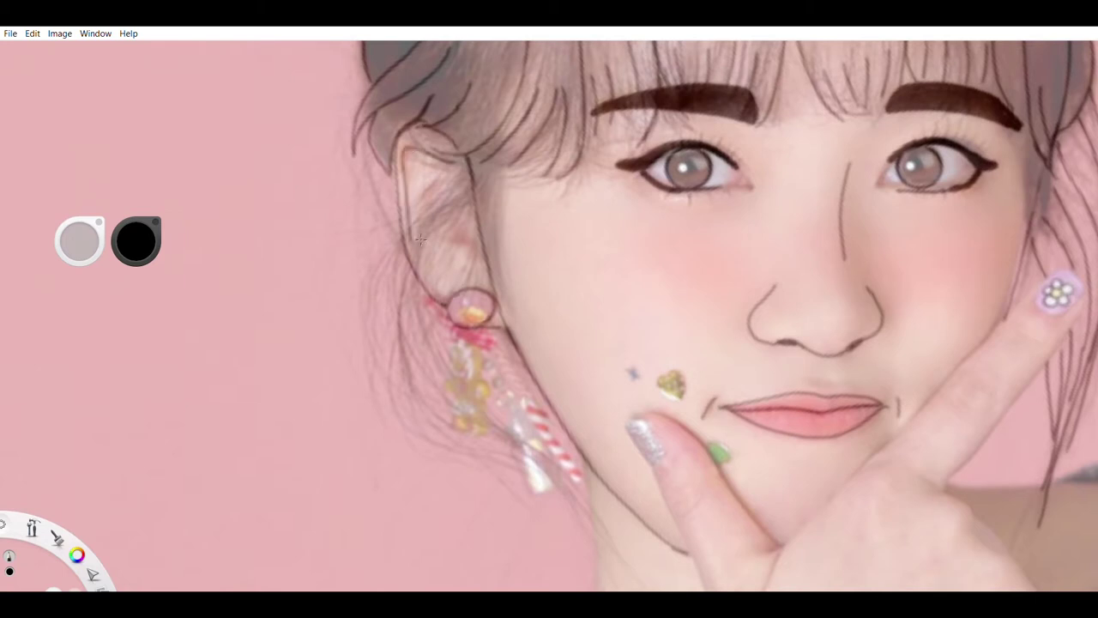
Step: Draw the loose curved hair strands that fall from the ear around the dangling earring
{"action": "key", "text": "space"}
{"action": "left_click_drag", "start_coordinate": [502, 307], "coordinate": [673, 420]}
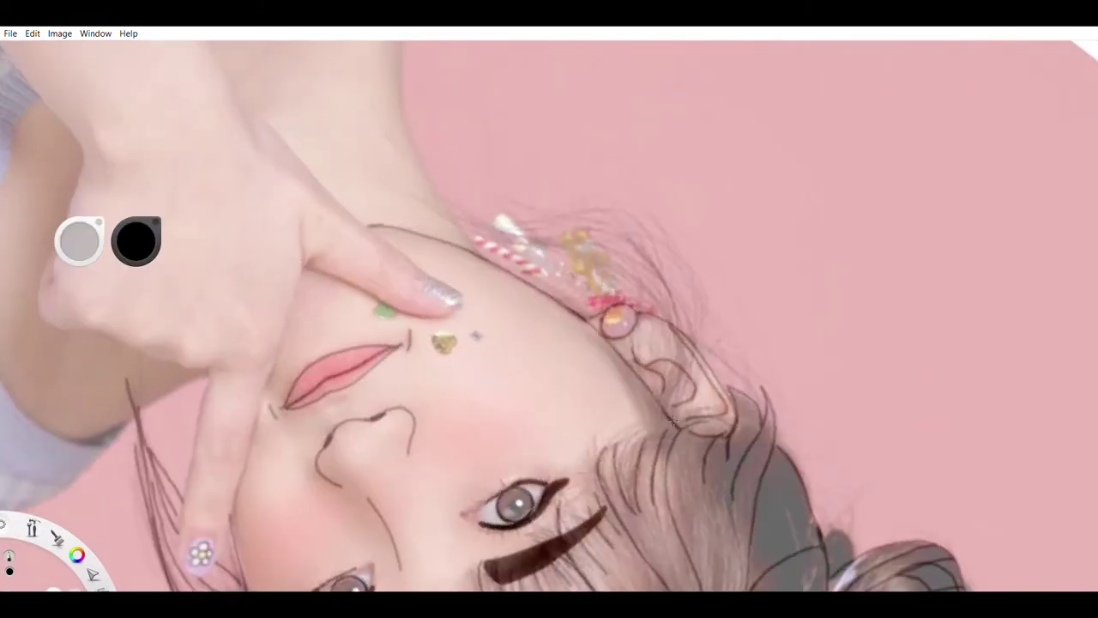
{"action": "left_click_drag", "start_coordinate": [514, 219], "coordinate": [666, 412]}
{"action": "left_click_drag", "start_coordinate": [446, 195], "coordinate": [669, 419]}
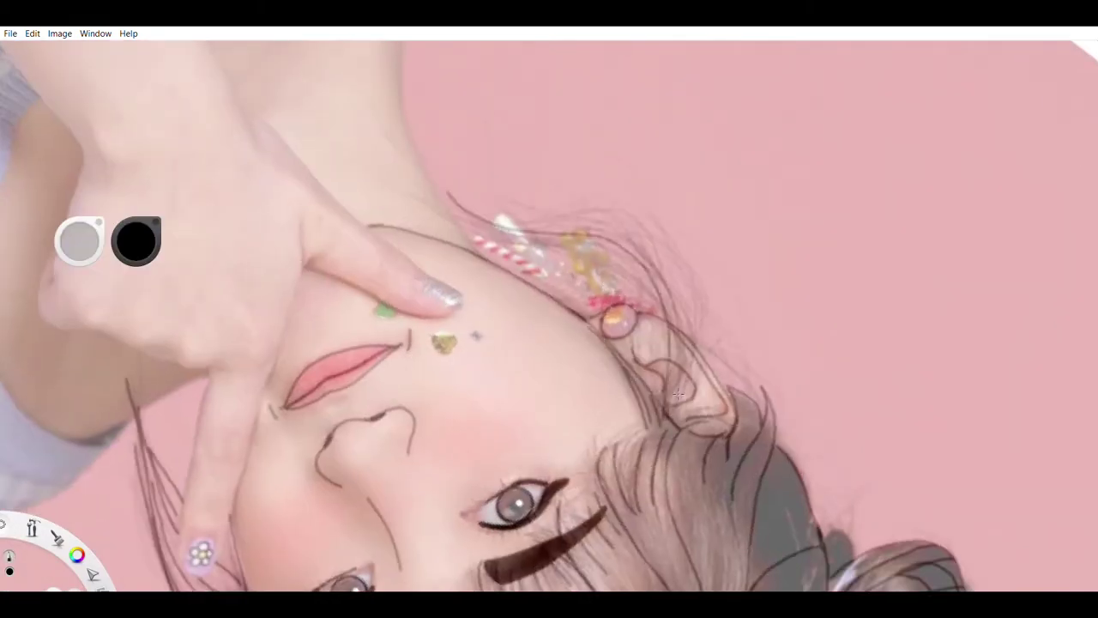
{"action": "left_click_drag", "start_coordinate": [506, 177], "coordinate": [684, 413]}
{"action": "mouse_move", "coordinate": [559, 206]}
{"action": "left_mouse_down"}
{"action": "mouse_move", "coordinate": [684, 413]}
{"action": "mouse_move", "coordinate": [752, 385]}
{"action": "mouse_move", "coordinate": [774, 359]}
{"action": "left_mouse_up"}
Step: Trace the neck and shoulder lines, and outline the thumb and its silver nail
{"action": "key", "text": "space"}
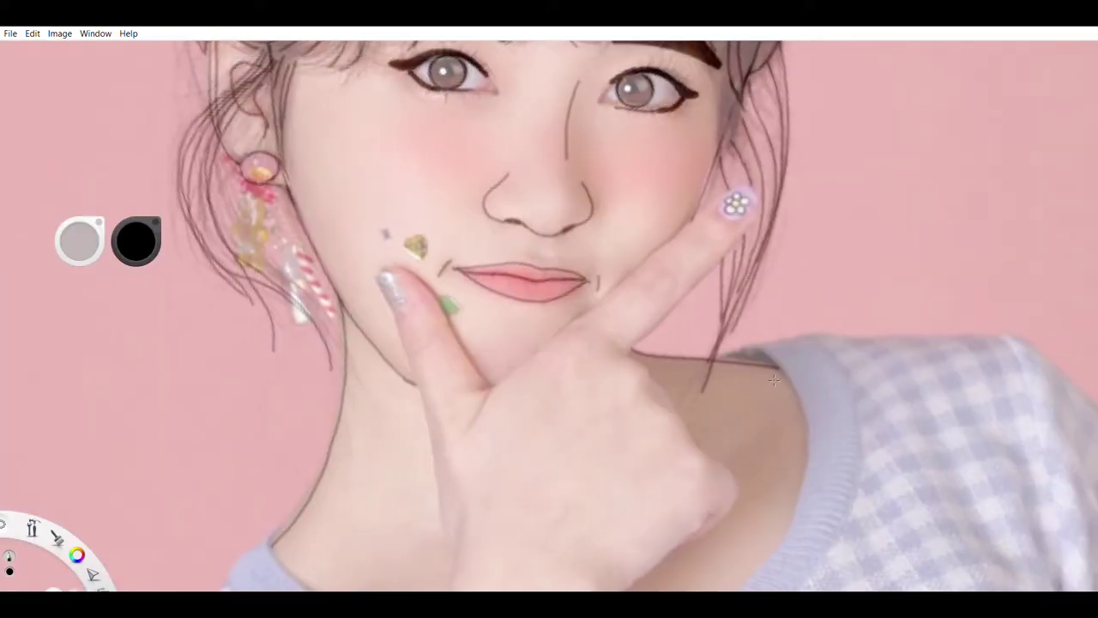
{"action": "scroll", "coordinate": [774, 380], "scroll_direction": "down", "scroll_amount": 5}
{"action": "scroll", "coordinate": [910, 109], "scroll_direction": "up", "scroll_amount": 5}
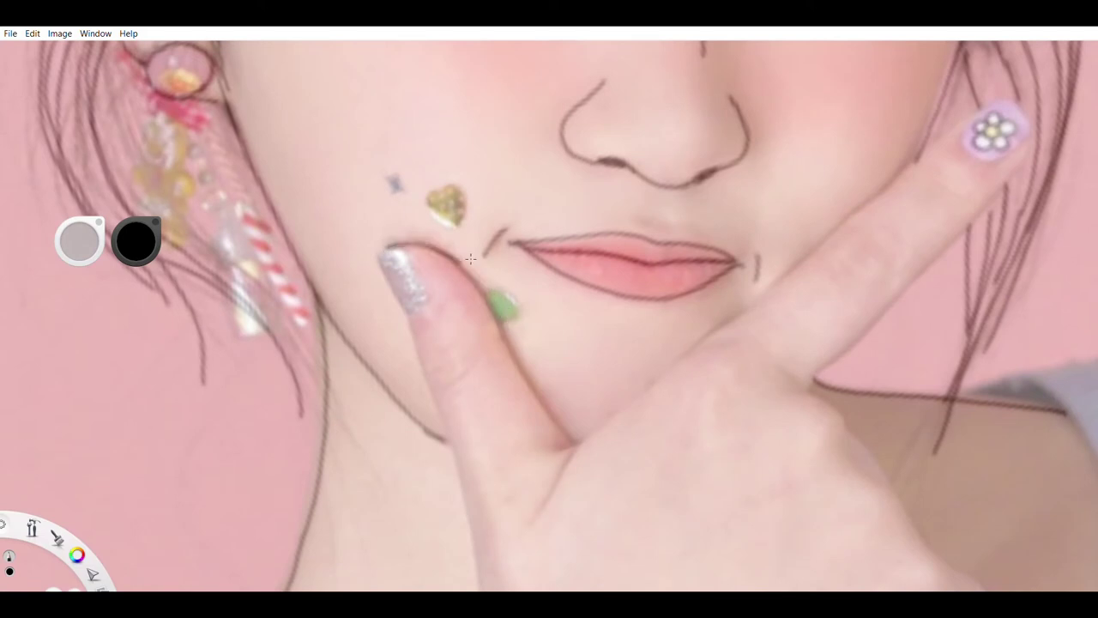
{"action": "mouse_move", "coordinate": [470, 259]}
{"action": "left_mouse_down"}
{"action": "mouse_move", "coordinate": [637, 282]}
{"action": "mouse_move", "coordinate": [690, 204]}
{"action": "mouse_move", "coordinate": [701, 379]}
{"action": "mouse_move", "coordinate": [658, 454]}
{"action": "mouse_move", "coordinate": [549, 378]}
{"action": "left_mouse_up"}
{"action": "mouse_move", "coordinate": [477, 205]}
{"action": "left_mouse_down"}
{"action": "mouse_move", "coordinate": [510, 374]}
{"action": "mouse_move", "coordinate": [554, 382]}
{"action": "left_mouse_up"}
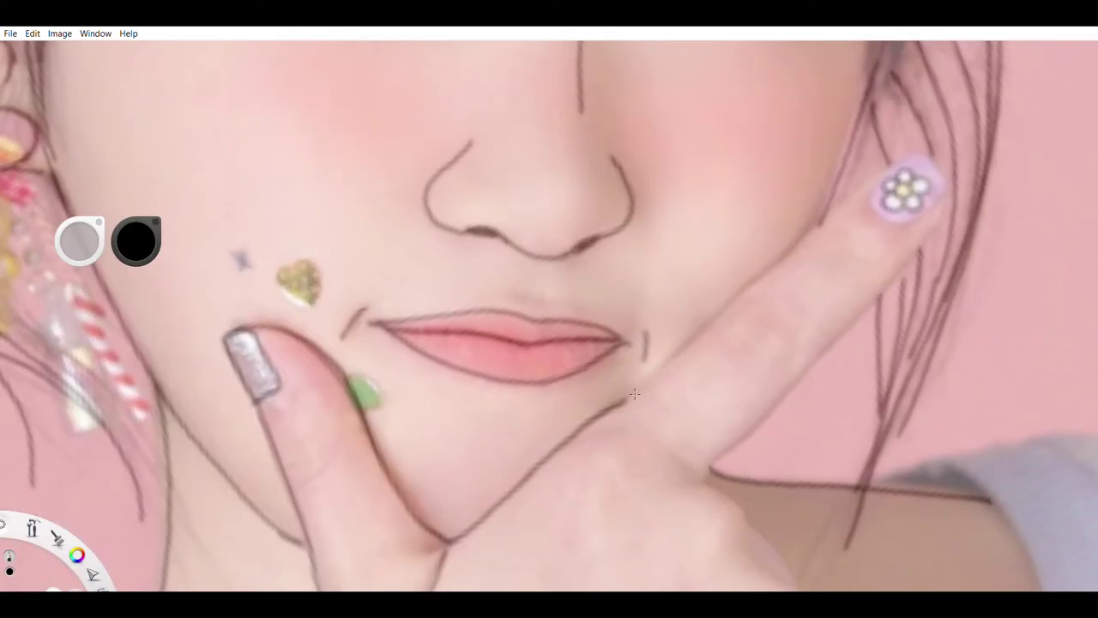
Step: Trace both edges of the extended index finger, from the hand up to its flower-decorated nail
{"action": "mouse_move", "coordinate": [630, 399]}
{"action": "left_mouse_down"}
{"action": "mouse_move", "coordinate": [819, 222]}
{"action": "mouse_move", "coordinate": [694, 342]}
{"action": "left_mouse_up"}
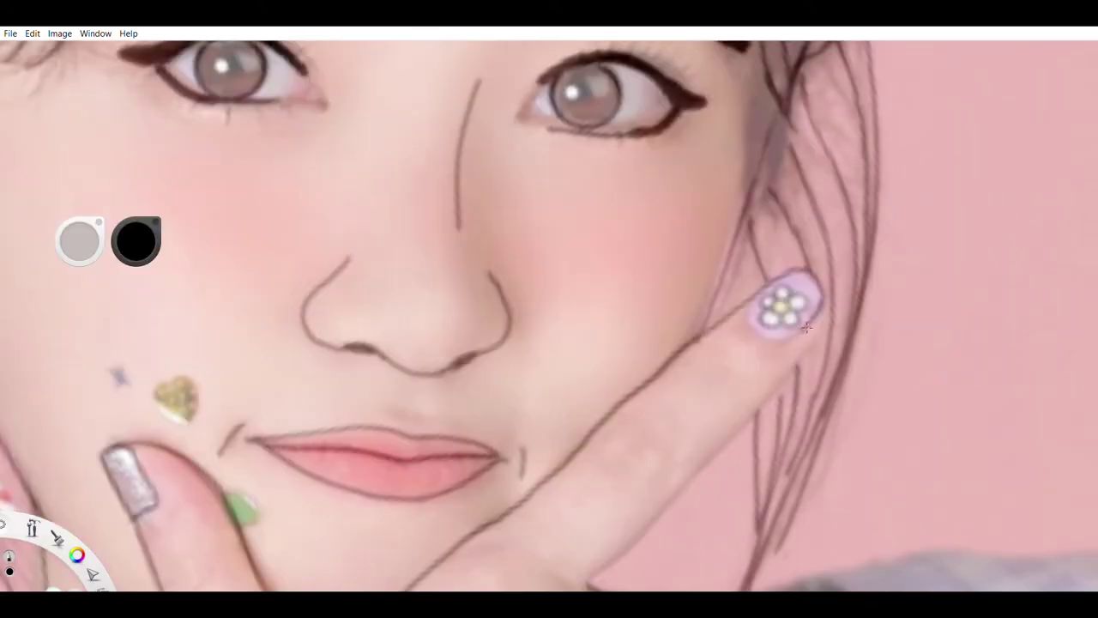
{"action": "left_click_drag", "start_coordinate": [796, 359], "coordinate": [592, 587]}
{"action": "scroll", "coordinate": [759, 364], "scroll_direction": "down", "scroll_amount": 5}
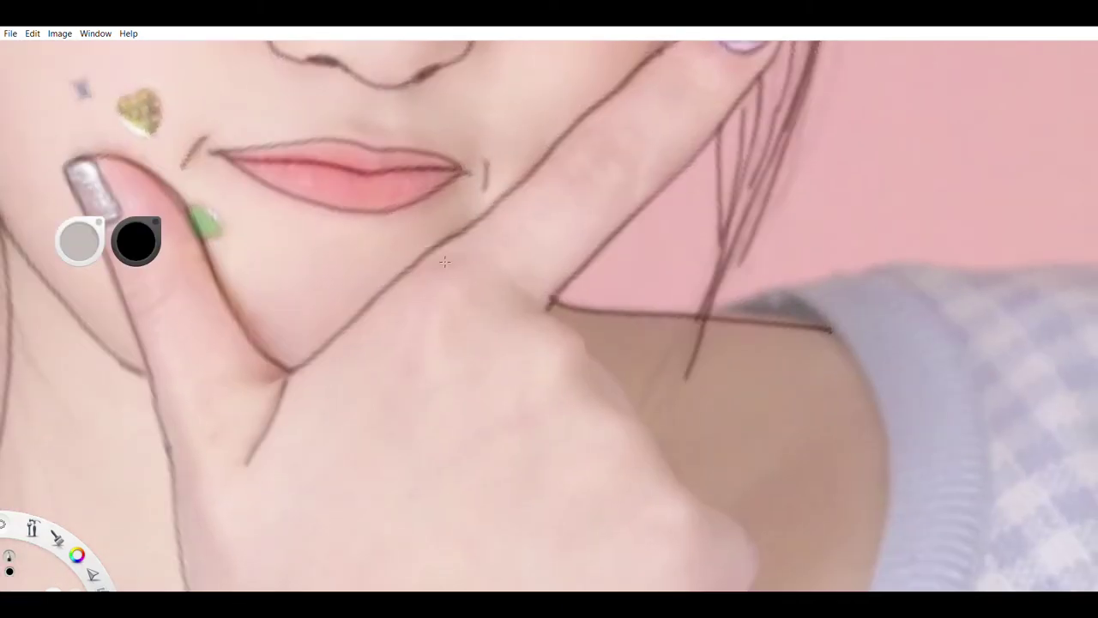
Step: Trace the knuckles and the outer contour of the curled fingers down to the wrist
{"action": "left_click_drag", "start_coordinate": [553, 302], "coordinate": [434, 264]}
{"action": "mouse_move", "coordinate": [500, 318]}
{"action": "left_mouse_down"}
{"action": "mouse_move", "coordinate": [585, 334]}
{"action": "mouse_move", "coordinate": [679, 454]}
{"action": "mouse_move", "coordinate": [573, 510]}
{"action": "left_mouse_up"}
{"action": "scroll", "coordinate": [678, 454], "scroll_direction": "up", "scroll_amount": 2}
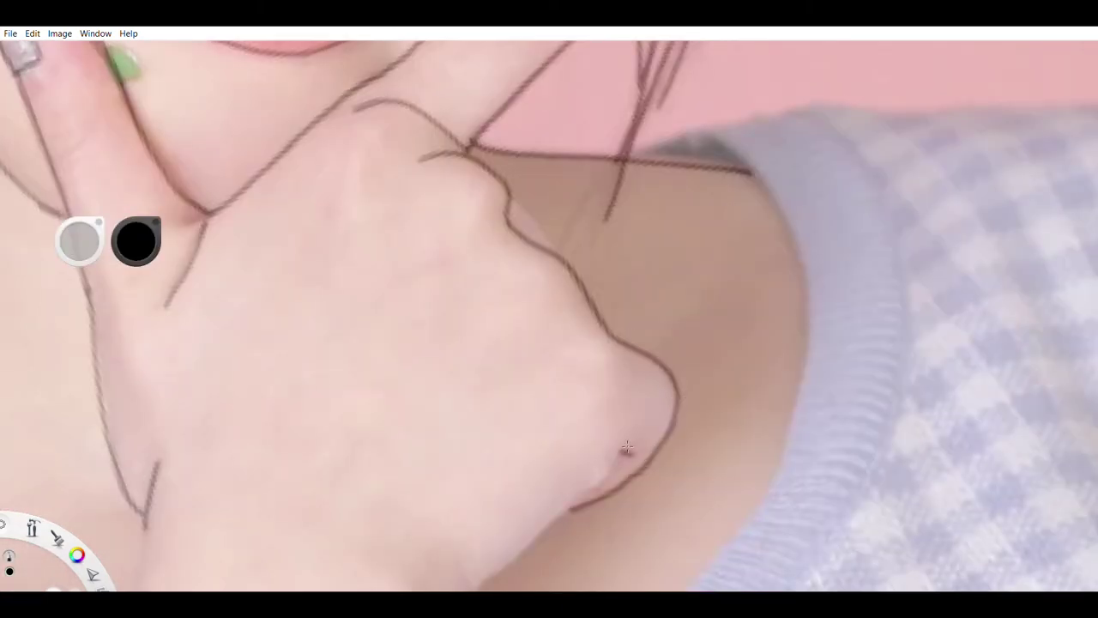
{"action": "scroll", "coordinate": [712, 314], "scroll_direction": "up", "scroll_amount": 2}
{"action": "left_click_drag", "start_coordinate": [623, 184], "coordinate": [619, 327]}
Step: Trace the raised forearm's outline from the wrist down around the elbow and along the upper arm
{"action": "scroll", "coordinate": [619, 327], "scroll_direction": "down", "scroll_amount": 4}
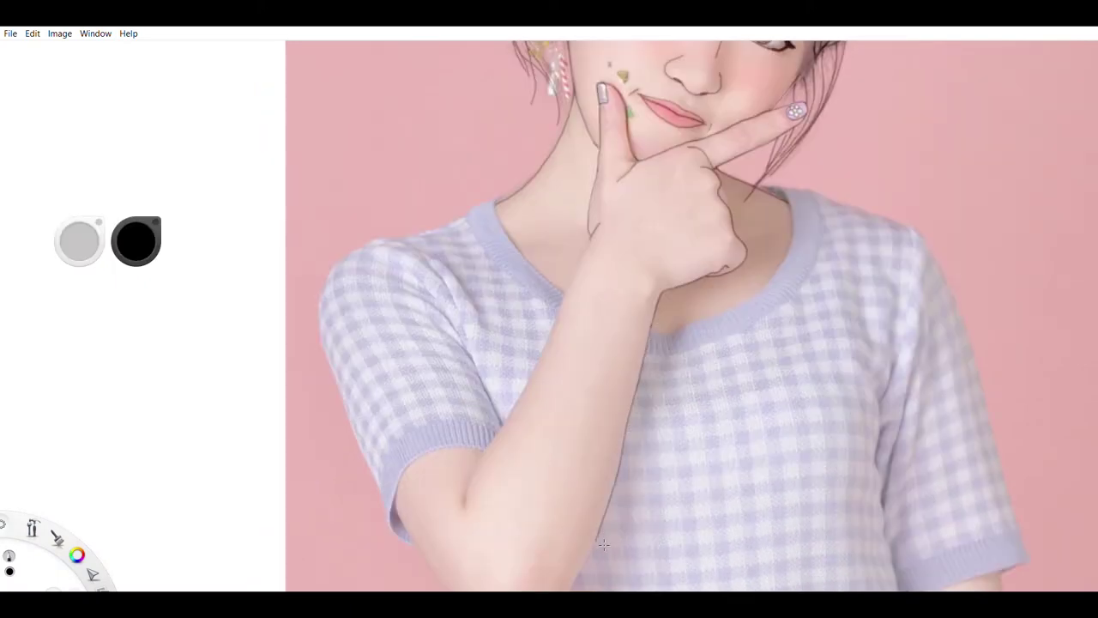
{"action": "left_click_drag", "start_coordinate": [604, 545], "coordinate": [639, 443]}
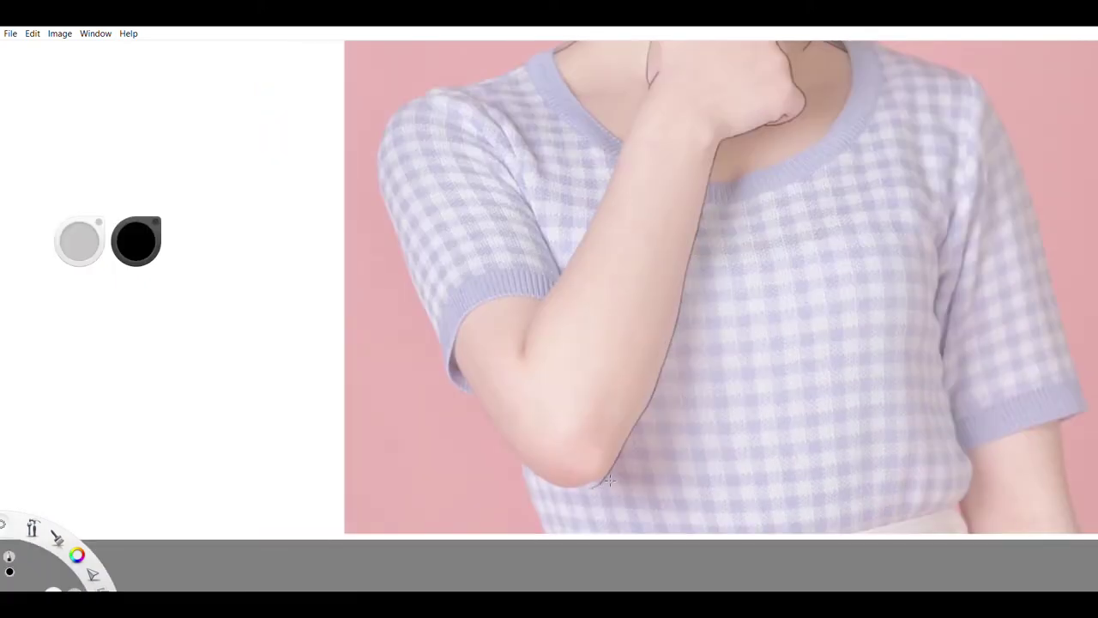
{"action": "left_click_drag", "start_coordinate": [462, 350], "coordinate": [652, 154]}
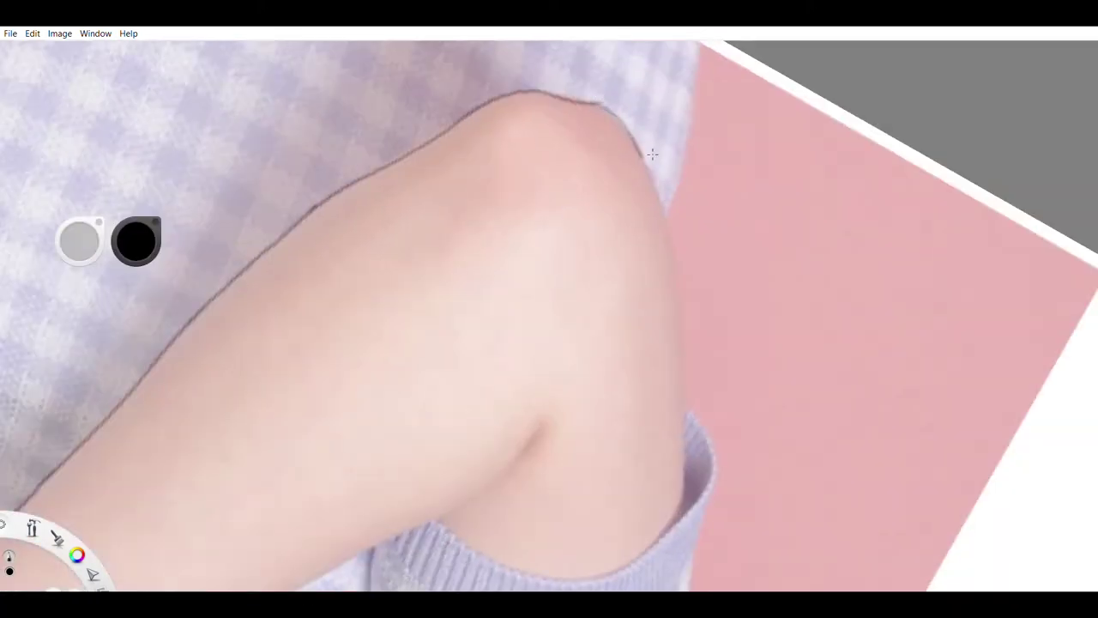
{"action": "mouse_move", "coordinate": [668, 194]}
{"action": "left_mouse_down"}
{"action": "mouse_move", "coordinate": [687, 513]}
{"action": "mouse_move", "coordinate": [596, 246]}
{"action": "mouse_move", "coordinate": [565, 390]}
{"action": "mouse_move", "coordinate": [654, 265]}
{"action": "mouse_move", "coordinate": [632, 294]}
{"action": "left_mouse_up"}
{"action": "mouse_move", "coordinate": [494, 201]}
{"action": "left_mouse_down"}
{"action": "mouse_move", "coordinate": [540, 445]}
{"action": "mouse_move", "coordinate": [519, 185]}
{"action": "mouse_move", "coordinate": [520, 315]}
{"action": "left_mouse_up"}
Step: Trace the inner and outer edges of the checked shirt's collar and the outline of its sleeve
{"action": "left_click_drag", "start_coordinate": [541, 486], "coordinate": [703, 102]}
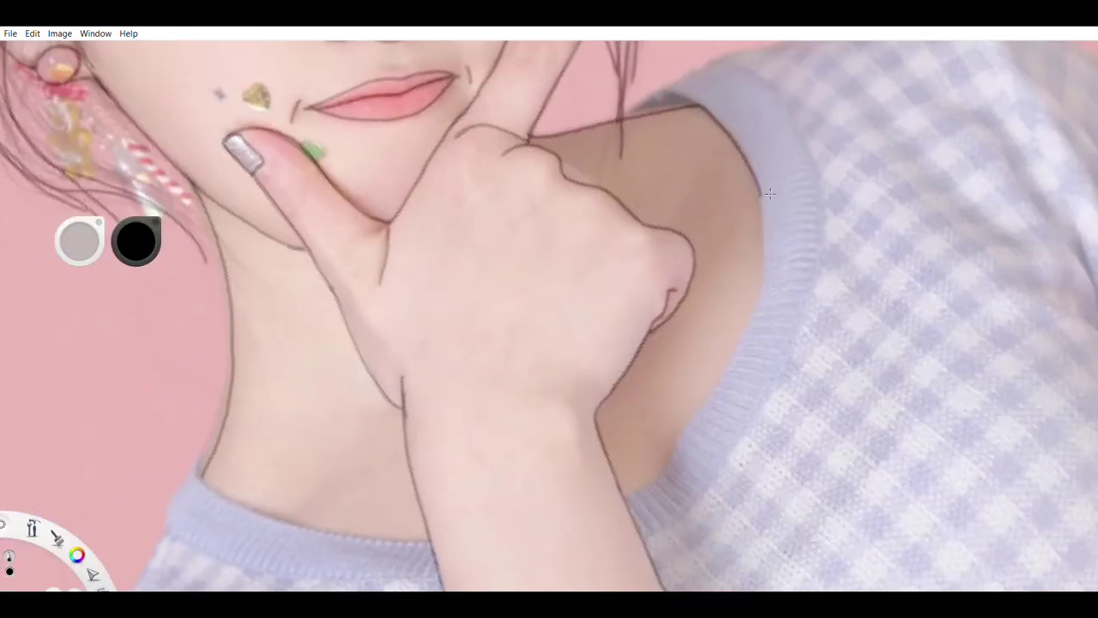
{"action": "left_click_drag", "start_coordinate": [770, 194], "coordinate": [539, 359]}
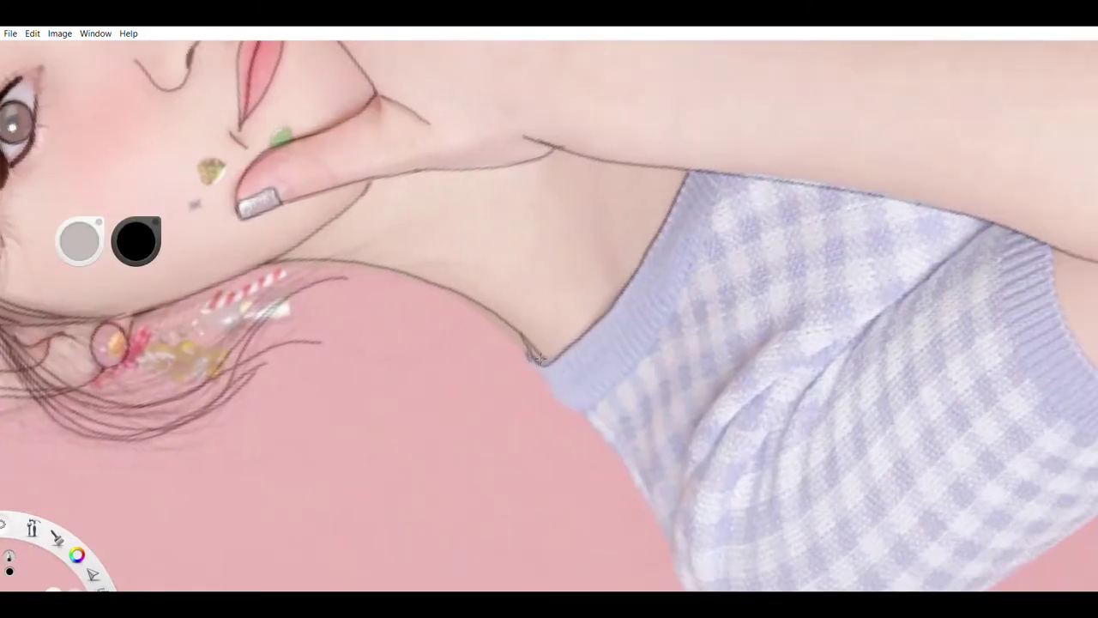
{"action": "left_click_drag", "start_coordinate": [584, 411], "coordinate": [703, 384]}
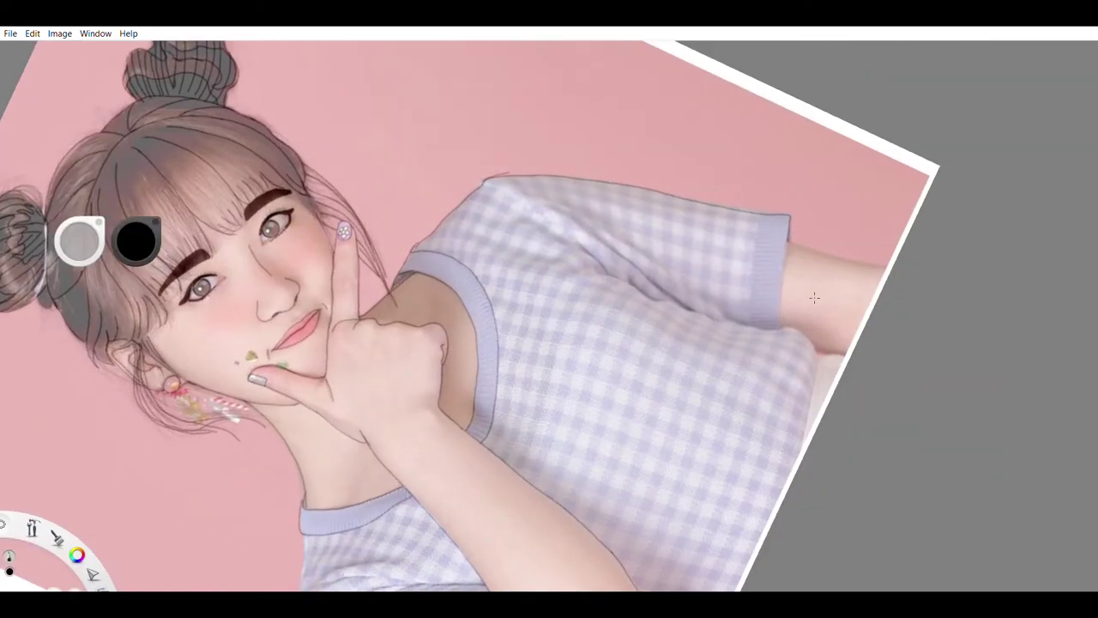
Step: Trace the ribbed cuff of the lowered arm's sleeve, its shoulder seam and the fabric folds around the armpit
{"action": "left_click_drag", "start_coordinate": [795, 168], "coordinate": [776, 311]}
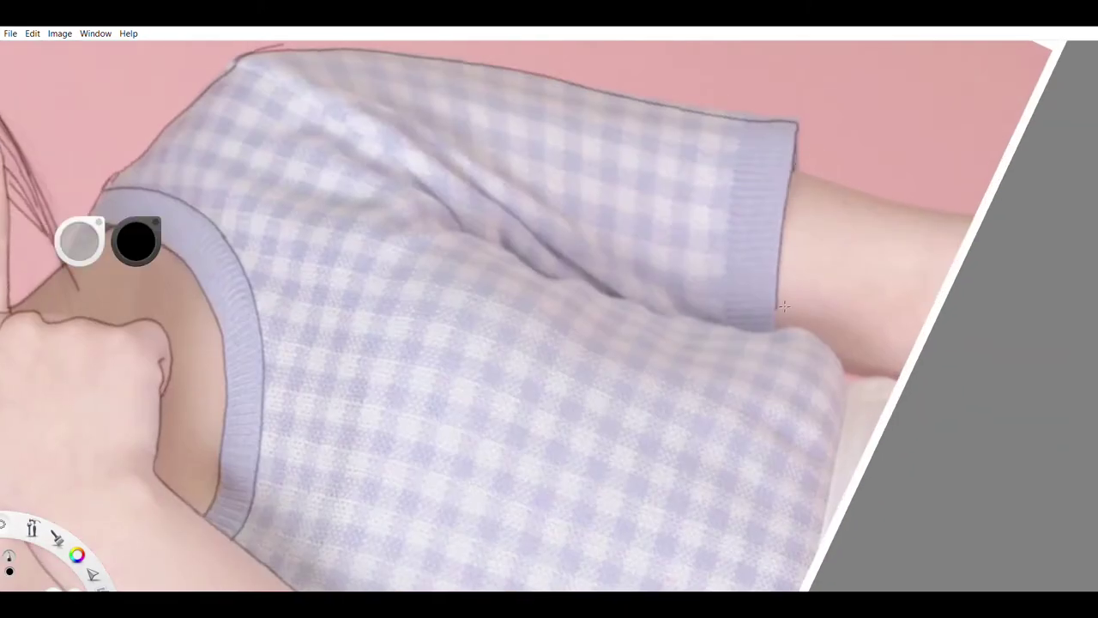
{"action": "left_click_drag", "start_coordinate": [741, 122], "coordinate": [732, 312]}
{"action": "left_click_drag", "start_coordinate": [653, 80], "coordinate": [645, 468]}
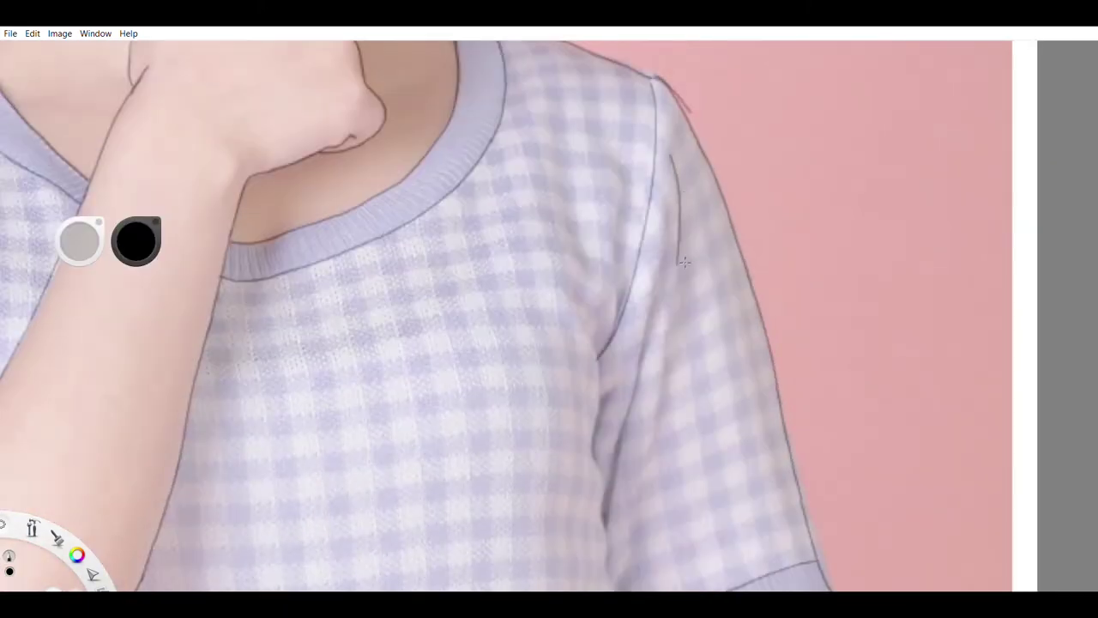
{"action": "left_click_drag", "start_coordinate": [642, 367], "coordinate": [603, 525]}
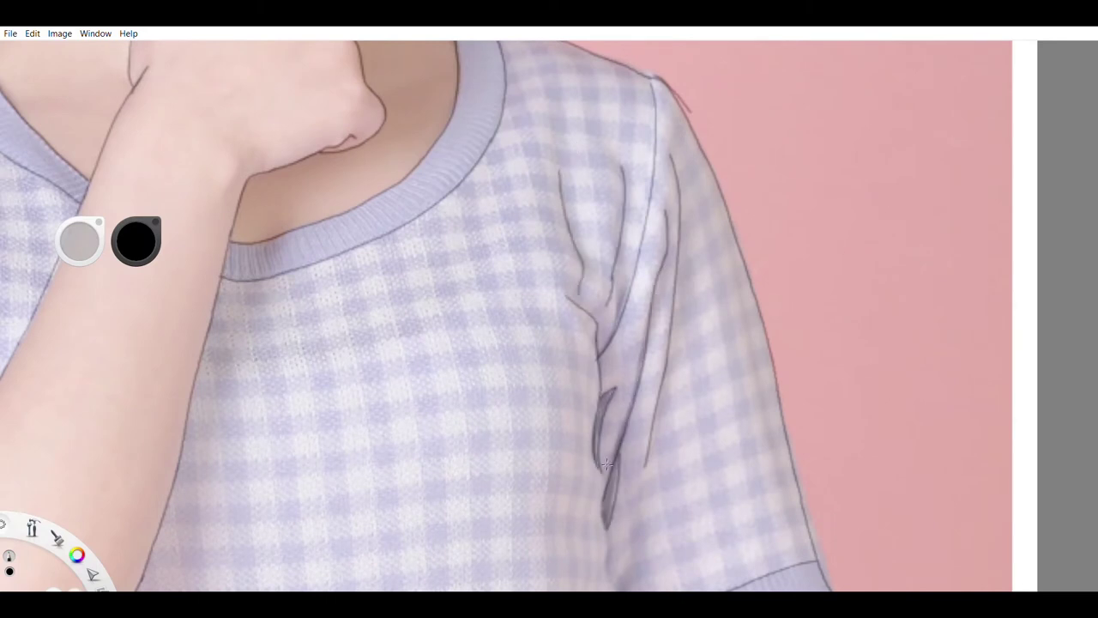
Step: Trace the shirt's side from the armpit down around the hem, plus the edges of the lowered arm and waistband
{"action": "left_click_drag", "start_coordinate": [606, 463], "coordinate": [580, 336]}
{"action": "key", "text": "space"}
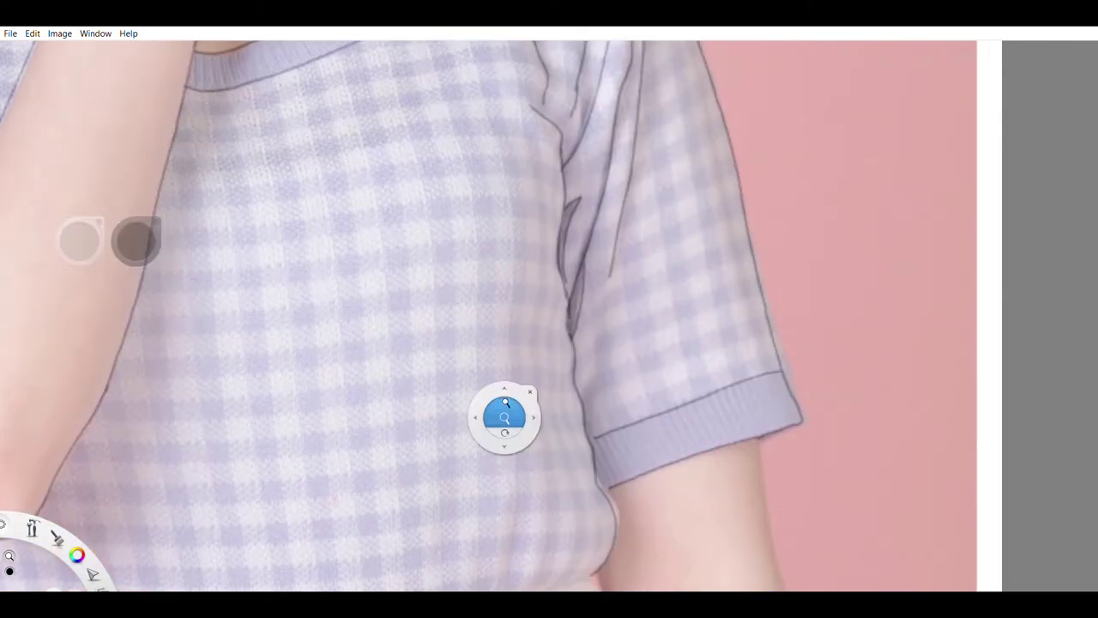
{"action": "mouse_move", "coordinate": [503, 417]}
{"action": "left_mouse_down"}
{"action": "mouse_move", "coordinate": [620, 495]}
{"action": "mouse_move", "coordinate": [761, 303]}
{"action": "mouse_move", "coordinate": [753, 590]}
{"action": "left_mouse_up"}
{"action": "key", "text": "space"}
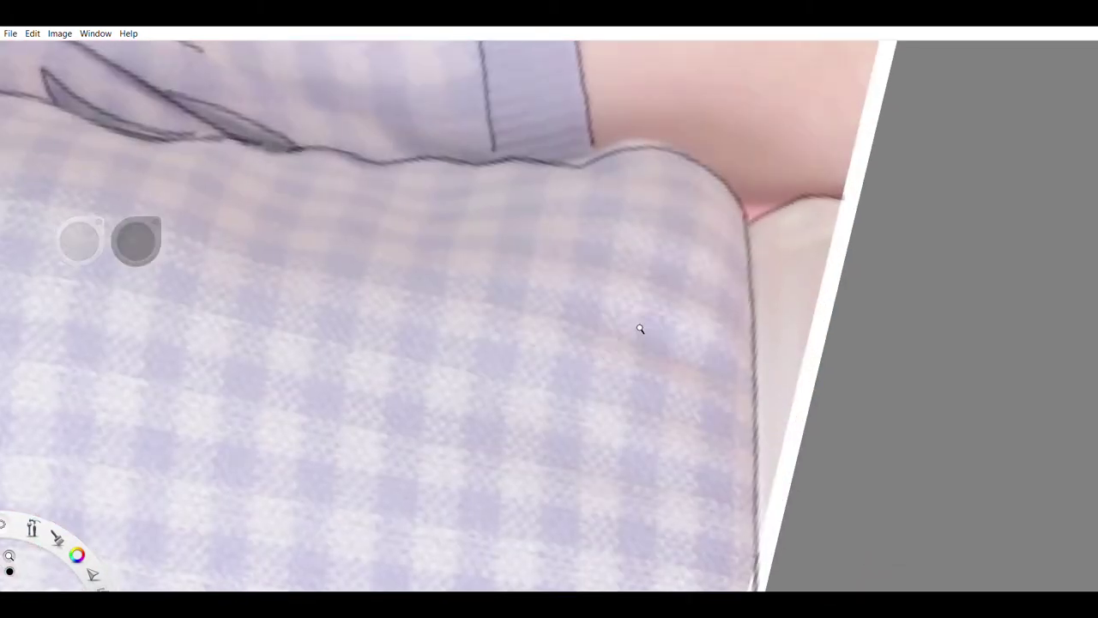
{"action": "left_click_drag", "start_coordinate": [640, 326], "coordinate": [552, 479]}
{"action": "left_click_drag", "start_coordinate": [737, 447], "coordinate": [702, 590]}
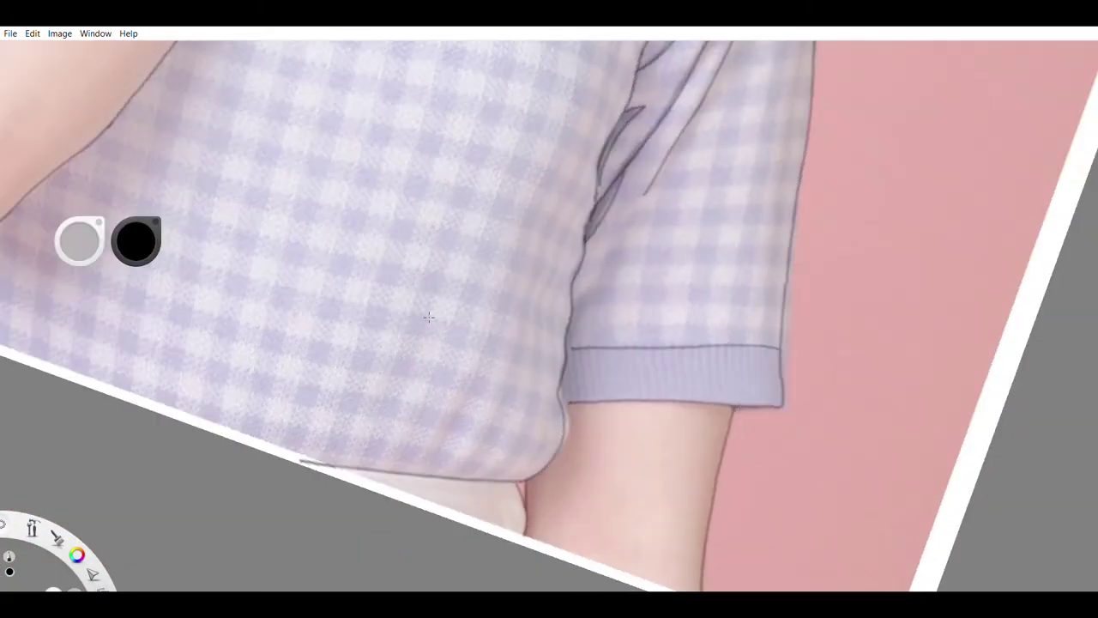
Step: Trace the outer contour of the raised arm's sleeve from the shoulder towards the cuff
{"action": "key", "text": "space"}
{"action": "mouse_move", "coordinate": [702, 515]}
{"action": "left_mouse_down"}
{"action": "mouse_move", "coordinate": [620, 191]}
{"action": "mouse_move", "coordinate": [764, 446]}
{"action": "left_mouse_up"}
{"action": "mouse_move", "coordinate": [702, 198]}
{"action": "left_mouse_down"}
{"action": "mouse_move", "coordinate": [726, 309]}
{"action": "mouse_move", "coordinate": [695, 374]}
{"action": "left_mouse_up"}
{"action": "key", "text": "space"}
{"action": "mouse_move", "coordinate": [650, 249]}
{"action": "left_mouse_down"}
{"action": "mouse_move", "coordinate": [693, 444]}
{"action": "mouse_move", "coordinate": [661, 513]}
{"action": "left_mouse_up"}
{"action": "left_click_drag", "start_coordinate": [660, 513], "coordinate": [656, 380]}
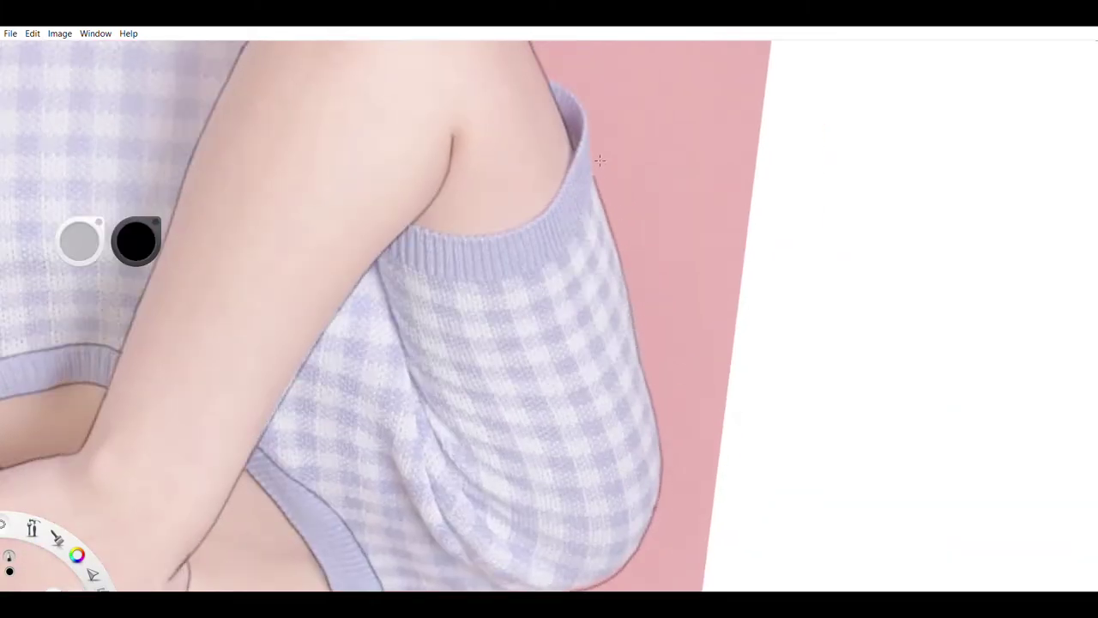
Step: Trace both edges of the raised arm's sleeve cuff and the fabric folds near its shoulder
{"action": "key", "text": "space"}
{"action": "left_click_drag", "start_coordinate": [599, 159], "coordinate": [597, 232]}
{"action": "mouse_move", "coordinate": [763, 184]}
{"action": "left_mouse_down"}
{"action": "mouse_move", "coordinate": [775, 171]}
{"action": "mouse_move", "coordinate": [757, 158]}
{"action": "left_mouse_up"}
{"action": "left_click_drag", "start_coordinate": [671, 145], "coordinate": [635, 277]}
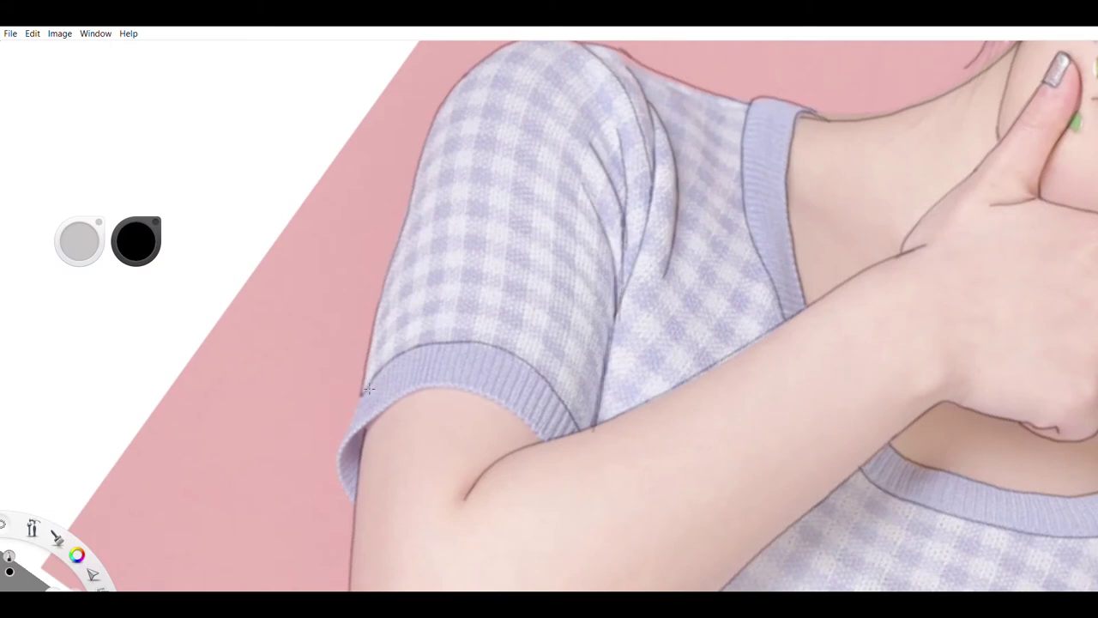
{"action": "key", "text": "space"}
{"action": "left_click_drag", "start_coordinate": [360, 433], "coordinate": [387, 245]}
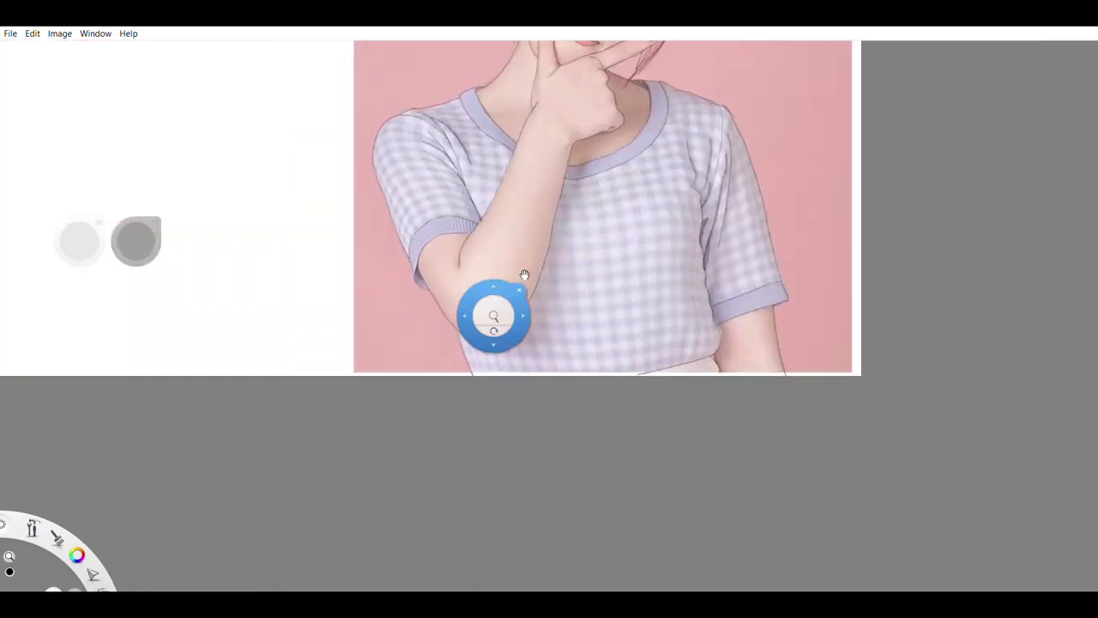
{"action": "left_click_drag", "start_coordinate": [522, 277], "coordinate": [549, 396]}
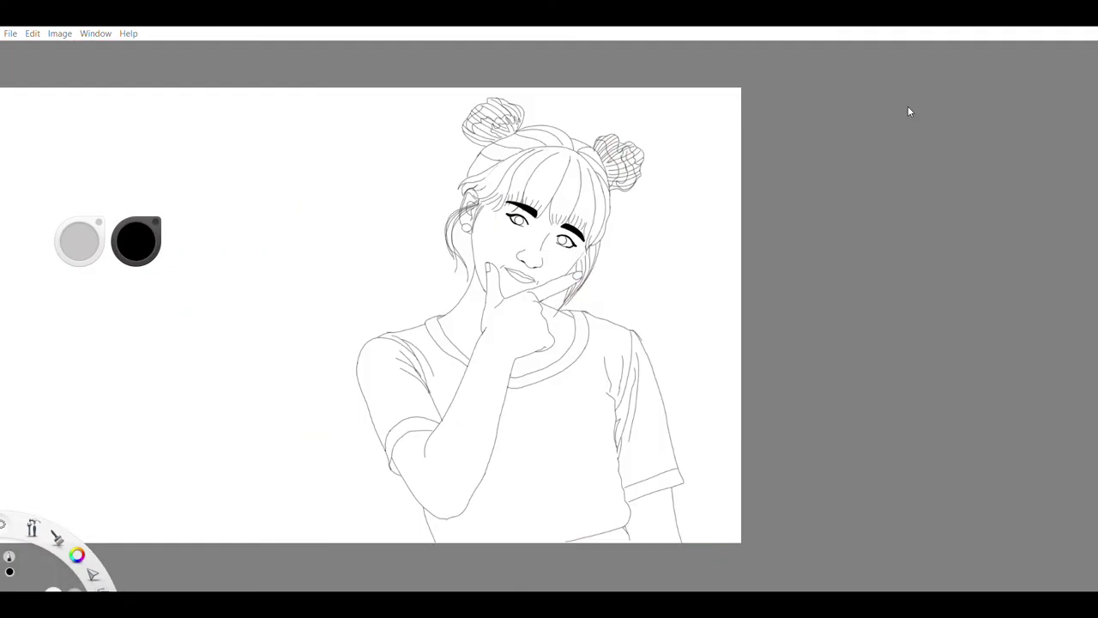
Step: Draw a small round pupil inside the iris of each eye with the ellipse guide
{"action": "key", "text": "space"}
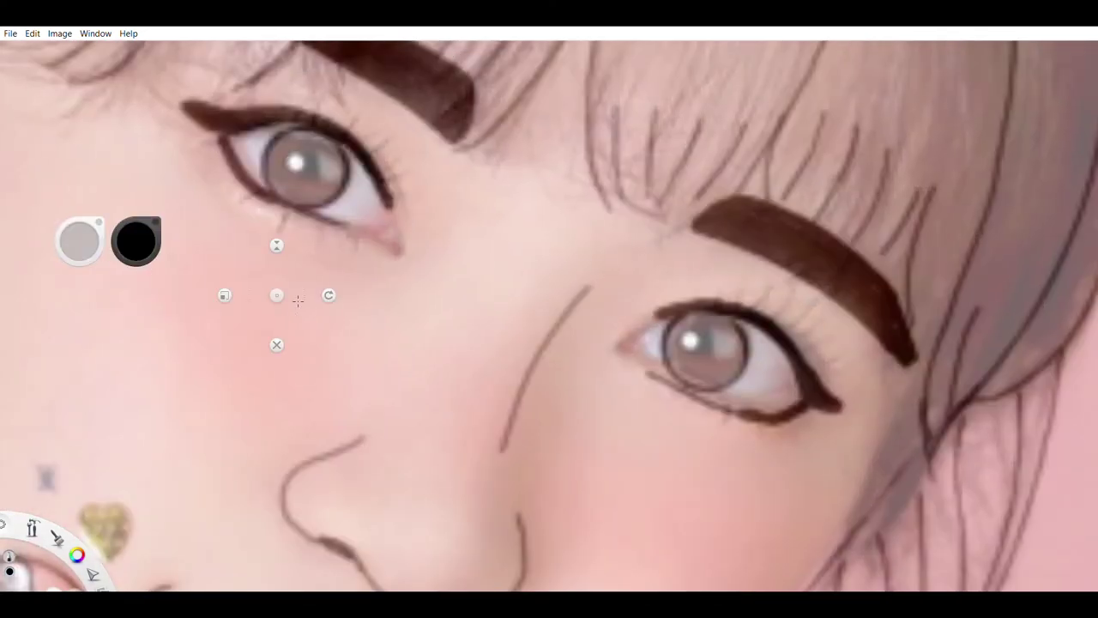
{"action": "left_click_drag", "start_coordinate": [277, 294], "coordinate": [713, 351]}
{"action": "key", "text": "space"}
{"action": "key", "text": "space"}
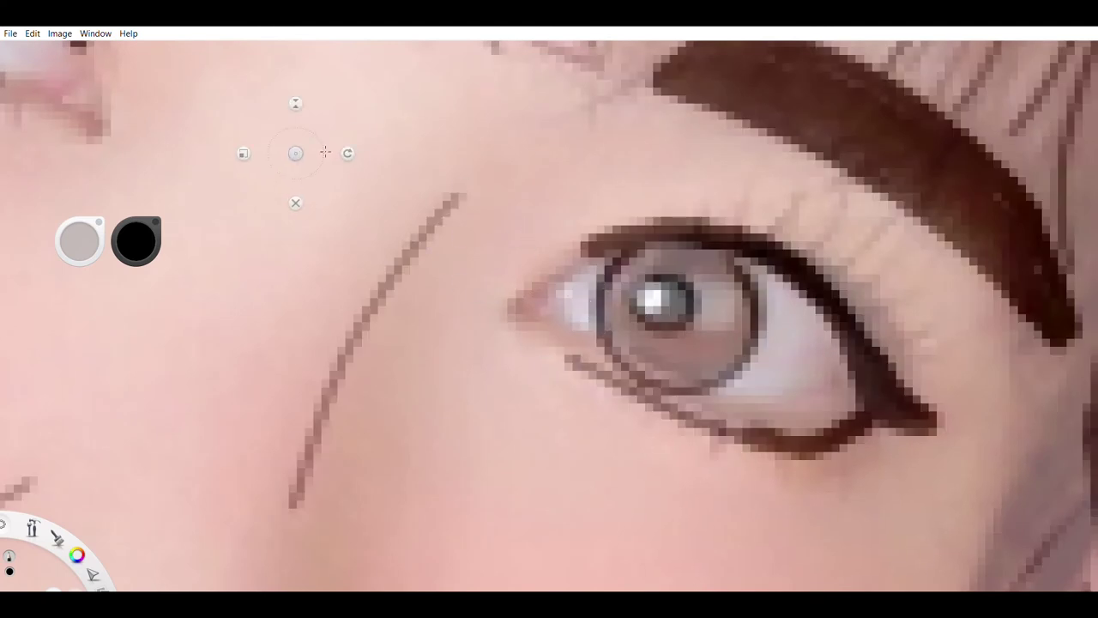
{"action": "left_click_drag", "start_coordinate": [294, 149], "coordinate": [587, 382]}
{"action": "key", "text": "space"}
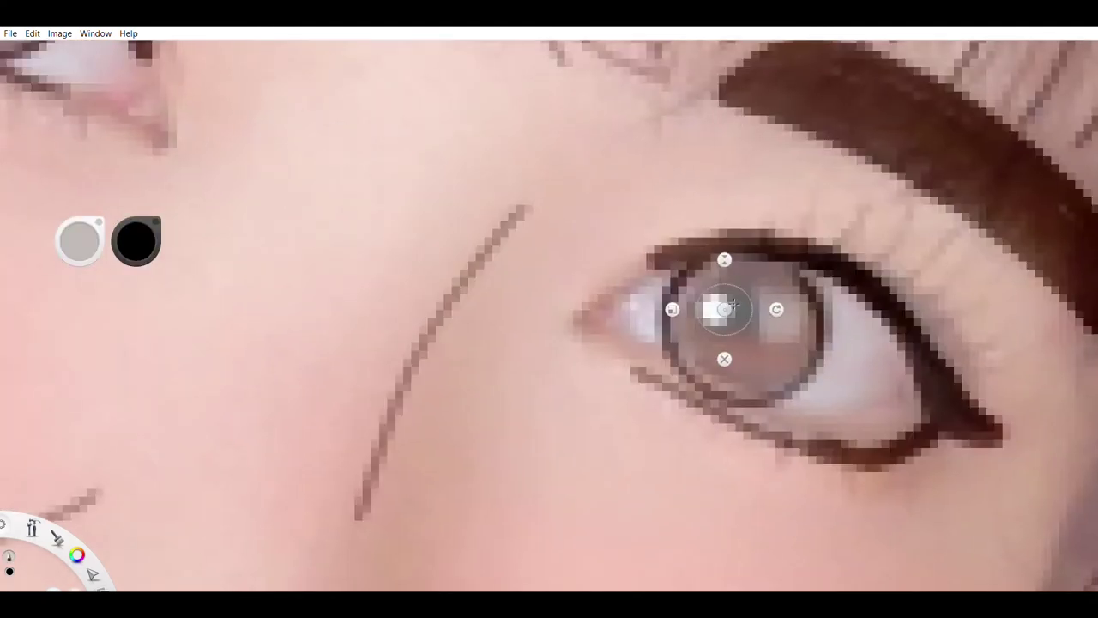
{"action": "left_click_drag", "start_coordinate": [726, 309], "coordinate": [704, 343]}
{"action": "key", "text": "space"}
{"action": "left_click_drag", "start_coordinate": [318, 209], "coordinate": [477, 314]}
{"action": "key", "text": "space"}
Step: Draw the upper eyelashes of the eye nearer the visible ear as short tapered strokes
{"action": "scroll", "coordinate": [478, 314], "scroll_direction": "up", "scroll_amount": 5}
{"action": "scroll", "coordinate": [532, 283], "scroll_direction": "down", "scroll_amount": 5}
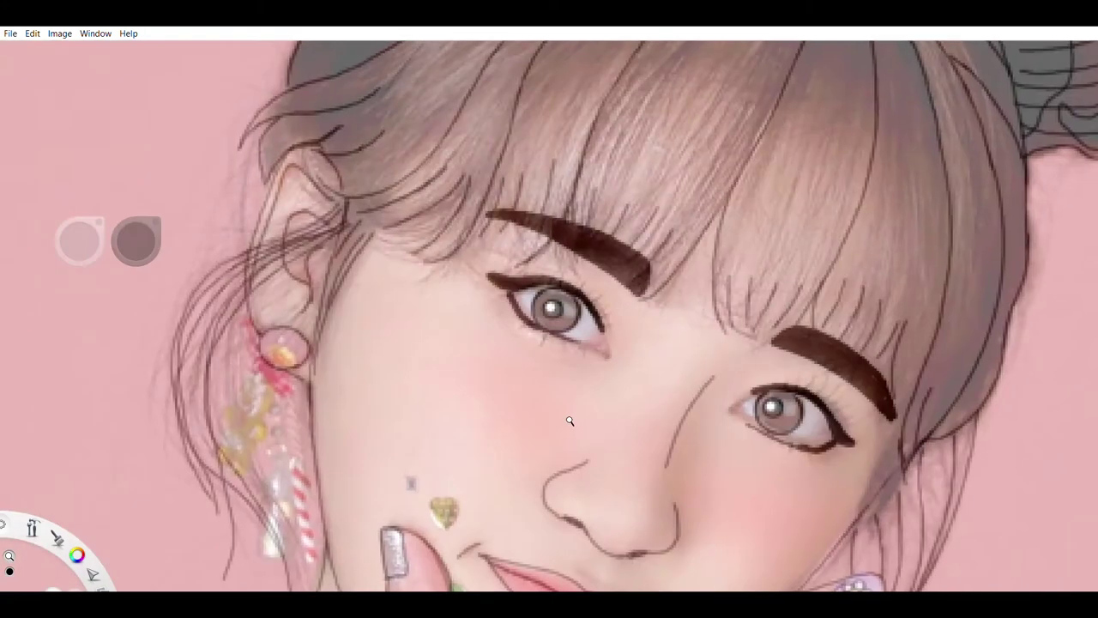
{"action": "scroll", "coordinate": [584, 242], "scroll_direction": "up", "scroll_amount": 5}
{"action": "left_click_drag", "start_coordinate": [584, 244], "coordinate": [586, 207]}
{"action": "left_click_drag", "start_coordinate": [619, 268], "coordinate": [639, 230]}
{"action": "left_click_drag", "start_coordinate": [652, 297], "coordinate": [667, 276]}
{"action": "left_click_drag", "start_coordinate": [664, 317], "coordinate": [682, 302]}
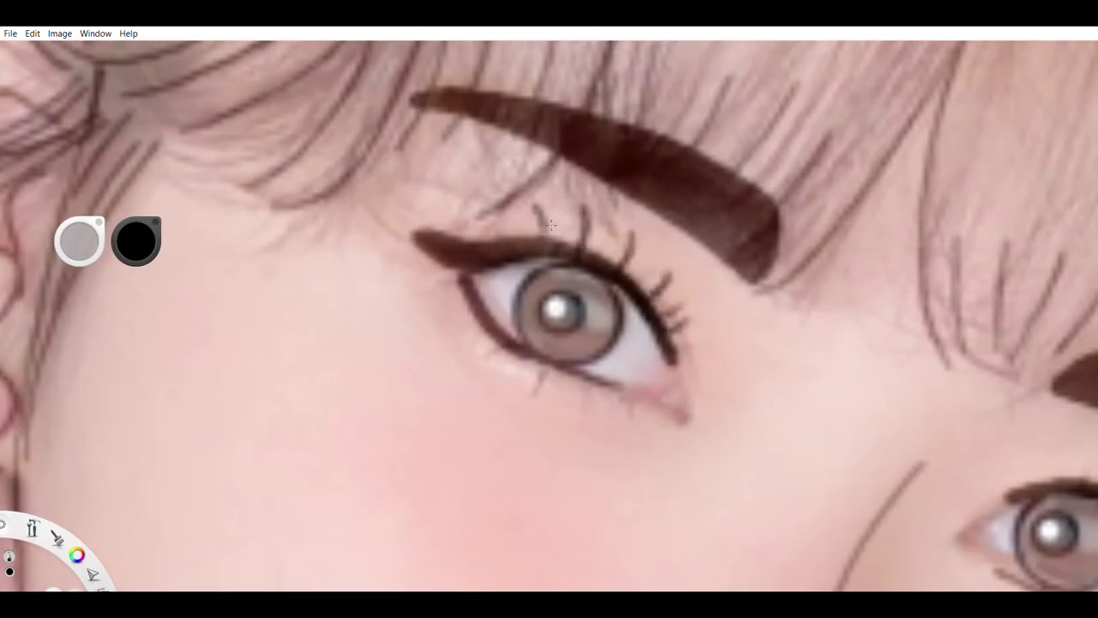
Step: Draw short curved upper eyelashes on the eye farther from the visible ear and add the lower lashes
{"action": "key", "text": "space"}
{"action": "left_click_drag", "start_coordinate": [734, 448], "coordinate": [258, 319]}
{"action": "left_click_drag", "start_coordinate": [611, 352], "coordinate": [603, 326]}
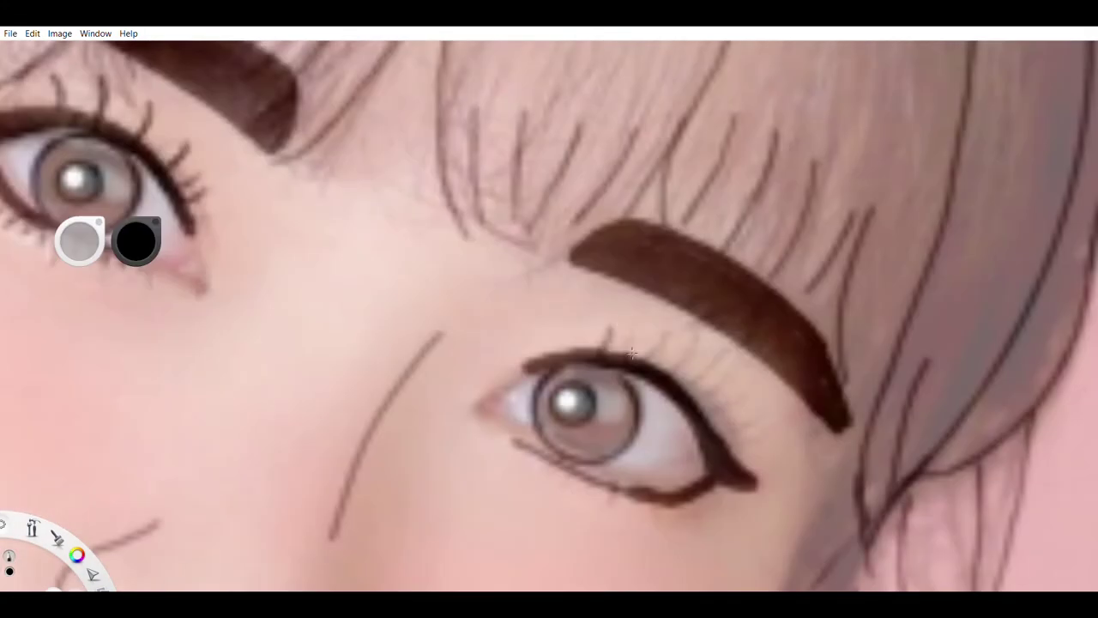
{"action": "left_click_drag", "start_coordinate": [677, 371], "coordinate": [695, 344]}
{"action": "left_click_drag", "start_coordinate": [693, 385], "coordinate": [714, 361]}
{"action": "left_click_drag", "start_coordinate": [709, 401], "coordinate": [728, 385]}
{"action": "left_click_drag", "start_coordinate": [726, 422], "coordinate": [748, 410]}
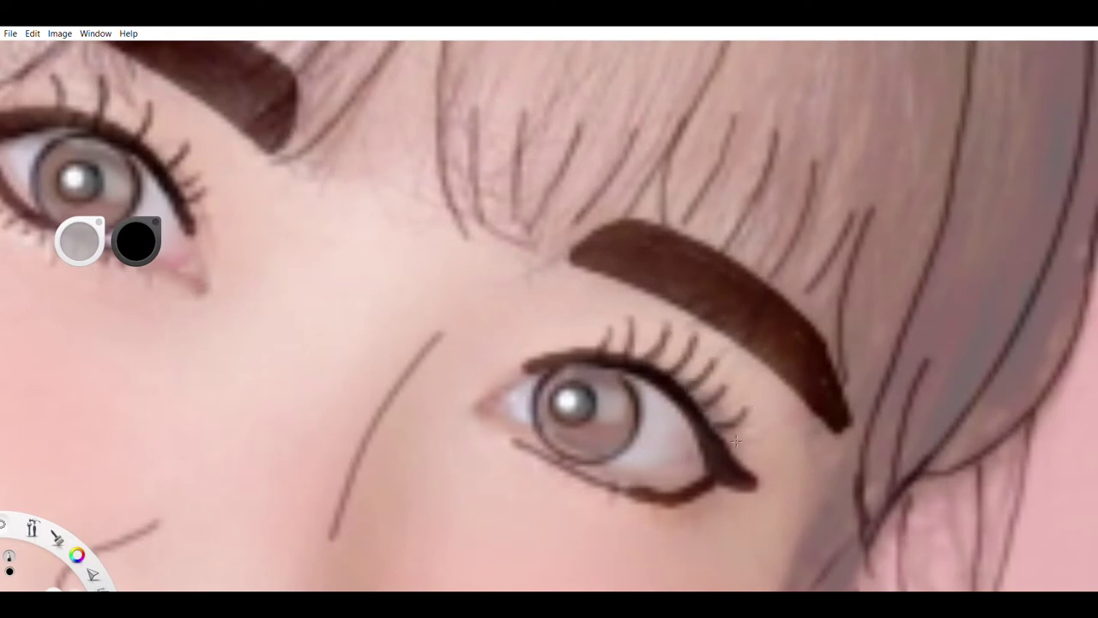
{"action": "key", "text": "space"}
{"action": "left_click_drag", "start_coordinate": [572, 463], "coordinate": [642, 470]}
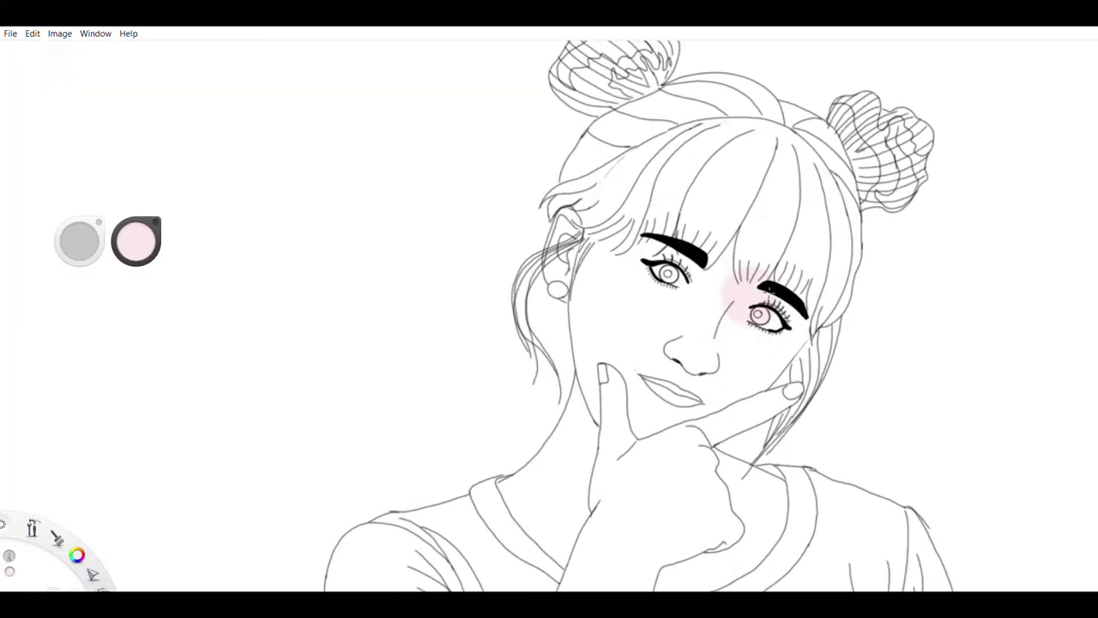
Step: Paint the skin of the face, neck, hand and raised forearm in flat pale pink over a light blue background
{"action": "left_click_drag", "start_coordinate": [772, 326], "coordinate": [618, 429]}
{"action": "left_click_drag", "start_coordinate": [592, 275], "coordinate": [728, 283]}
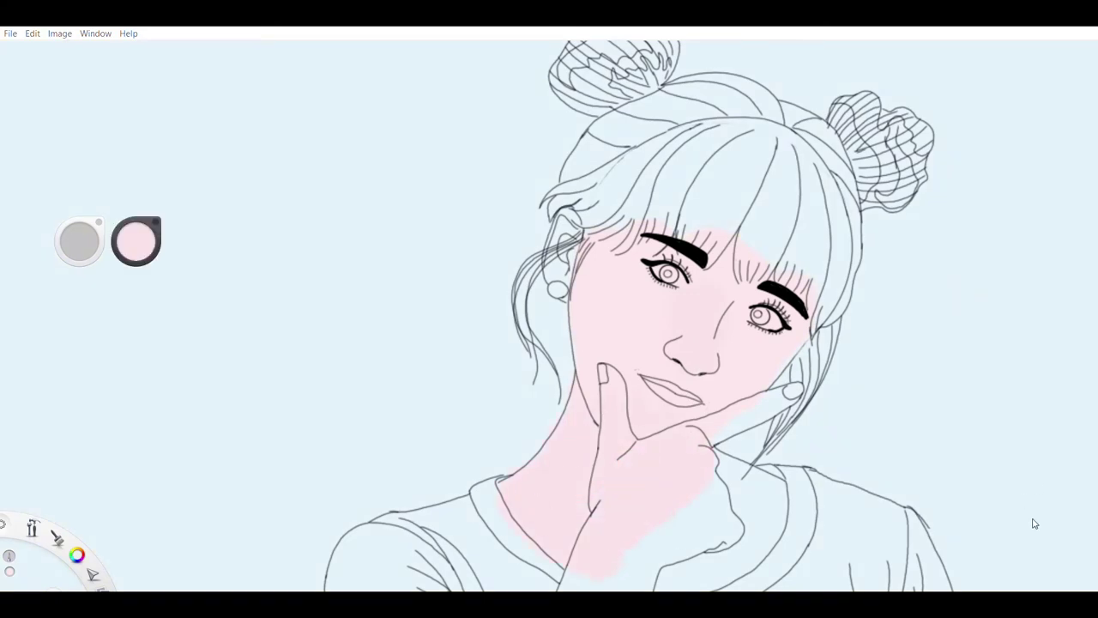
{"action": "left_click", "coordinate": [667, 350]}
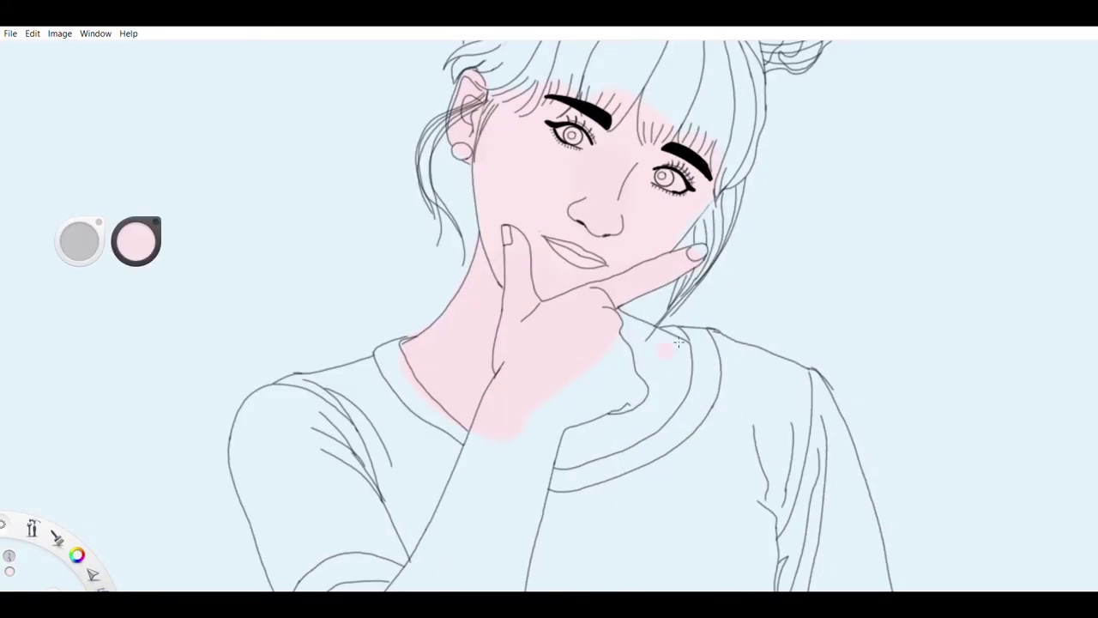
{"action": "left_click_drag", "start_coordinate": [648, 384], "coordinate": [642, 189]}
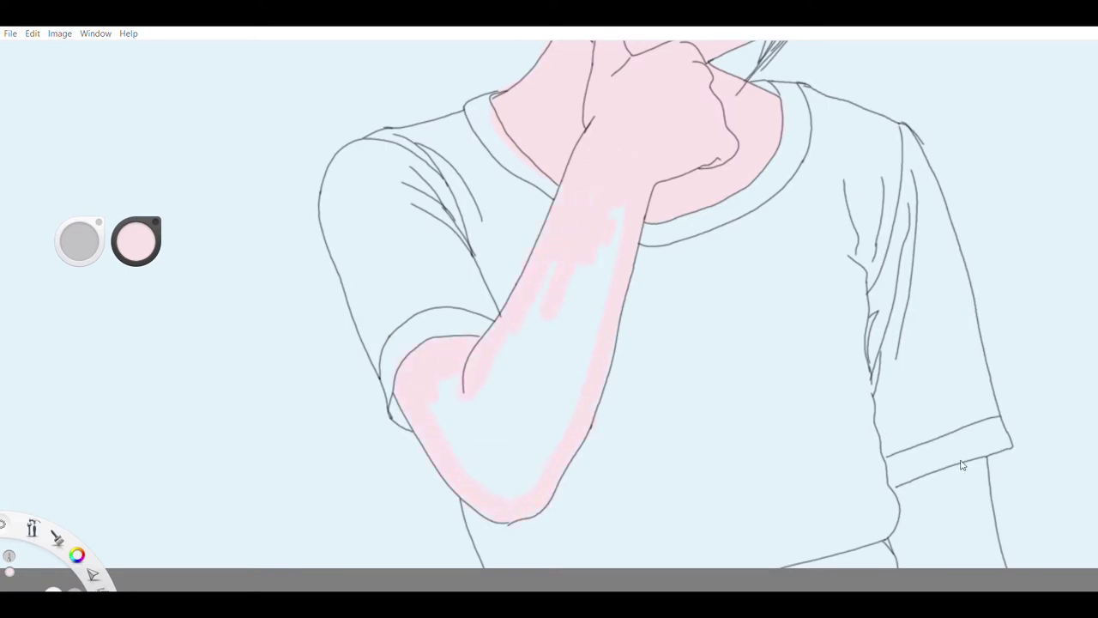
Step: Paint the neck shadow between the fist and the collar in a slightly darker pink, using the photo as reference
{"action": "scroll", "coordinate": [476, 415], "scroll_direction": "down", "scroll_amount": 3}
{"action": "scroll", "coordinate": [130, 277], "scroll_direction": "down", "scroll_amount": 2}
{"action": "scroll", "coordinate": [682, 386], "scroll_direction": "up", "scroll_amount": 2}
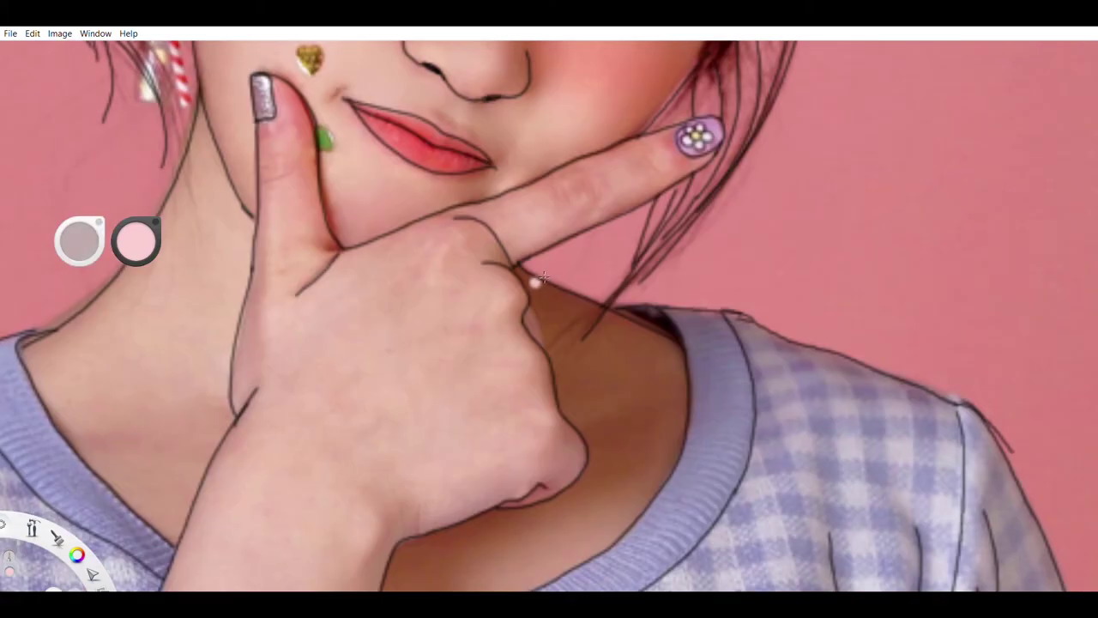
{"action": "mouse_move", "coordinate": [520, 271]}
{"action": "left_mouse_down"}
{"action": "mouse_move", "coordinate": [674, 334]}
{"action": "mouse_move", "coordinate": [674, 472]}
{"action": "mouse_move", "coordinate": [498, 549]}
{"action": "left_mouse_up"}
{"action": "key", "text": "space"}
{"action": "left_click_drag", "start_coordinate": [532, 494], "coordinate": [608, 384]}
{"action": "left_click_drag", "start_coordinate": [461, 499], "coordinate": [487, 515]}
{"action": "mouse_move", "coordinate": [542, 478]}
{"action": "left_mouse_down"}
{"action": "mouse_move", "coordinate": [512, 508]}
{"action": "mouse_move", "coordinate": [574, 410]}
{"action": "mouse_move", "coordinate": [682, 333]}
{"action": "left_mouse_up"}
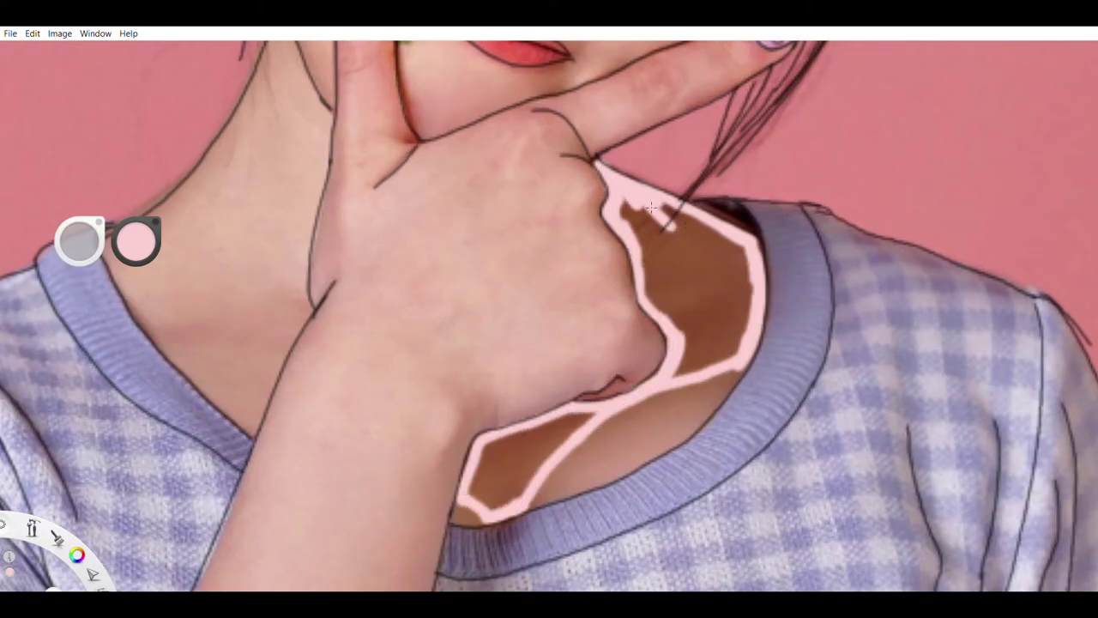
{"action": "mouse_move", "coordinate": [652, 207]}
{"action": "left_mouse_down"}
{"action": "mouse_move", "coordinate": [712, 361]}
{"action": "mouse_move", "coordinate": [515, 480]}
{"action": "mouse_move", "coordinate": [584, 429]}
{"action": "mouse_move", "coordinate": [508, 413]}
{"action": "left_mouse_up"}
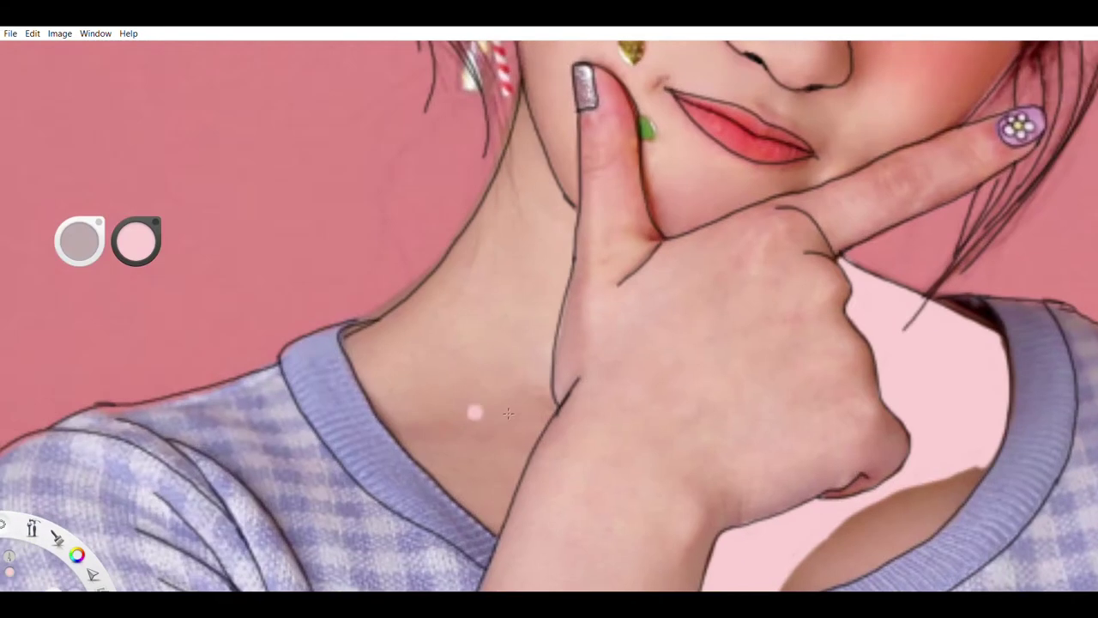
Step: Paint pink shadow along the neck beside the collar and along the cheek above the thumb
{"action": "left_click_drag", "start_coordinate": [344, 334], "coordinate": [523, 429]}
{"action": "mouse_move", "coordinate": [642, 75]}
{"action": "left_mouse_down"}
{"action": "mouse_move", "coordinate": [746, 173]}
{"action": "mouse_move", "coordinate": [578, 265]}
{"action": "mouse_move", "coordinate": [596, 390]}
{"action": "left_mouse_up"}
{"action": "key", "text": "ctrl+z"}
{"action": "mouse_move", "coordinate": [525, 249]}
{"action": "left_mouse_down"}
{"action": "mouse_move", "coordinate": [613, 429]}
{"action": "mouse_move", "coordinate": [630, 320]}
{"action": "left_mouse_up"}
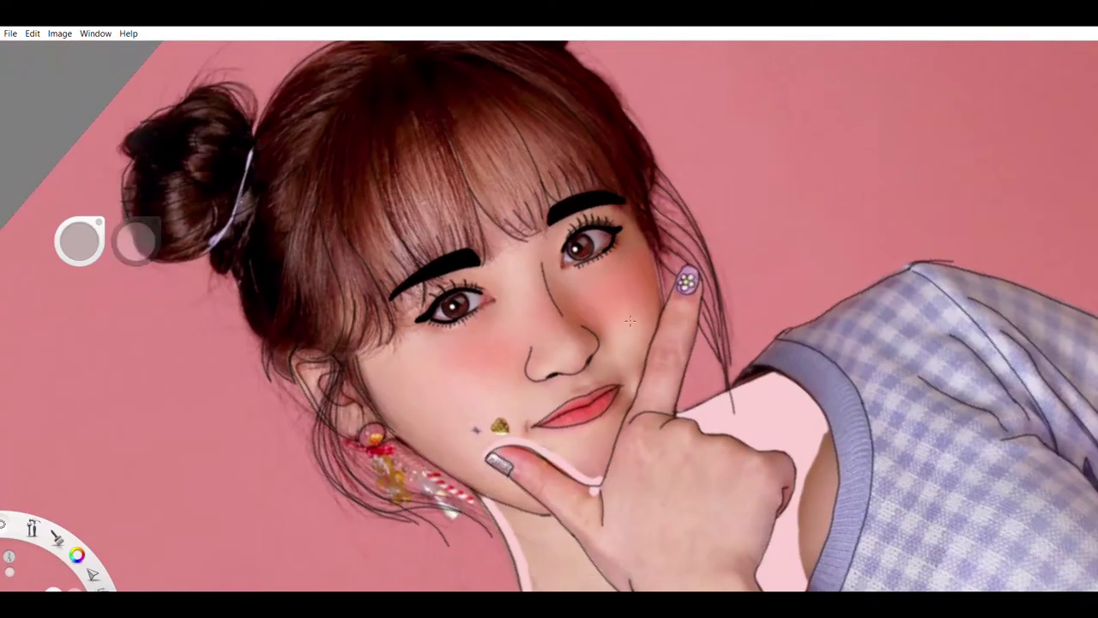
Step: Paint pink shadows beside the nose, between the eyebrows, under the fringe, along the jaw and cheek, and around the lips
{"action": "mouse_move", "coordinate": [601, 213]}
{"action": "left_mouse_down"}
{"action": "mouse_move", "coordinate": [627, 223]}
{"action": "mouse_move", "coordinate": [652, 335]}
{"action": "left_mouse_up"}
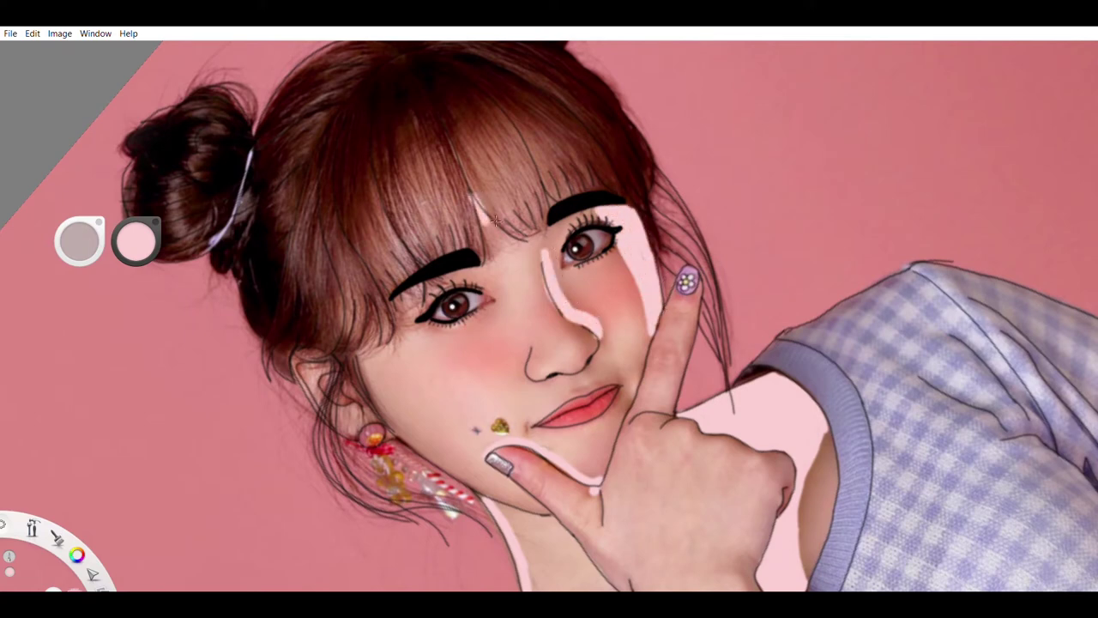
{"action": "left_click_drag", "start_coordinate": [351, 361], "coordinate": [415, 443]}
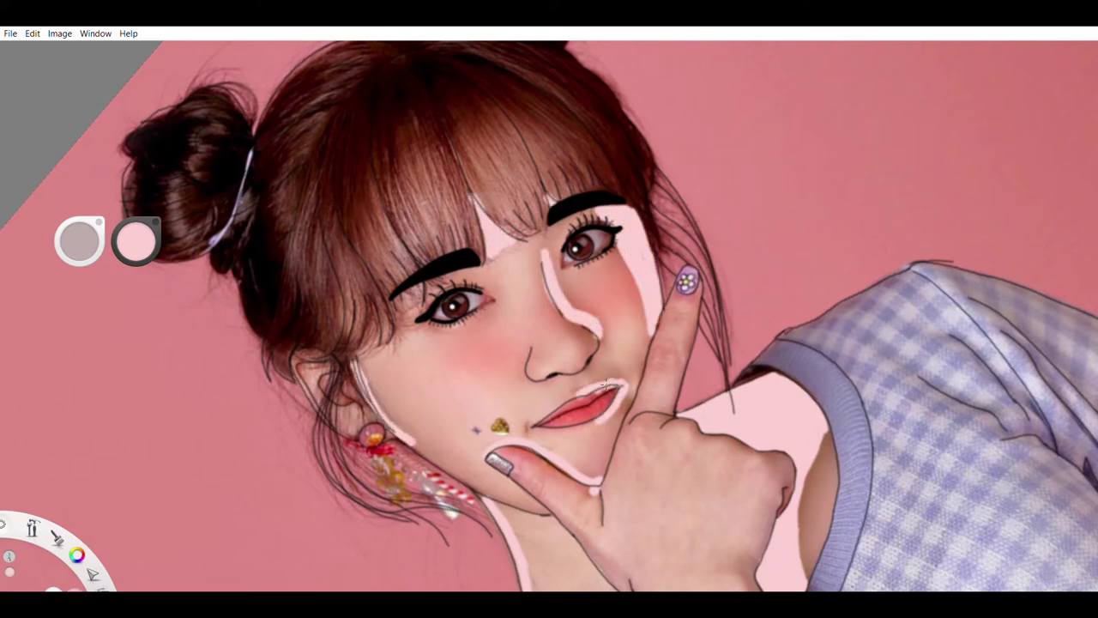
{"action": "scroll", "coordinate": [606, 387], "scroll_direction": "up", "scroll_amount": 3}
{"action": "left_click_drag", "start_coordinate": [605, 378], "coordinate": [607, 451]}
{"action": "scroll", "coordinate": [606, 463], "scroll_direction": "down", "scroll_amount": 3}
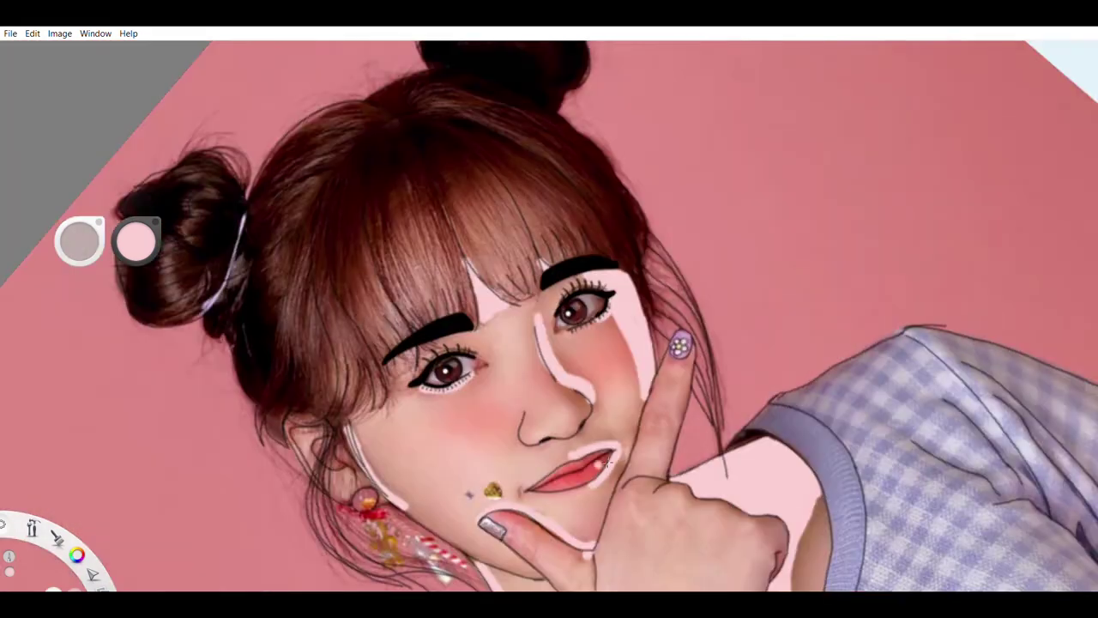
{"action": "left_click_drag", "start_coordinate": [403, 348], "coordinate": [379, 391]}
{"action": "left_click_drag", "start_coordinate": [540, 519], "coordinate": [504, 444]}
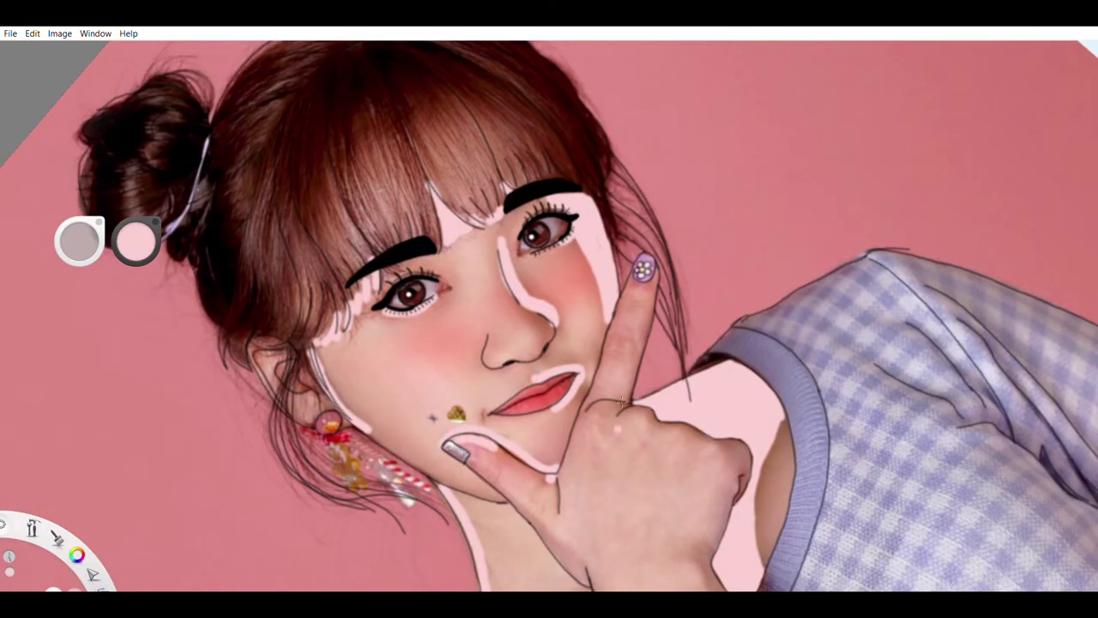
Step: Paint pink shadow along the raised forearm's lower edge, around the elbow and beside the elbow crease
{"action": "mouse_move", "coordinate": [745, 491]}
{"action": "left_mouse_down"}
{"action": "mouse_move", "coordinate": [497, 195]}
{"action": "mouse_move", "coordinate": [635, 566]}
{"action": "left_mouse_up"}
{"action": "mouse_move", "coordinate": [652, 531]}
{"action": "left_mouse_down"}
{"action": "mouse_move", "coordinate": [600, 399]}
{"action": "mouse_move", "coordinate": [545, 519]}
{"action": "mouse_move", "coordinate": [493, 201]}
{"action": "mouse_move", "coordinate": [600, 429]}
{"action": "mouse_move", "coordinate": [611, 403]}
{"action": "mouse_move", "coordinate": [648, 460]}
{"action": "mouse_move", "coordinate": [429, 527]}
{"action": "mouse_move", "coordinate": [388, 505]}
{"action": "left_mouse_up"}
{"action": "left_click_drag", "start_coordinate": [412, 405], "coordinate": [425, 357]}
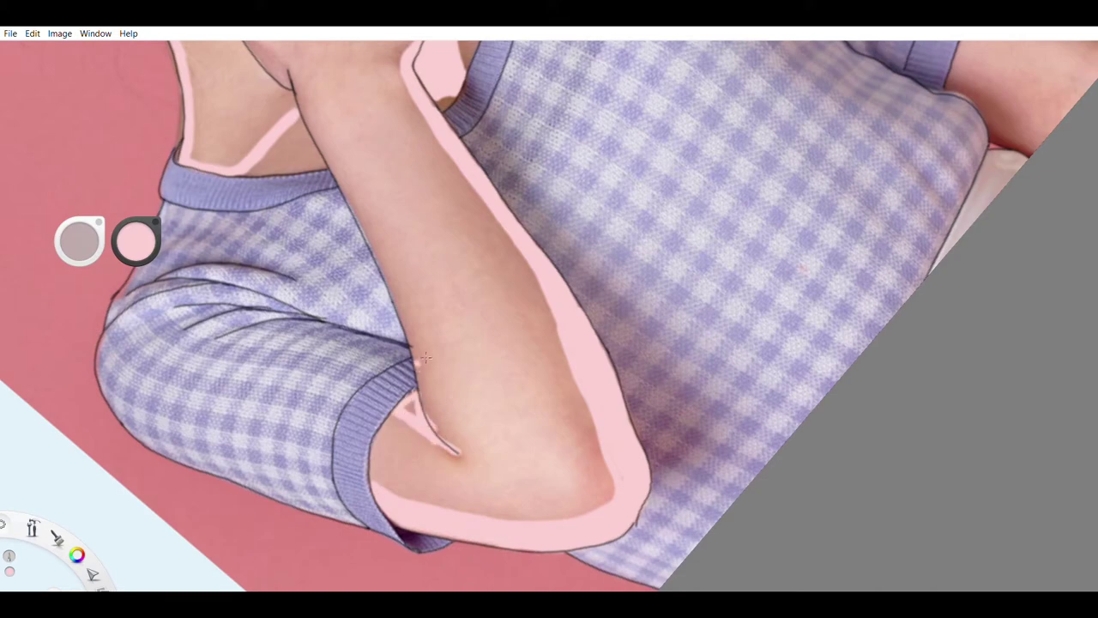
Step: Paint pink shadow below the sleeve cuff and along the edges of the lowered arm
{"action": "scroll", "coordinate": [463, 446], "scroll_direction": "down", "scroll_amount": 5}
{"action": "scroll", "coordinate": [600, 257], "scroll_direction": "up", "scroll_amount": 6}
{"action": "mouse_move", "coordinate": [660, 361]}
{"action": "left_mouse_down"}
{"action": "mouse_move", "coordinate": [740, 412]}
{"action": "mouse_move", "coordinate": [858, 283]}
{"action": "mouse_move", "coordinate": [721, 232]}
{"action": "left_mouse_up"}
{"action": "scroll", "coordinate": [491, 399], "scroll_direction": "down", "scroll_amount": 5}
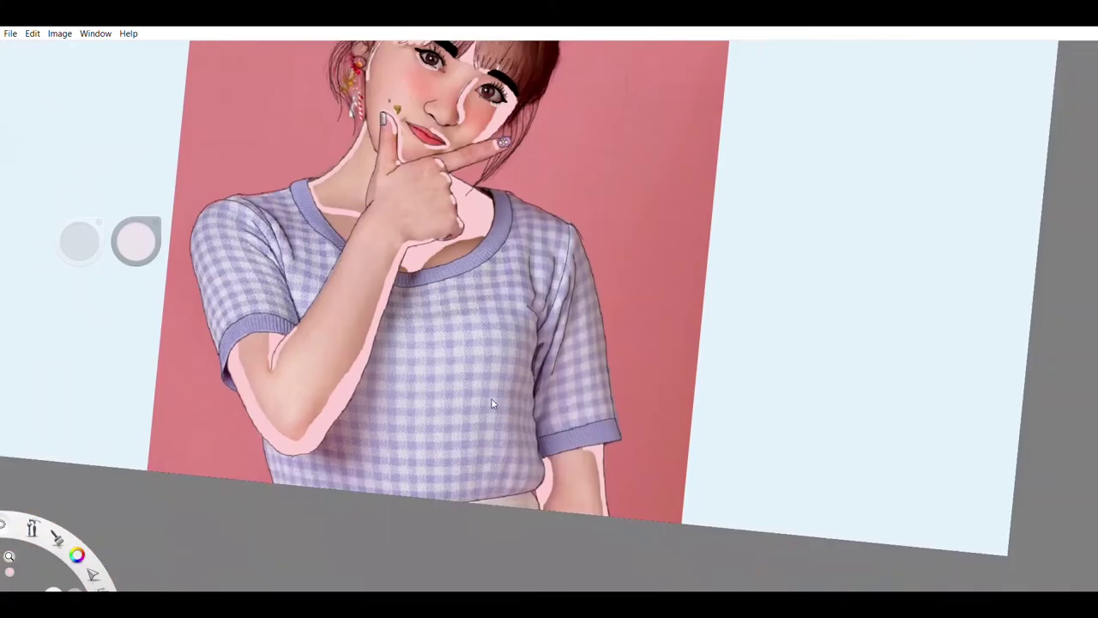
Step: Blend the pink shadows into the skin around the eyes, nose, lips, cheeks, jaw and fingers
{"action": "scroll", "coordinate": [510, 225], "scroll_direction": "up", "scroll_amount": 3}
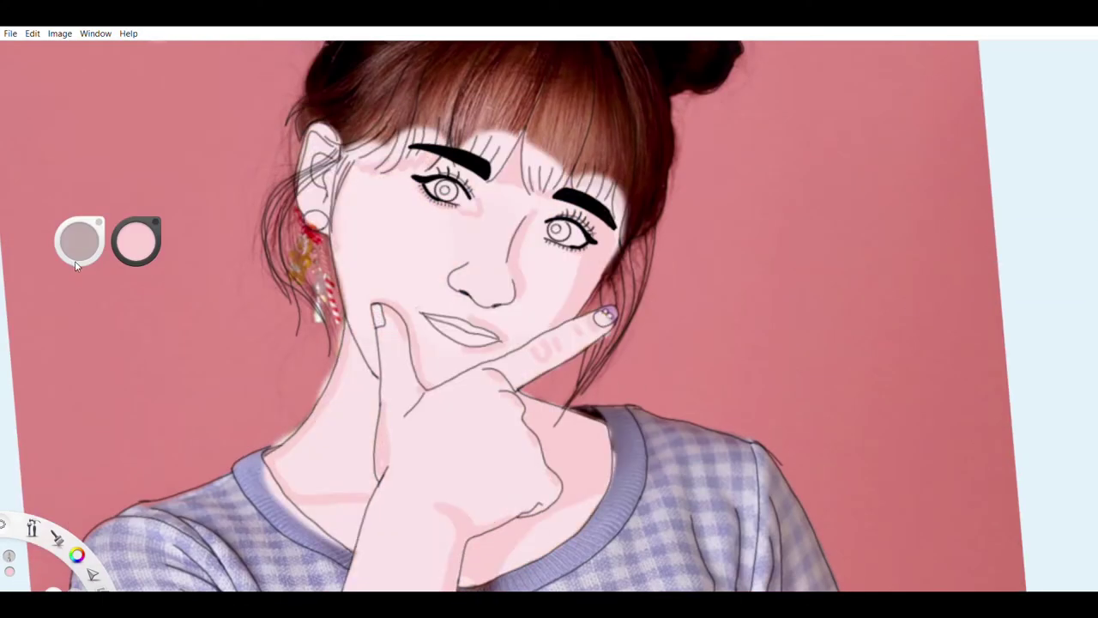
{"action": "scroll", "coordinate": [519, 171], "scroll_direction": "up", "scroll_amount": 3}
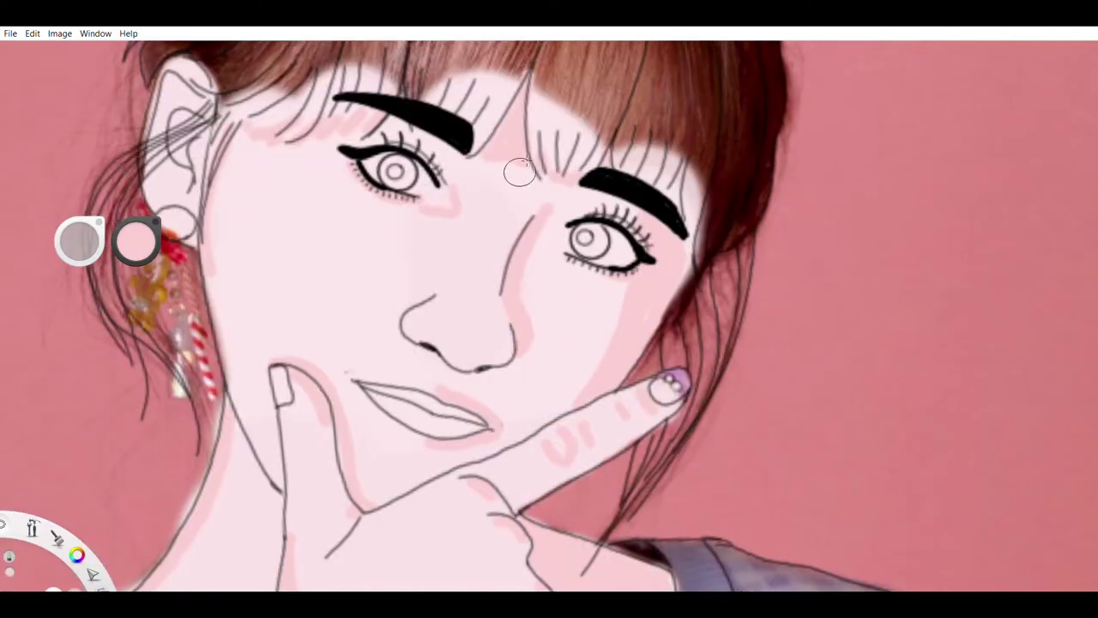
{"action": "left_click_drag", "start_coordinate": [603, 177], "coordinate": [775, 171]}
{"action": "left_click_drag", "start_coordinate": [736, 283], "coordinate": [717, 348]}
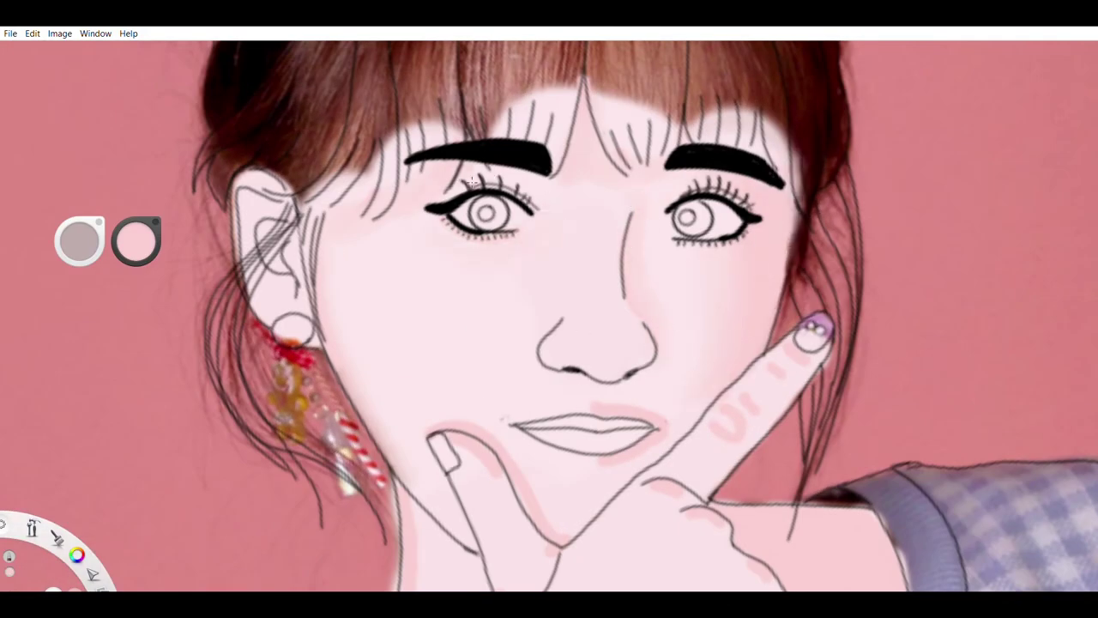
{"action": "left_click_drag", "start_coordinate": [657, 419], "coordinate": [620, 455]}
{"action": "left_click_drag", "start_coordinate": [458, 421], "coordinate": [551, 495]}
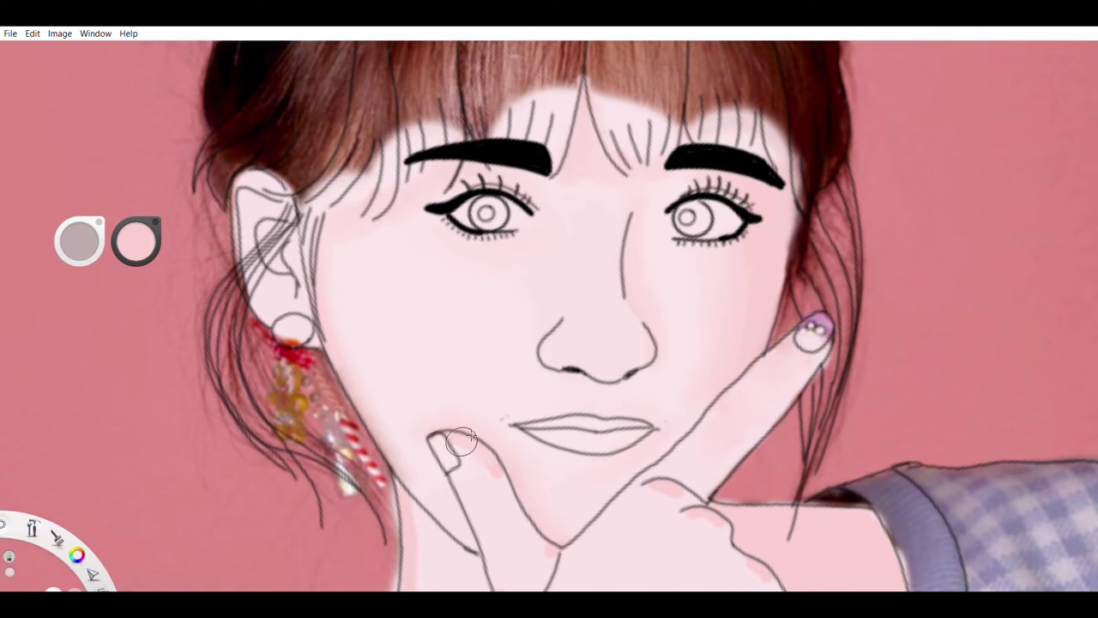
{"action": "scroll", "coordinate": [520, 520], "scroll_direction": "down", "scroll_amount": 2}
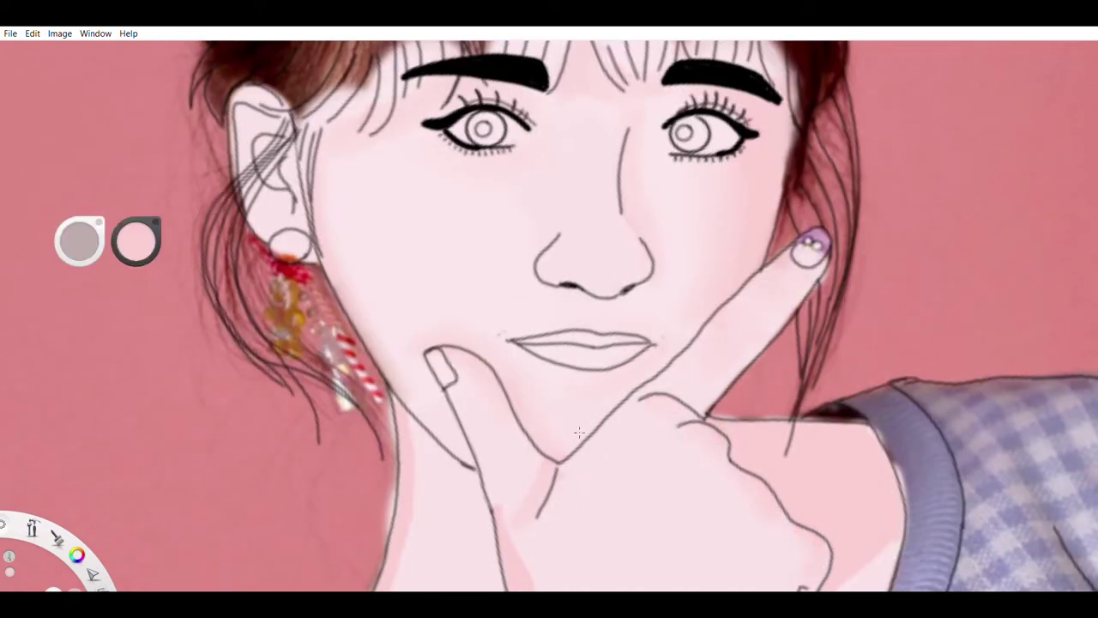
{"action": "left_click_drag", "start_coordinate": [369, 320], "coordinate": [342, 154]}
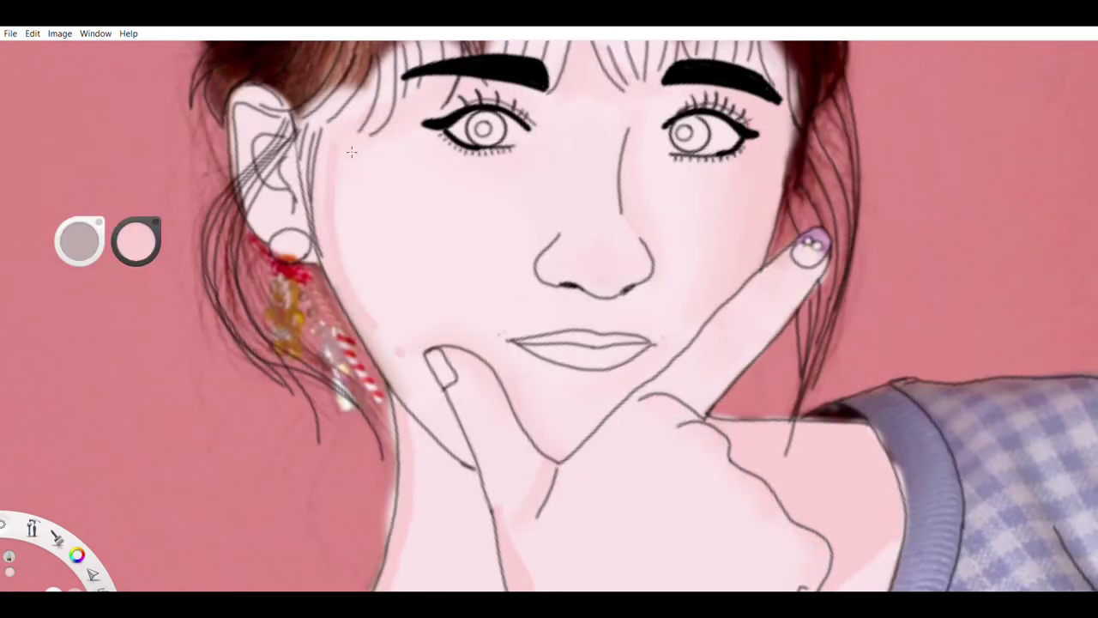
Step: Blend the pink shadows into the skin along the raised forearm, elbow crease and elbow
{"action": "scroll", "coordinate": [489, 186], "scroll_direction": "down", "scroll_amount": 5}
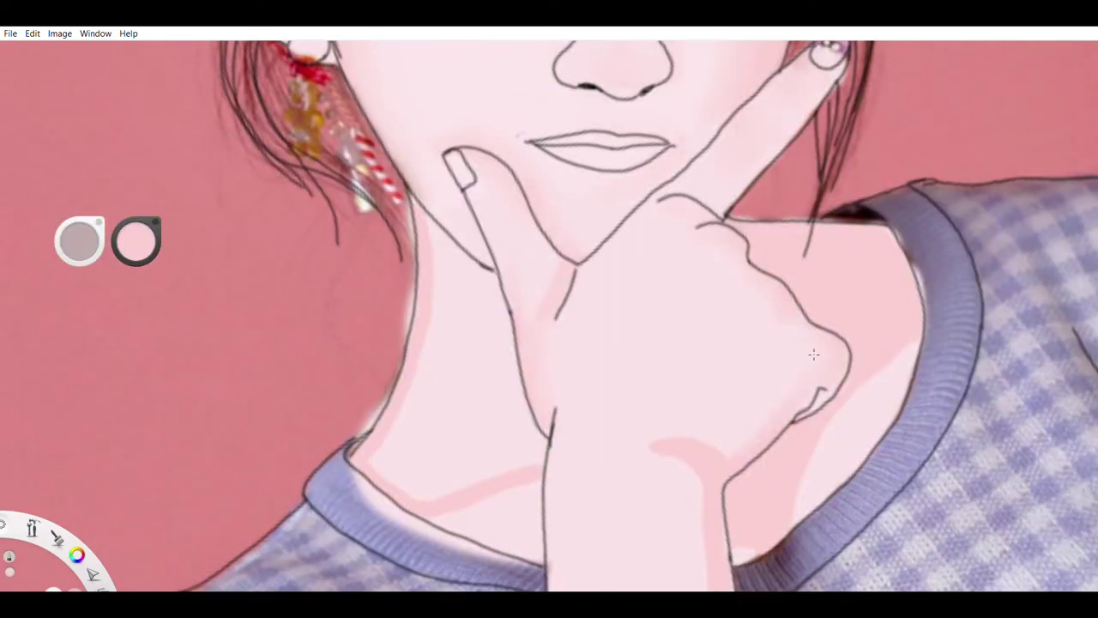
{"action": "scroll", "coordinate": [709, 534], "scroll_direction": "down", "scroll_amount": 5}
{"action": "left_click_drag", "start_coordinate": [709, 534], "coordinate": [736, 301]}
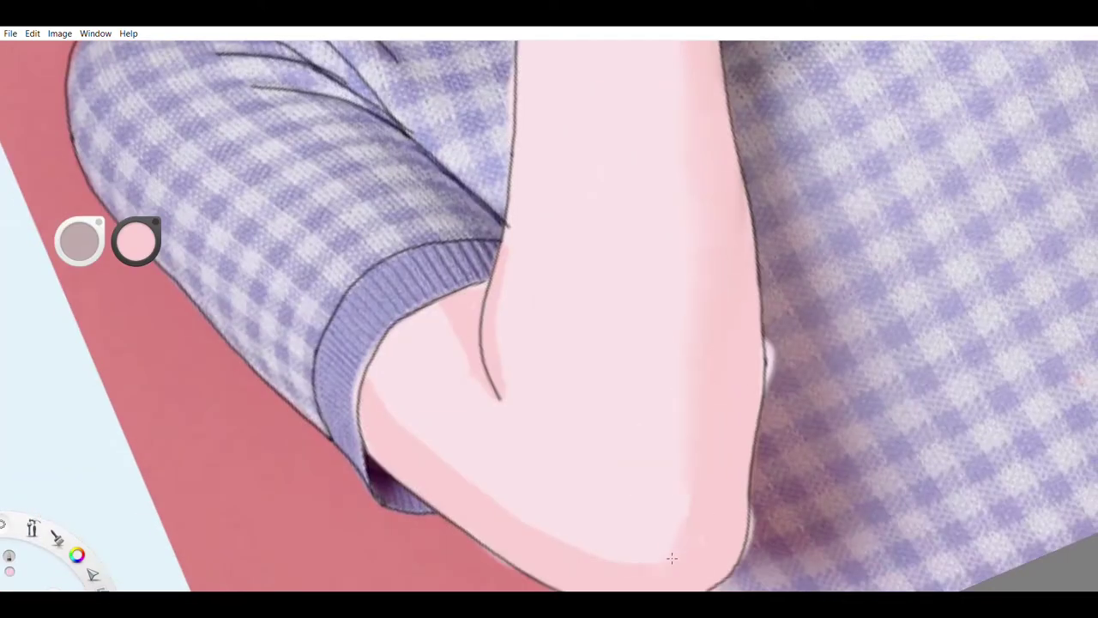
{"action": "left_click_drag", "start_coordinate": [677, 558], "coordinate": [687, 443]}
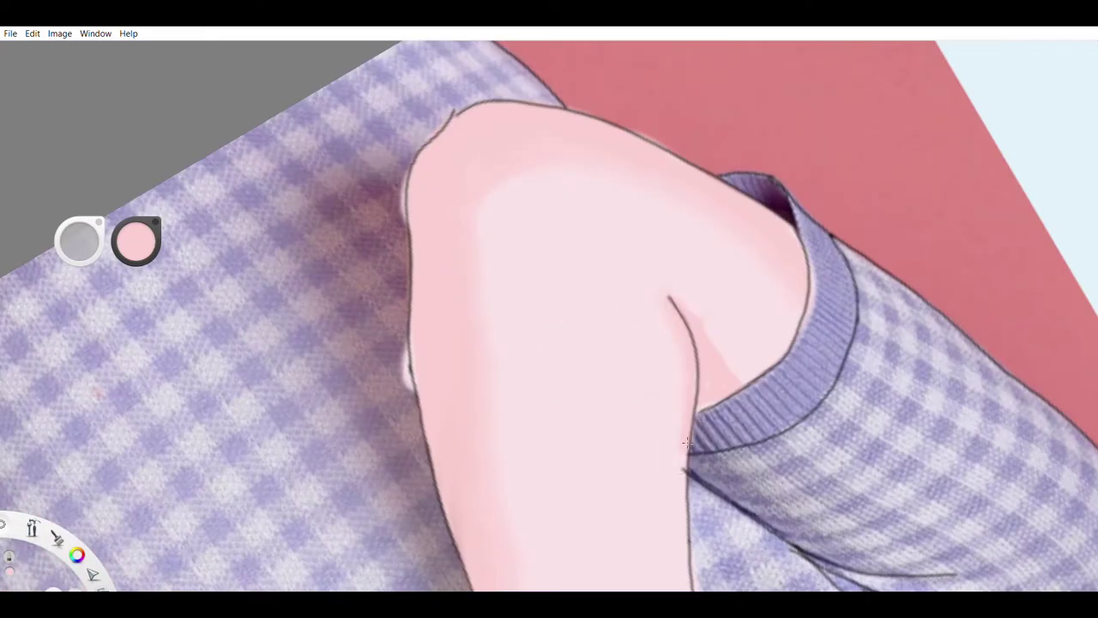
Step: Paint light pink skin colour over the lowered arm below the sleeve cuff, between its shadowed edges
{"action": "scroll", "coordinate": [689, 325], "scroll_direction": "down", "scroll_amount": 5}
{"action": "scroll", "coordinate": [997, 186], "scroll_direction": "up", "scroll_amount": 4}
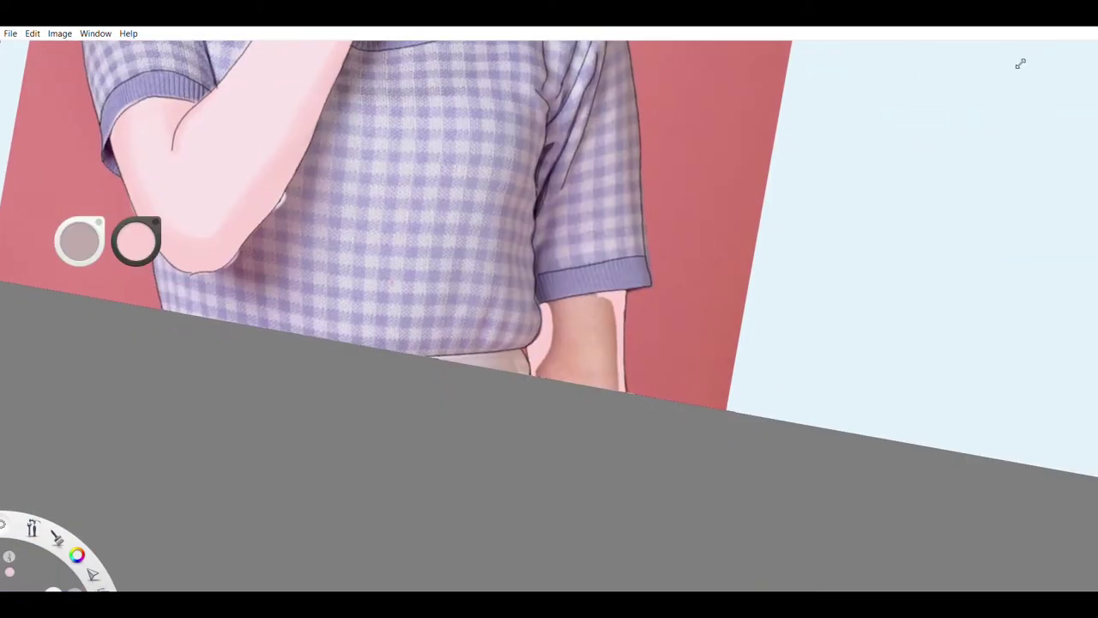
{"action": "left_click_drag", "start_coordinate": [564, 309], "coordinate": [605, 369]}
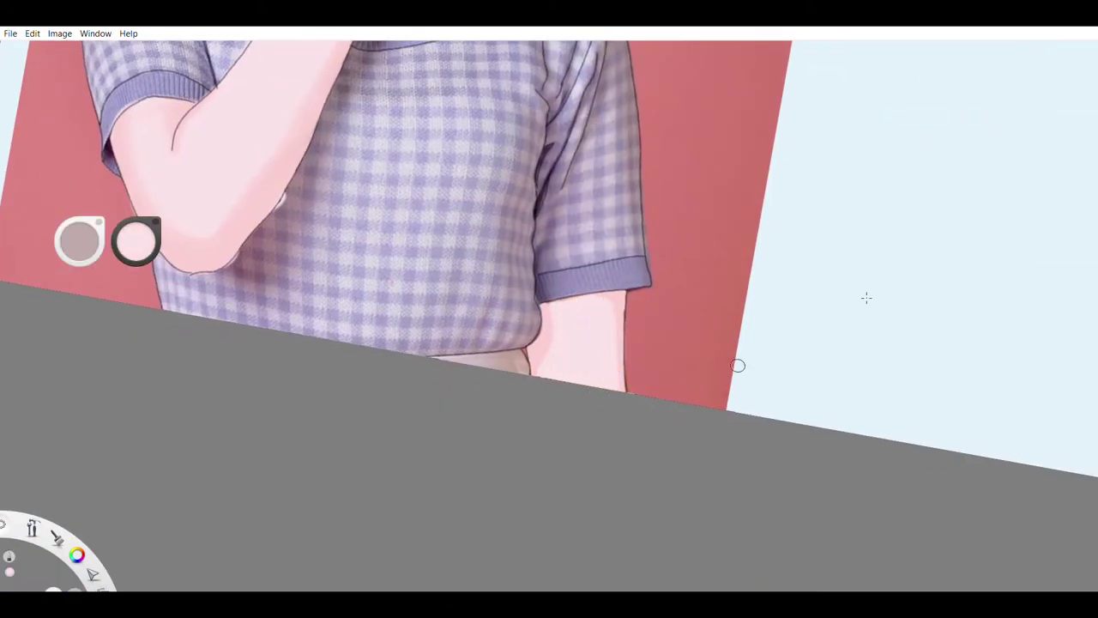
Step: Paint test swatches of pale green, cream, light turquoise and dark teal on the background beside the head
{"action": "scroll", "coordinate": [551, 352], "scroll_direction": "up", "scroll_amount": 3}
{"action": "scroll", "coordinate": [716, 309], "scroll_direction": "down", "scroll_amount": 5}
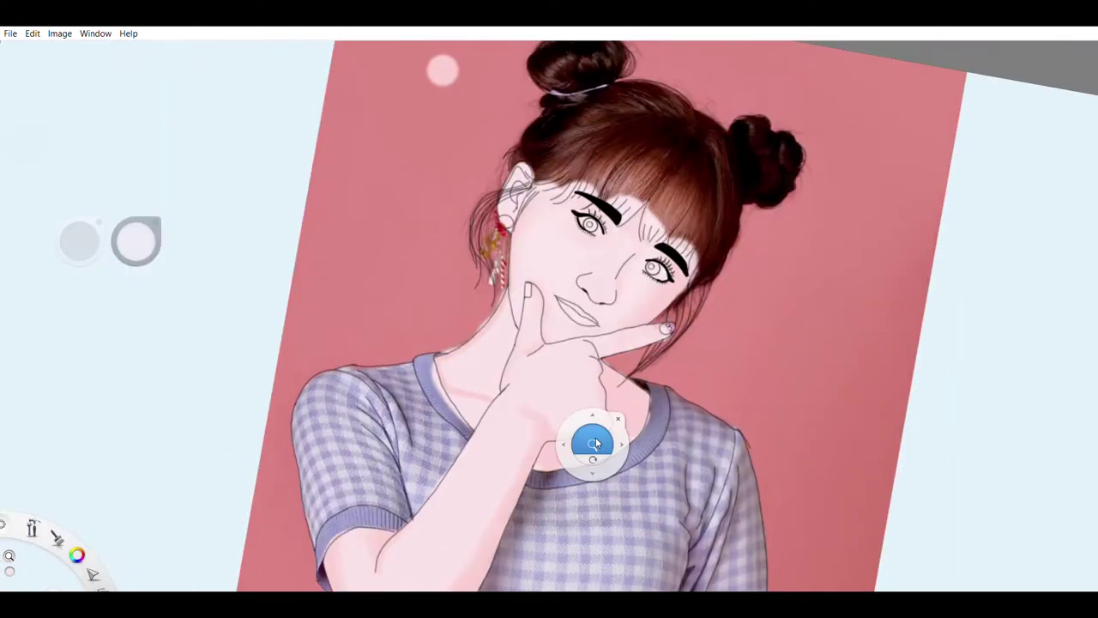
{"action": "scroll", "coordinate": [42, 268], "scroll_direction": "up", "scroll_amount": 4}
{"action": "mouse_move", "coordinate": [611, 211]}
{"action": "left_mouse_down"}
{"action": "mouse_move", "coordinate": [568, 279]}
{"action": "mouse_move", "coordinate": [463, 223]}
{"action": "mouse_move", "coordinate": [470, 230]}
{"action": "mouse_move", "coordinate": [445, 167]}
{"action": "mouse_move", "coordinate": [510, 235]}
{"action": "mouse_move", "coordinate": [440, 228]}
{"action": "left_mouse_up"}
{"action": "key", "text": "space"}
{"action": "mouse_move", "coordinate": [486, 336]}
{"action": "left_mouse_down"}
{"action": "mouse_move", "coordinate": [549, 328]}
{"action": "mouse_move", "coordinate": [485, 336]}
{"action": "left_mouse_up"}
{"action": "left_click_drag", "start_coordinate": [618, 225], "coordinate": [611, 296]}
{"action": "mouse_move", "coordinate": [653, 247]}
{"action": "left_mouse_down"}
{"action": "mouse_move", "coordinate": [639, 302]}
{"action": "mouse_move", "coordinate": [622, 302]}
{"action": "left_mouse_up"}
{"action": "left_click_drag", "start_coordinate": [613, 221], "coordinate": [646, 274]}
{"action": "left_click_drag", "start_coordinate": [721, 257], "coordinate": [712, 300]}
{"action": "left_click_drag", "start_coordinate": [760, 249], "coordinate": [747, 326]}
{"action": "key", "text": "space"}
{"action": "mouse_move", "coordinate": [686, 203]}
{"action": "left_mouse_down"}
{"action": "mouse_move", "coordinate": [822, 226]}
{"action": "mouse_move", "coordinate": [788, 251]}
{"action": "left_mouse_up"}
{"action": "mouse_move", "coordinate": [829, 199]}
{"action": "left_mouse_down"}
{"action": "mouse_move", "coordinate": [831, 250]}
{"action": "mouse_move", "coordinate": [793, 324]}
{"action": "left_mouse_up"}
{"action": "left_click_drag", "start_coordinate": [837, 270], "coordinate": [835, 330]}
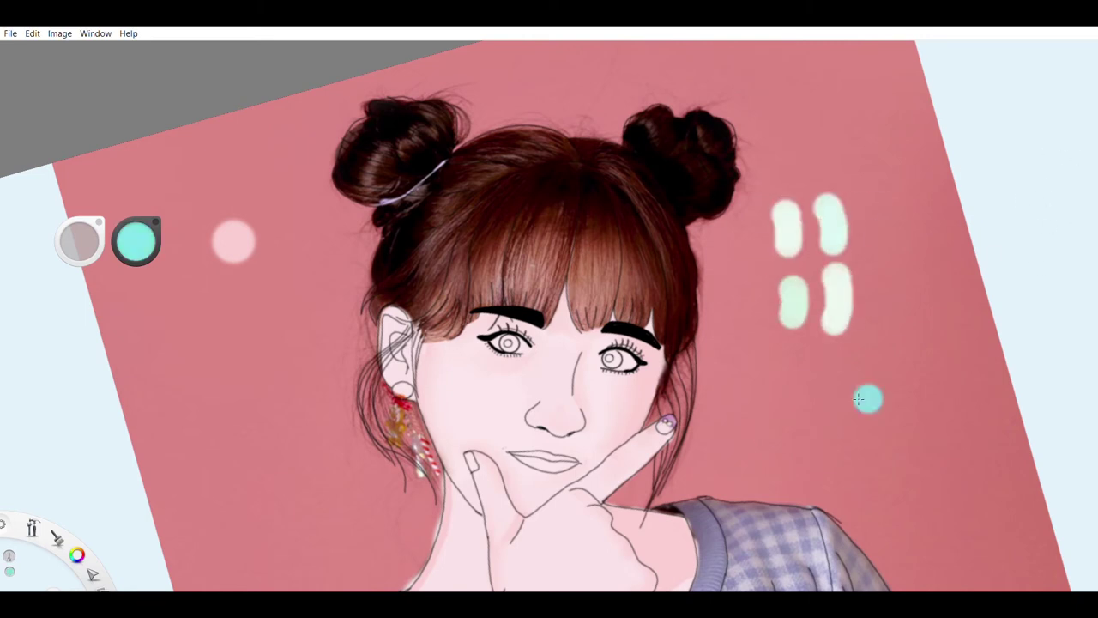
{"action": "left_click_drag", "start_coordinate": [788, 360], "coordinate": [785, 414]}
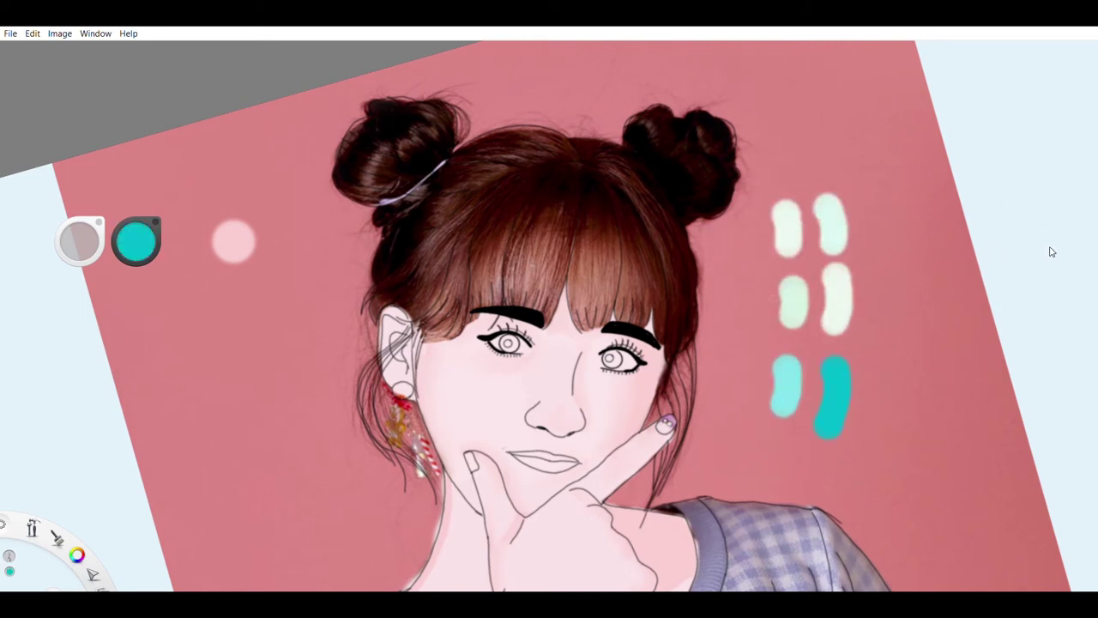
Step: Paint light turquoise base colour over the crown and the right half of the fringe
{"action": "mouse_move", "coordinate": [591, 175]}
{"action": "left_mouse_down"}
{"action": "mouse_move", "coordinate": [596, 290]}
{"action": "mouse_move", "coordinate": [652, 309]}
{"action": "mouse_move", "coordinate": [600, 155]}
{"action": "mouse_move", "coordinate": [480, 223]}
{"action": "mouse_move", "coordinate": [497, 181]}
{"action": "mouse_move", "coordinate": [399, 275]}
{"action": "left_mouse_up"}
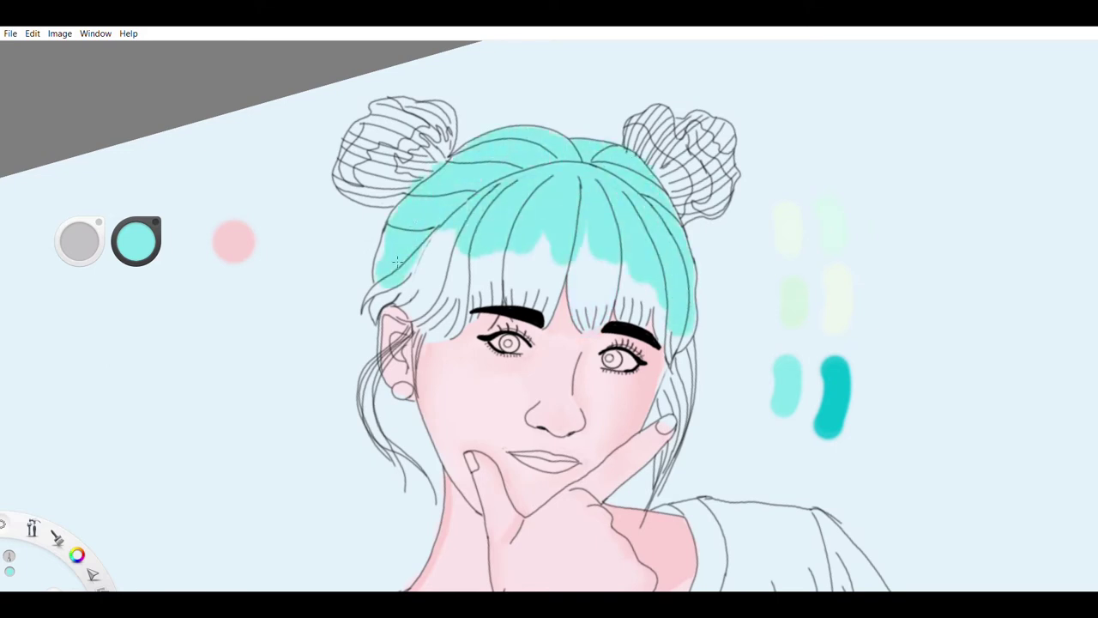
{"action": "scroll", "coordinate": [481, 274], "scroll_direction": "up", "scroll_amount": 3}
{"action": "left_click_drag", "start_coordinate": [434, 133], "coordinate": [455, 283]}
{"action": "mouse_move", "coordinate": [429, 202]}
{"action": "left_mouse_down"}
{"action": "mouse_move", "coordinate": [481, 274]}
{"action": "mouse_move", "coordinate": [519, 173]}
{"action": "mouse_move", "coordinate": [583, 252]}
{"action": "left_mouse_up"}
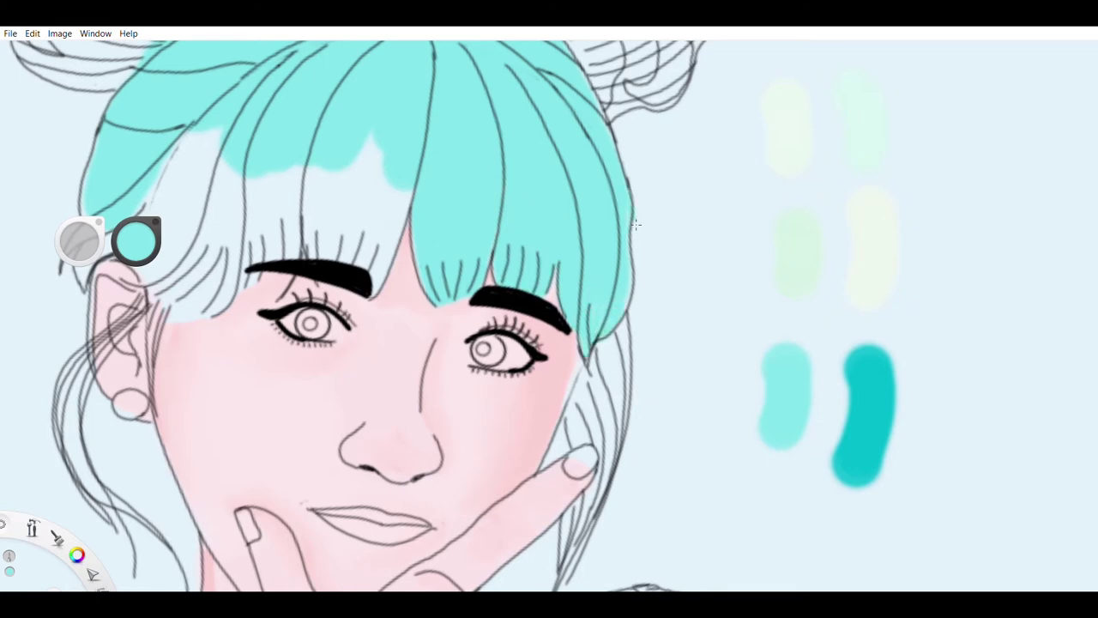
Step: Paint light turquoise over the loose strands beside the cheek and behind the raised fingertip
{"action": "scroll", "coordinate": [285, 219], "scroll_direction": "down", "scroll_amount": 1}
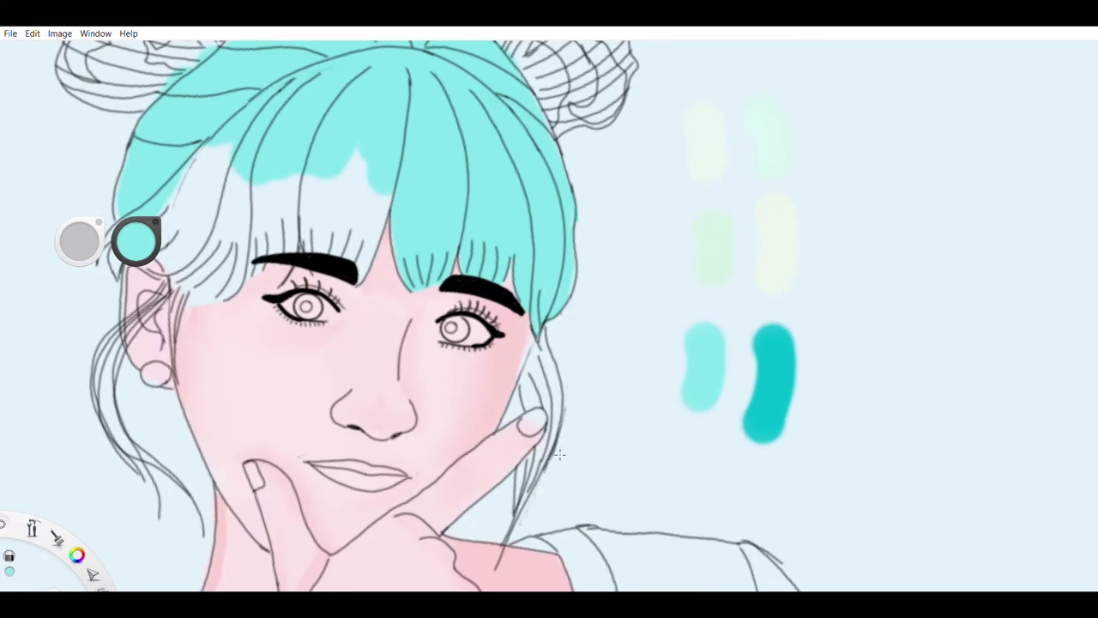
{"action": "key", "text": "ctrl+z"}
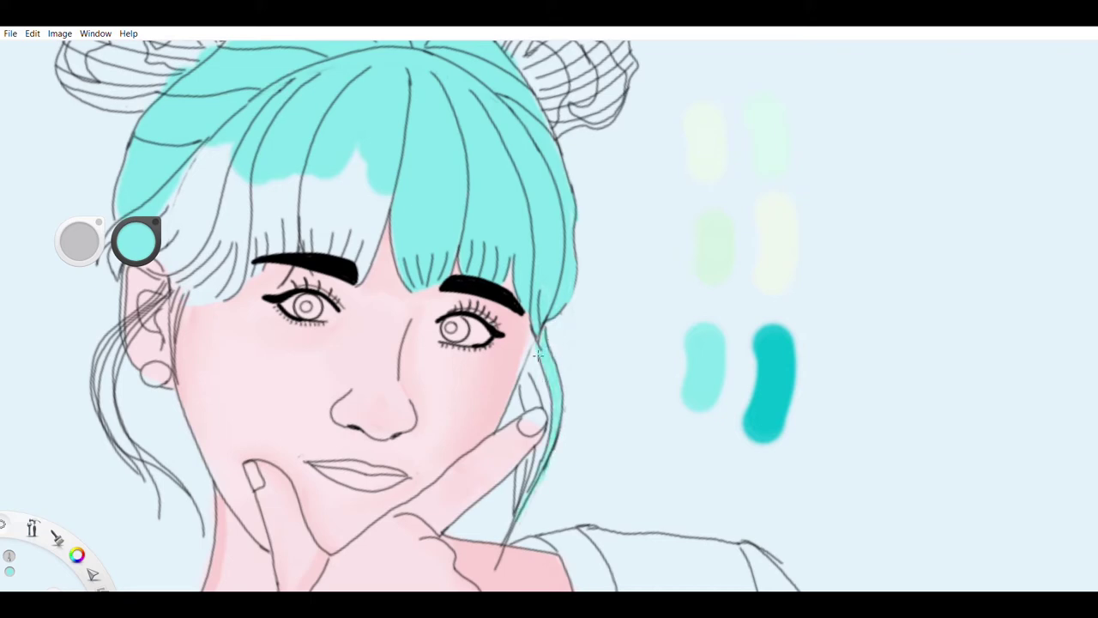
{"action": "scroll", "coordinate": [531, 476], "scroll_direction": "left", "scroll_amount": 5}
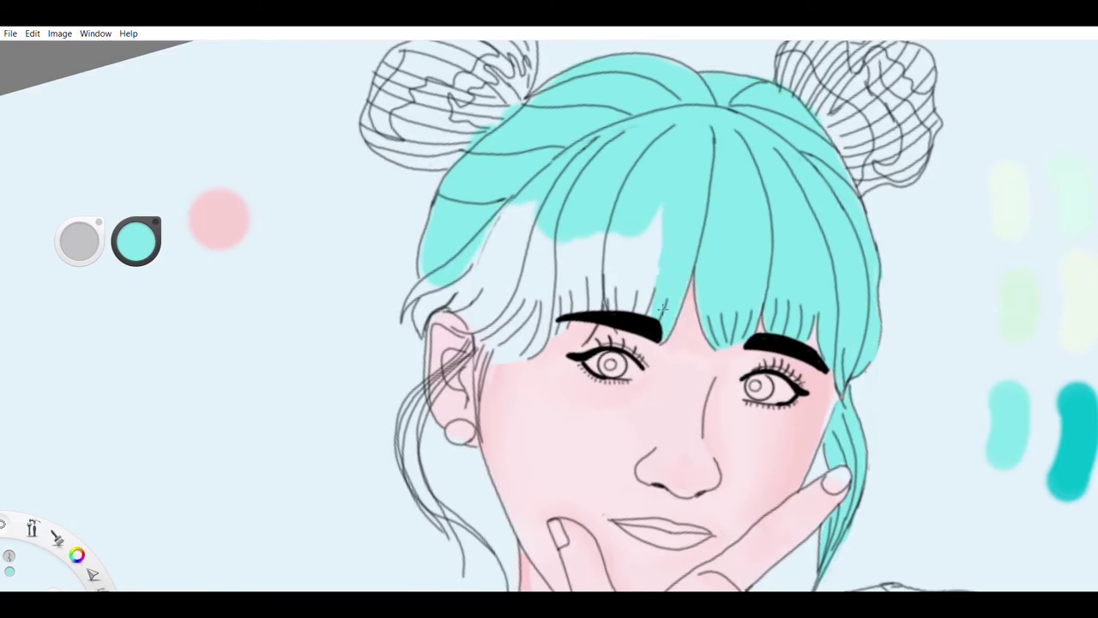
Step: Fill the left half of the fringe and the hair above and beside the ear with light turquoise
{"action": "mouse_move", "coordinate": [603, 276]}
{"action": "left_mouse_down"}
{"action": "mouse_move", "coordinate": [589, 225]}
{"action": "mouse_move", "coordinate": [515, 355]}
{"action": "mouse_move", "coordinate": [489, 352]}
{"action": "left_mouse_up"}
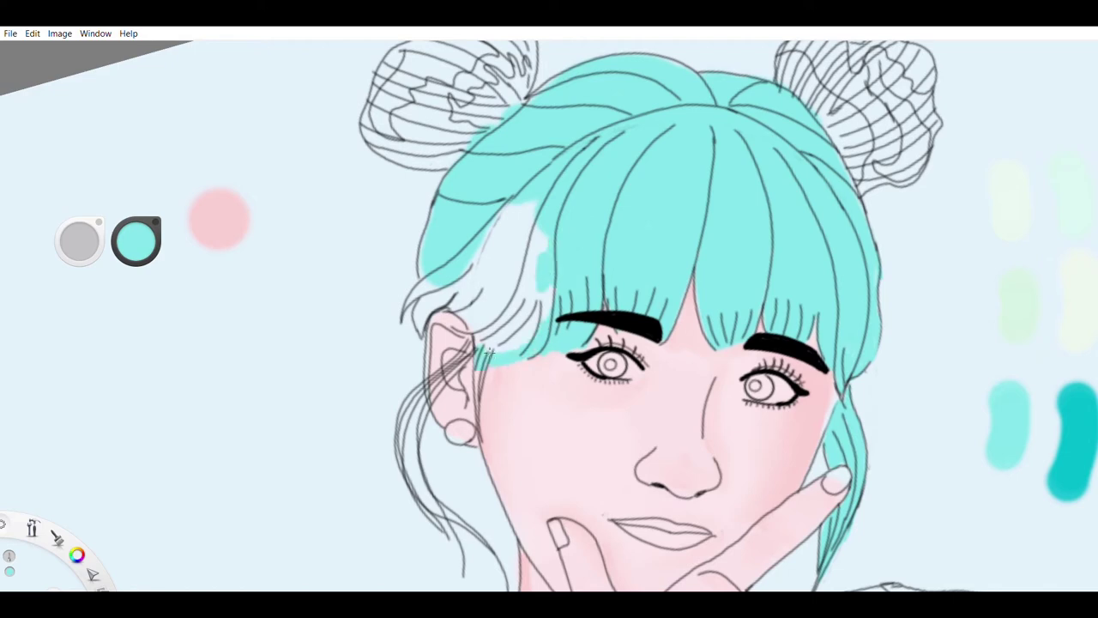
{"action": "mouse_move", "coordinate": [550, 260]}
{"action": "left_mouse_down"}
{"action": "mouse_move", "coordinate": [480, 257]}
{"action": "mouse_move", "coordinate": [487, 344]}
{"action": "left_mouse_up"}
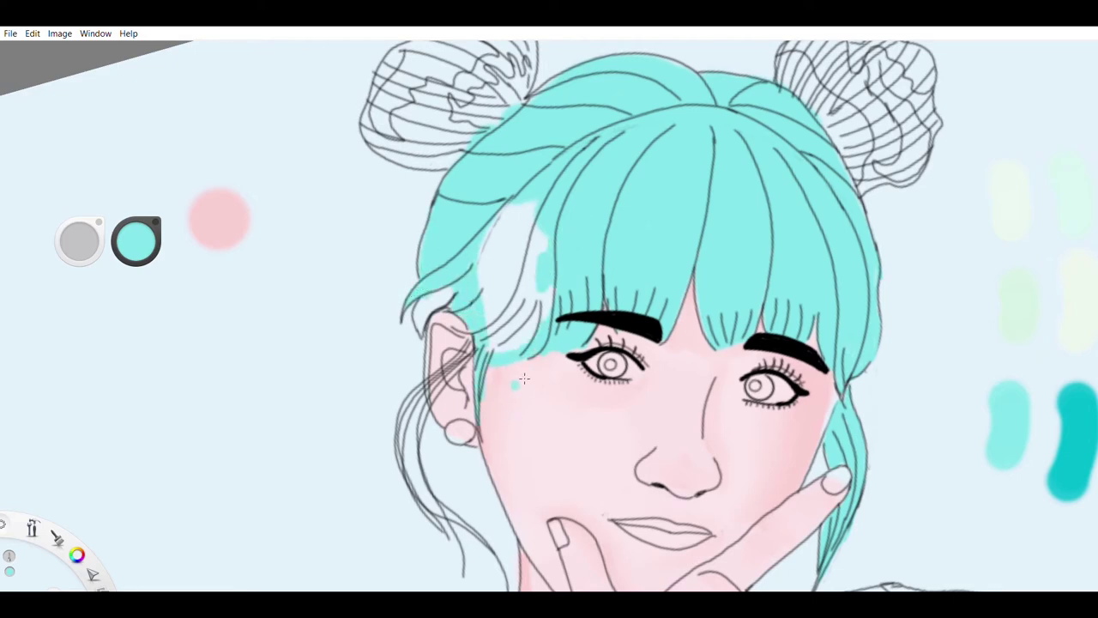
{"action": "left_click_drag", "start_coordinate": [532, 283], "coordinate": [495, 254]}
{"action": "left_click_drag", "start_coordinate": [511, 366], "coordinate": [566, 349]}
{"action": "left_click_drag", "start_coordinate": [634, 365], "coordinate": [555, 340]}
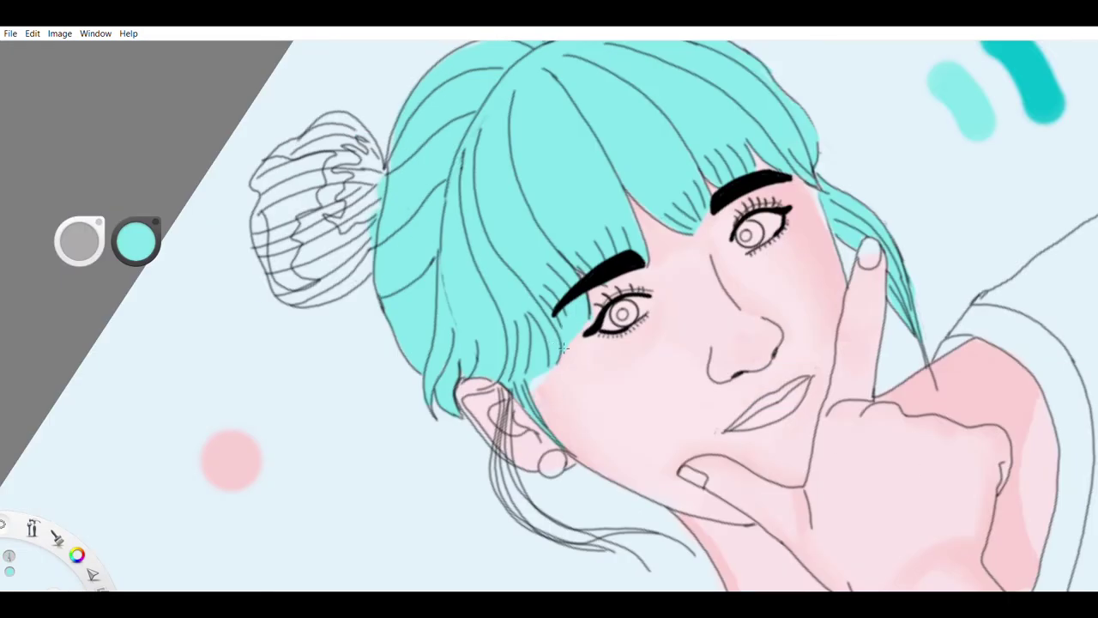
Step: Paint light turquoise over the loose strands below the ear and both hair buns
{"action": "left_click_drag", "start_coordinate": [500, 429], "coordinate": [481, 403]}
{"action": "mouse_move", "coordinate": [421, 398]}
{"action": "left_mouse_down"}
{"action": "mouse_move", "coordinate": [429, 507]}
{"action": "mouse_move", "coordinate": [437, 501]}
{"action": "mouse_move", "coordinate": [383, 598]}
{"action": "mouse_move", "coordinate": [326, 613]}
{"action": "left_mouse_up"}
{"action": "mouse_move", "coordinate": [652, 257]}
{"action": "left_mouse_down"}
{"action": "mouse_move", "coordinate": [686, 292]}
{"action": "mouse_move", "coordinate": [755, 283]}
{"action": "mouse_move", "coordinate": [734, 364]}
{"action": "mouse_move", "coordinate": [833, 404]}
{"action": "left_mouse_up"}
{"action": "mouse_move", "coordinate": [480, 283]}
{"action": "left_mouse_down"}
{"action": "mouse_move", "coordinate": [403, 292]}
{"action": "mouse_move", "coordinate": [361, 369]}
{"action": "left_mouse_up"}
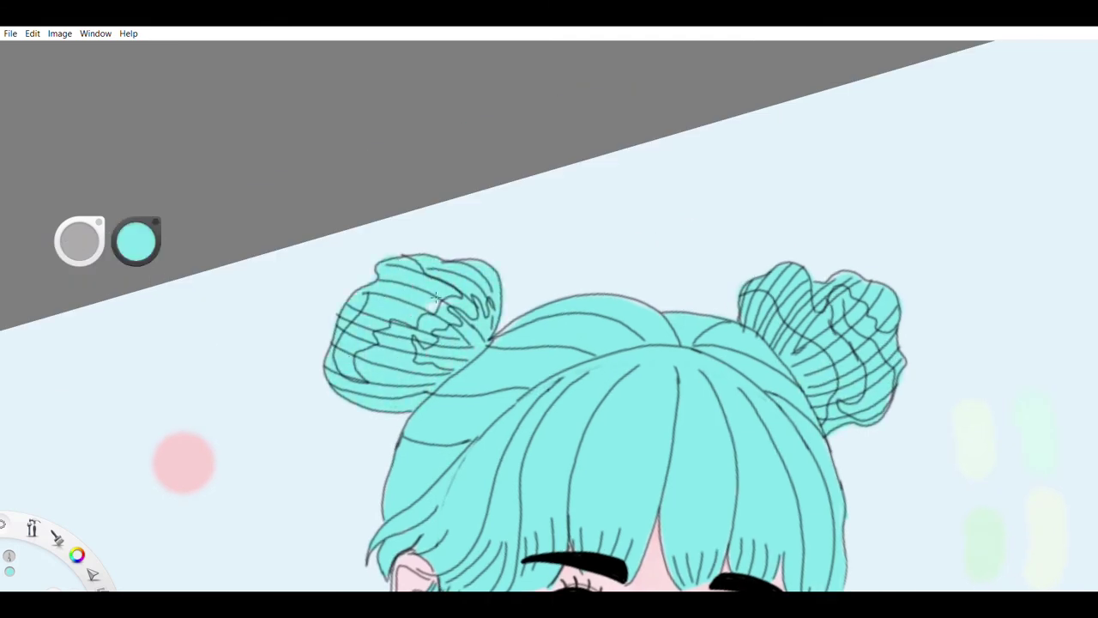
{"action": "left_click_drag", "start_coordinate": [695, 567], "coordinate": [575, 373]}
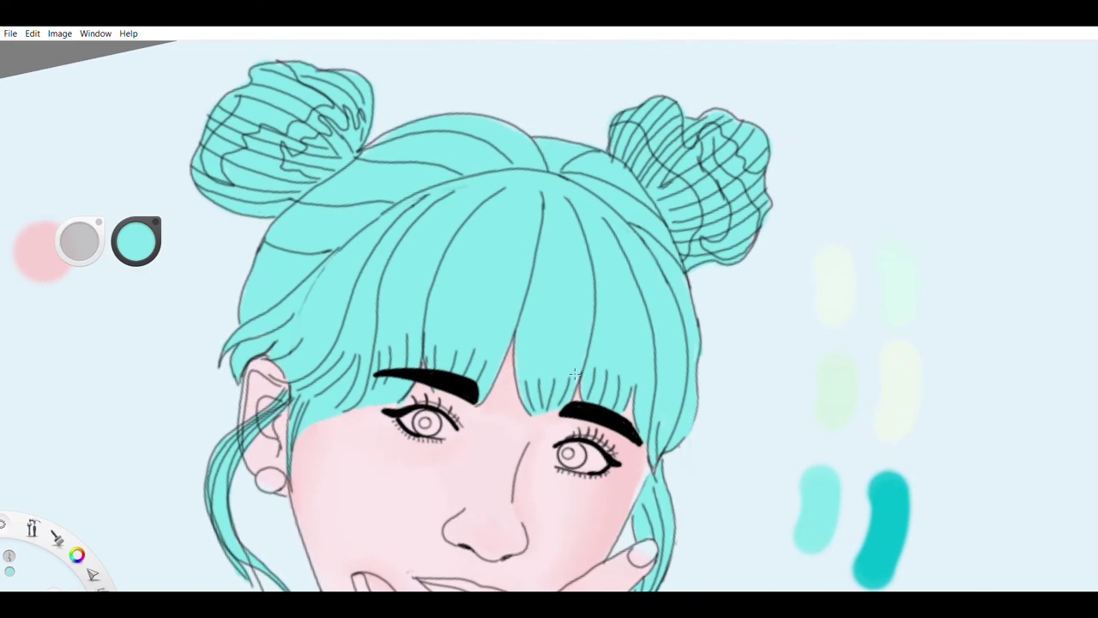
Step: Paint dark teal shadows across the upper fringe, around the centre parting and along the hair's right edge
{"action": "left_click", "coordinate": [893, 476]}
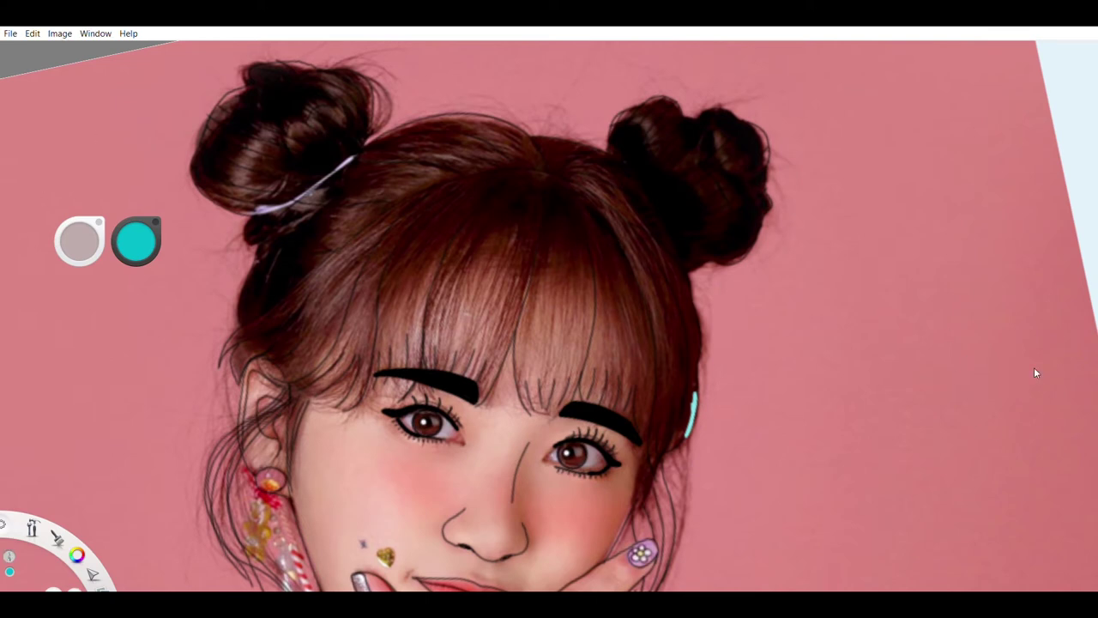
{"action": "mouse_move", "coordinate": [600, 257]}
{"action": "left_mouse_down"}
{"action": "mouse_move", "coordinate": [644, 331]}
{"action": "mouse_move", "coordinate": [385, 258]}
{"action": "mouse_move", "coordinate": [623, 249]}
{"action": "mouse_move", "coordinate": [378, 227]}
{"action": "left_mouse_up"}
{"action": "left_click", "coordinate": [554, 159]}
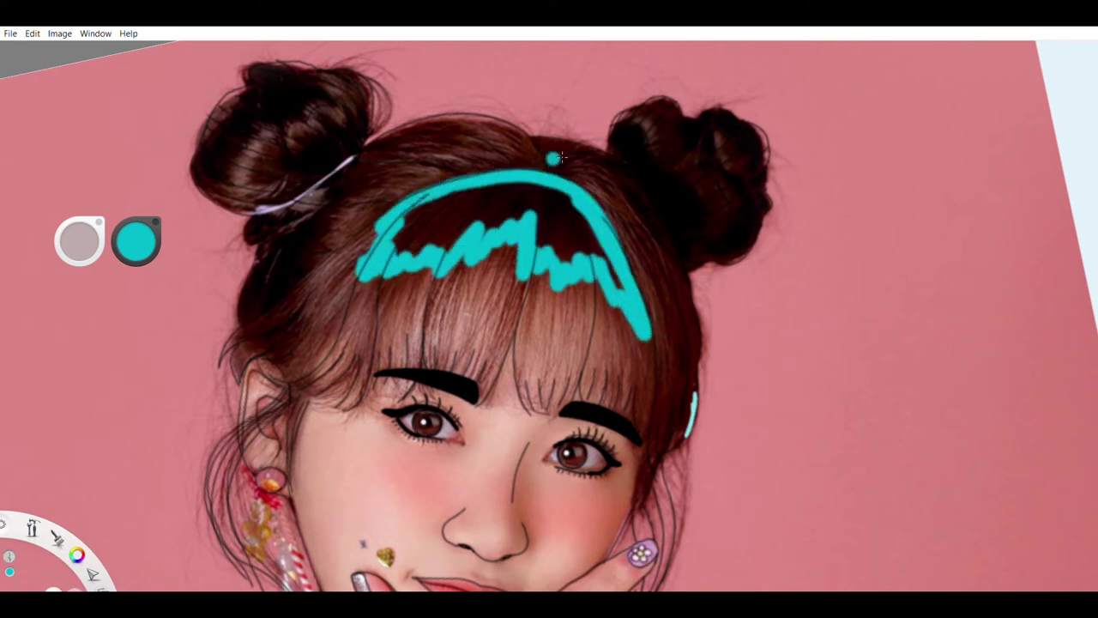
{"action": "mouse_move", "coordinate": [553, 139]}
{"action": "left_mouse_down"}
{"action": "mouse_move", "coordinate": [481, 167]}
{"action": "mouse_move", "coordinate": [613, 184]}
{"action": "left_mouse_up"}
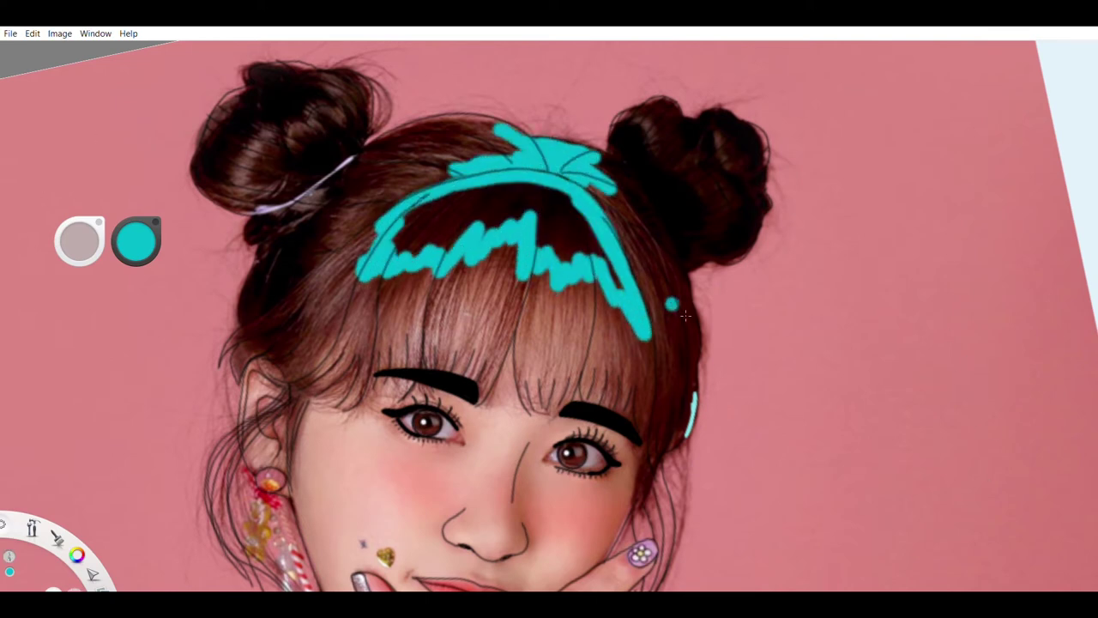
{"action": "left_click_drag", "start_coordinate": [677, 270], "coordinate": [691, 438]}
{"action": "key", "text": "ctrl+z"}
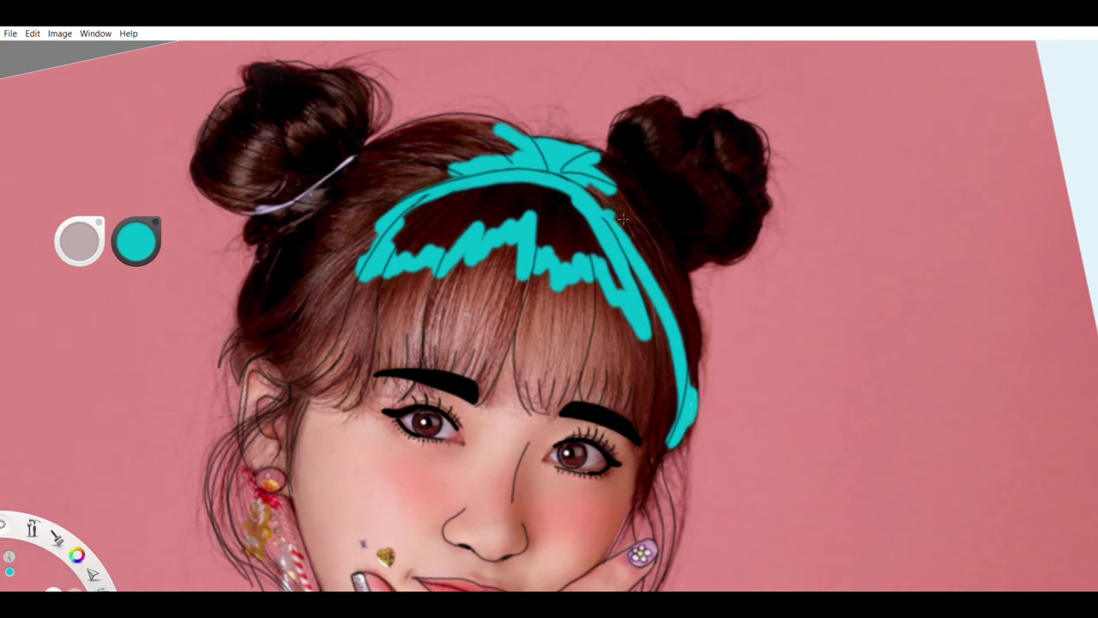
Step: Paint dark teal shadows on the left side of the hair above the ear and along the crown
{"action": "left_click_drag", "start_coordinate": [368, 319], "coordinate": [505, 387]}
{"action": "left_click_drag", "start_coordinate": [434, 365], "coordinate": [386, 417]}
{"action": "left_click_drag", "start_coordinate": [429, 305], "coordinate": [382, 394]}
{"action": "mouse_move", "coordinate": [493, 253]}
{"action": "left_mouse_down"}
{"action": "mouse_move", "coordinate": [412, 378]}
{"action": "mouse_move", "coordinate": [583, 185]}
{"action": "left_mouse_up"}
{"action": "left_click_drag", "start_coordinate": [527, 204], "coordinate": [583, 185]}
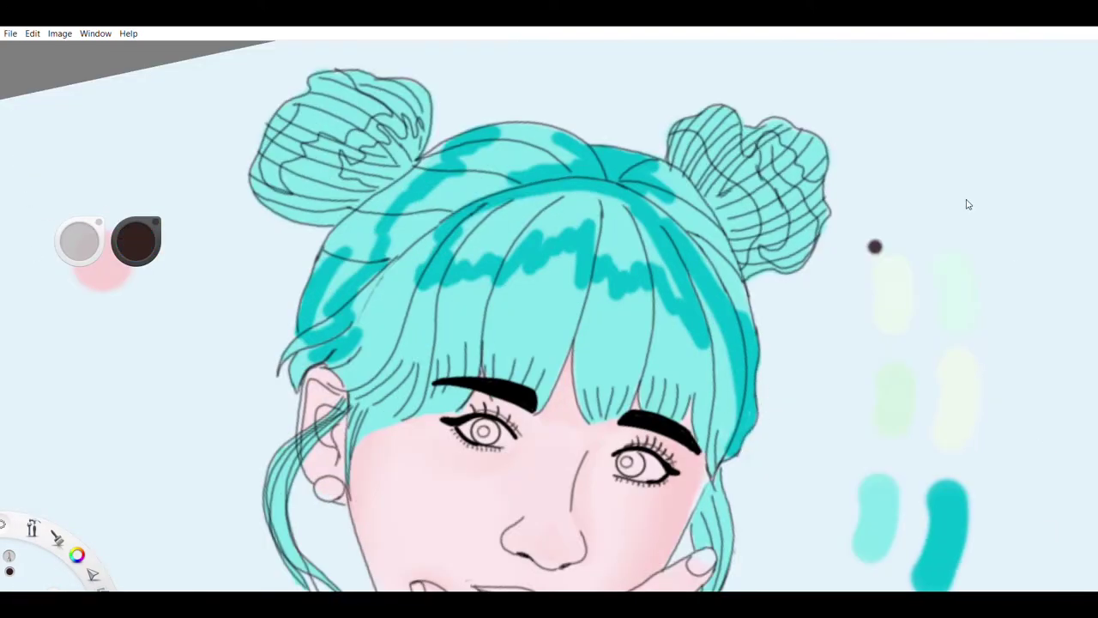
Step: Sample the dark teal swatch and shade the hair's left side and the tips of the fringe
{"action": "left_click", "coordinate": [959, 518], "text": "alt"}
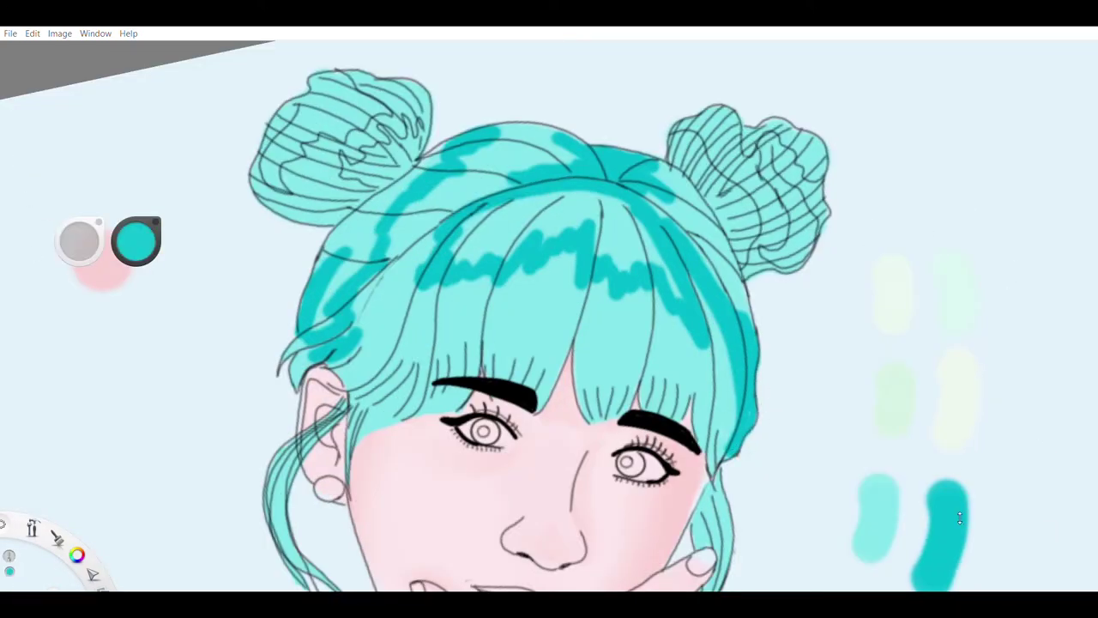
{"action": "mouse_move", "coordinate": [470, 142]}
{"action": "left_mouse_down"}
{"action": "mouse_move", "coordinate": [322, 266]}
{"action": "mouse_move", "coordinate": [406, 379]}
{"action": "mouse_move", "coordinate": [470, 375]}
{"action": "left_mouse_up"}
{"action": "left_click_drag", "start_coordinate": [549, 386], "coordinate": [751, 308]}
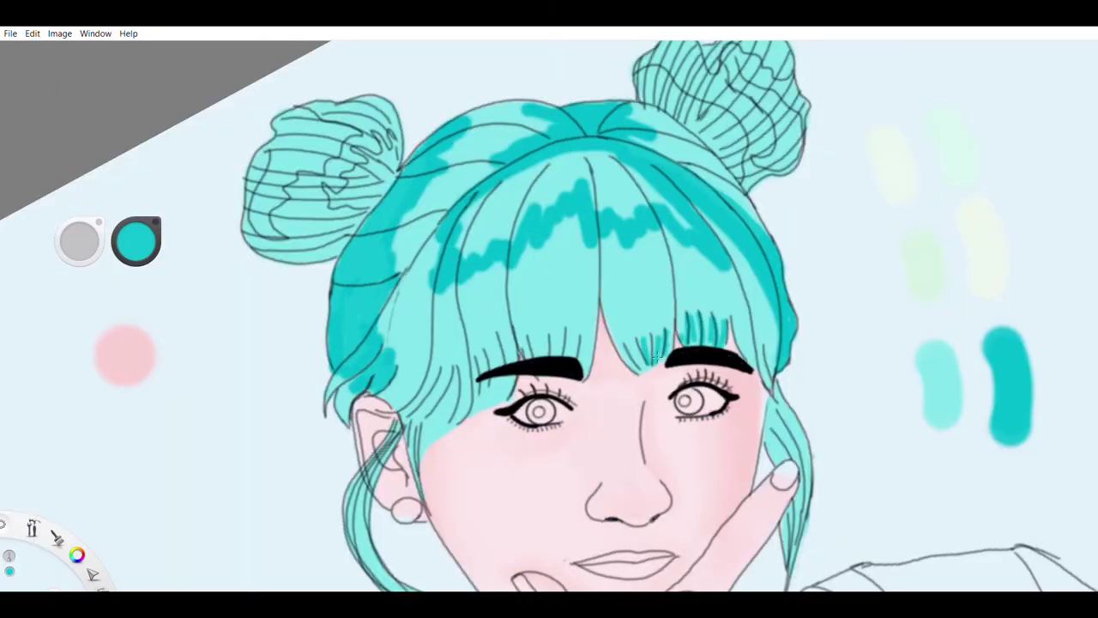
{"action": "left_click_drag", "start_coordinate": [516, 353], "coordinate": [405, 381]}
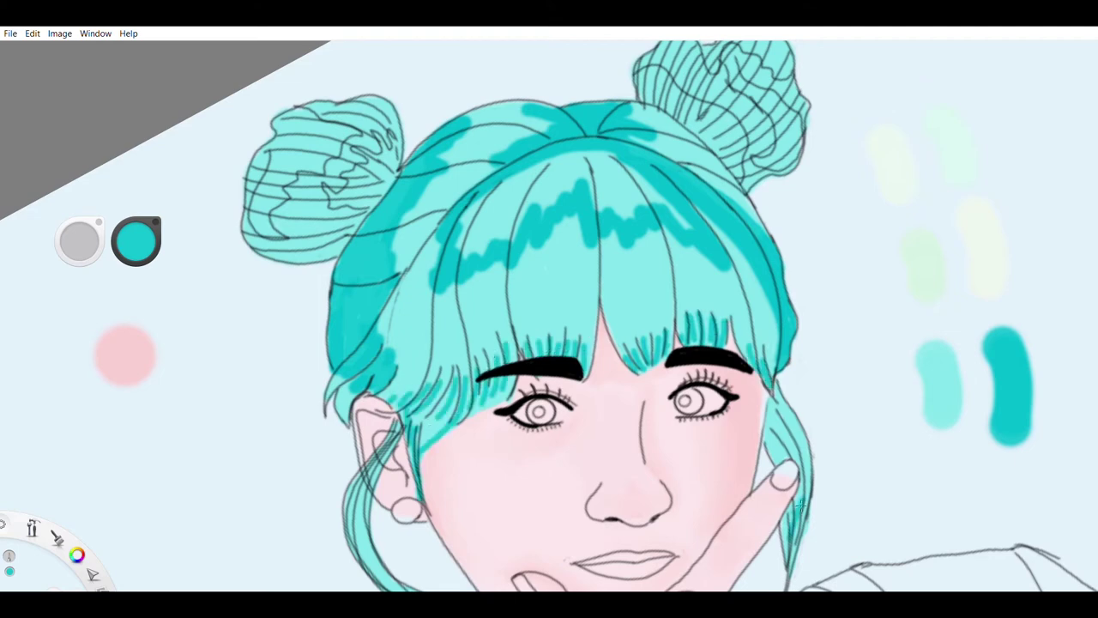
Step: Paint dark teal shading on the loose strands beside the fingertip and between the lines of the right bun
{"action": "mouse_move", "coordinate": [772, 440]}
{"action": "left_mouse_down"}
{"action": "mouse_move", "coordinate": [652, 403]}
{"action": "mouse_move", "coordinate": [601, 369]}
{"action": "mouse_move", "coordinate": [639, 476]}
{"action": "mouse_move", "coordinate": [626, 348]}
{"action": "mouse_move", "coordinate": [412, 230]}
{"action": "left_mouse_up"}
{"action": "mouse_move", "coordinate": [463, 317]}
{"action": "left_mouse_down"}
{"action": "mouse_move", "coordinate": [605, 202]}
{"action": "mouse_move", "coordinate": [759, 326]}
{"action": "mouse_move", "coordinate": [678, 221]}
{"action": "left_mouse_up"}
{"action": "mouse_move", "coordinate": [592, 232]}
{"action": "left_mouse_down"}
{"action": "mouse_move", "coordinate": [669, 146]}
{"action": "mouse_move", "coordinate": [751, 214]}
{"action": "mouse_move", "coordinate": [755, 248]}
{"action": "left_mouse_up"}
{"action": "mouse_move", "coordinate": [686, 291]}
{"action": "left_mouse_down"}
{"action": "mouse_move", "coordinate": [755, 359]}
{"action": "mouse_move", "coordinate": [721, 429]}
{"action": "left_mouse_up"}
{"action": "left_click_drag", "start_coordinate": [635, 421], "coordinate": [421, 232]}
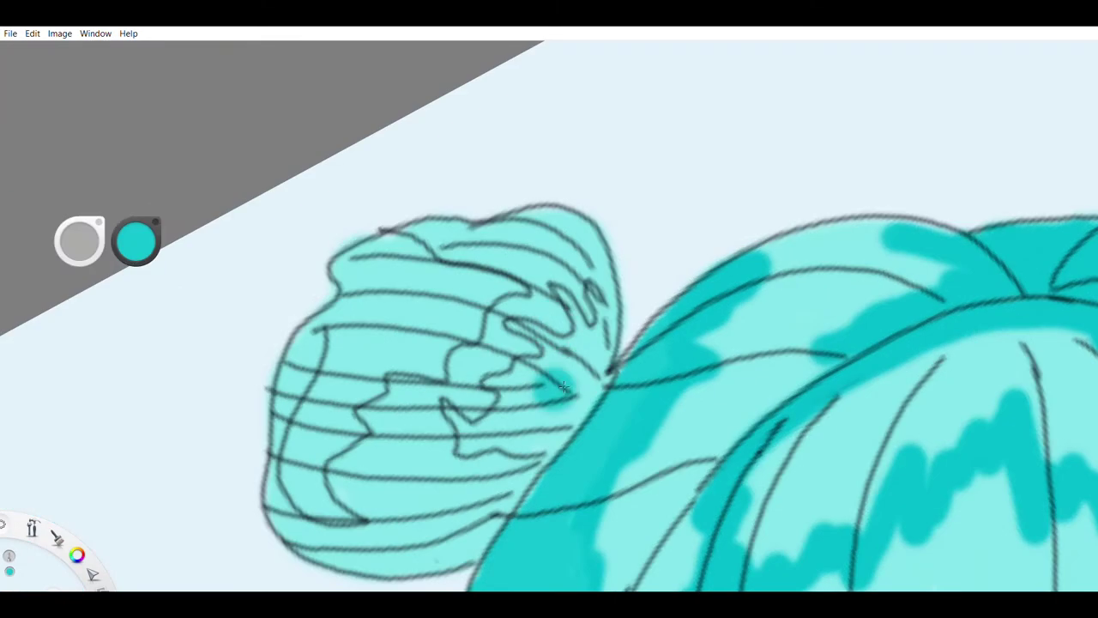
Step: Paint dark teal shading inside the left bun, around its base and along its outer edge
{"action": "mouse_move", "coordinate": [532, 446]}
{"action": "left_mouse_down"}
{"action": "mouse_move", "coordinate": [607, 327]}
{"action": "mouse_move", "coordinate": [506, 377]}
{"action": "mouse_move", "coordinate": [540, 378]}
{"action": "left_mouse_up"}
{"action": "mouse_move", "coordinate": [386, 244]}
{"action": "left_mouse_down"}
{"action": "mouse_move", "coordinate": [481, 344]}
{"action": "mouse_move", "coordinate": [315, 403]}
{"action": "mouse_move", "coordinate": [377, 242]}
{"action": "left_mouse_up"}
{"action": "left_click_drag", "start_coordinate": [347, 360], "coordinate": [296, 494]}
{"action": "left_click_drag", "start_coordinate": [390, 356], "coordinate": [489, 274]}
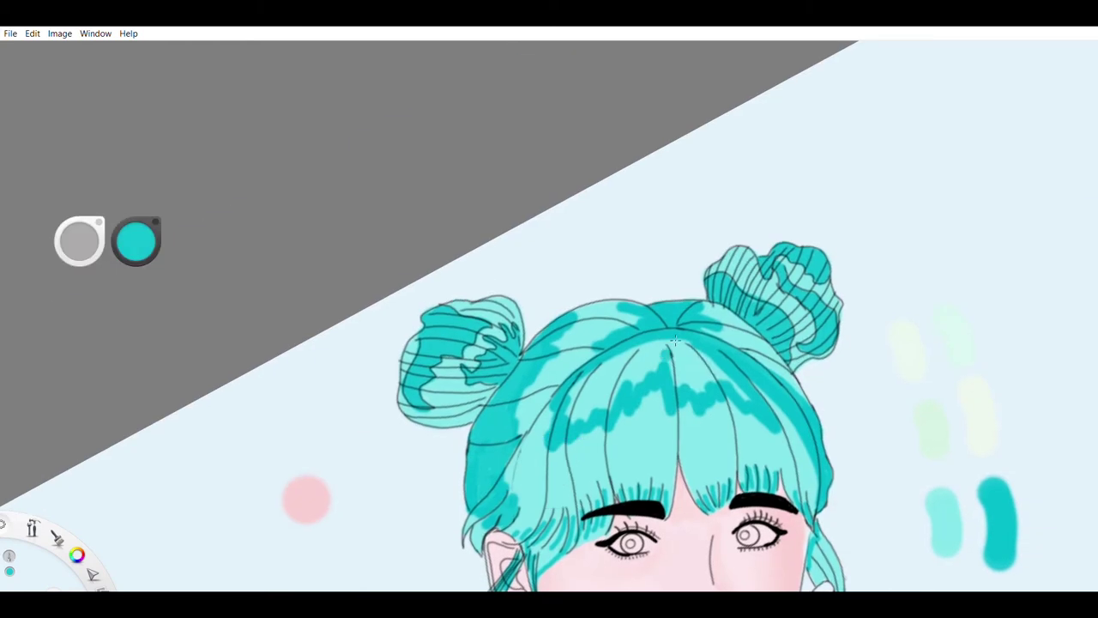
Step: Fill the upper fringe between the crown line and the jagged shadow band with dark teal
{"action": "scroll", "coordinate": [649, 374], "scroll_direction": "down", "scroll_amount": 5}
{"action": "left_click_drag", "start_coordinate": [649, 373], "coordinate": [556, 418]}
{"action": "scroll", "coordinate": [326, 357], "scroll_direction": "up", "scroll_amount": 5}
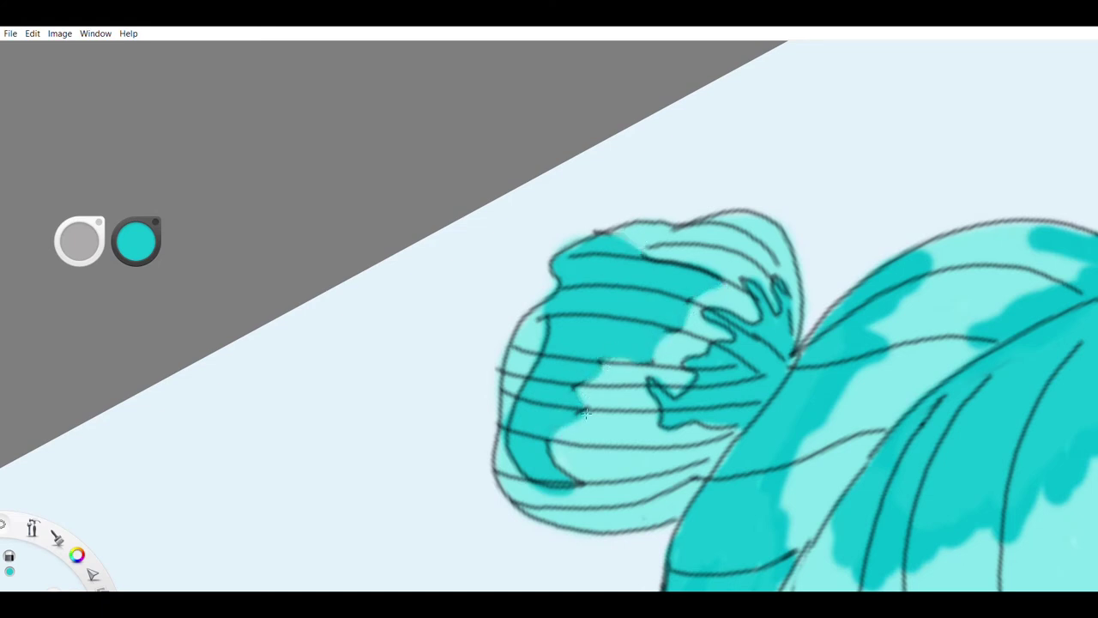
Step: Erase the shadow contour lines inside the left bun, then sample black and redraw the strand lines near its base
{"action": "mouse_move", "coordinate": [785, 287]}
{"action": "left_mouse_down"}
{"action": "mouse_move", "coordinate": [745, 313]}
{"action": "mouse_move", "coordinate": [681, 388]}
{"action": "left_mouse_up"}
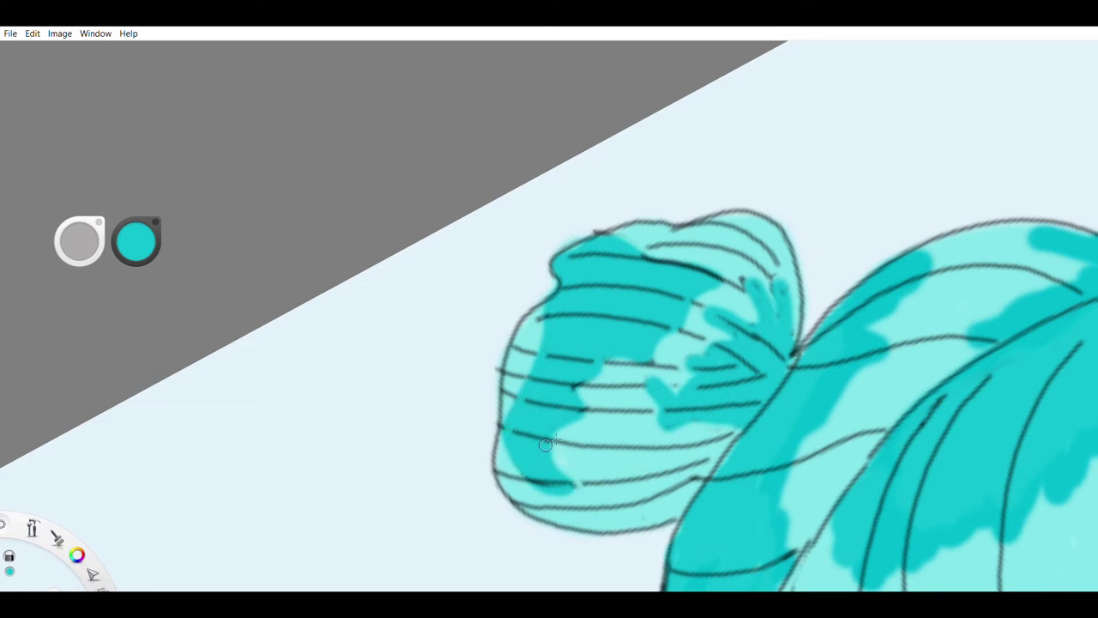
{"action": "left_click", "coordinate": [782, 250], "text": "alt"}
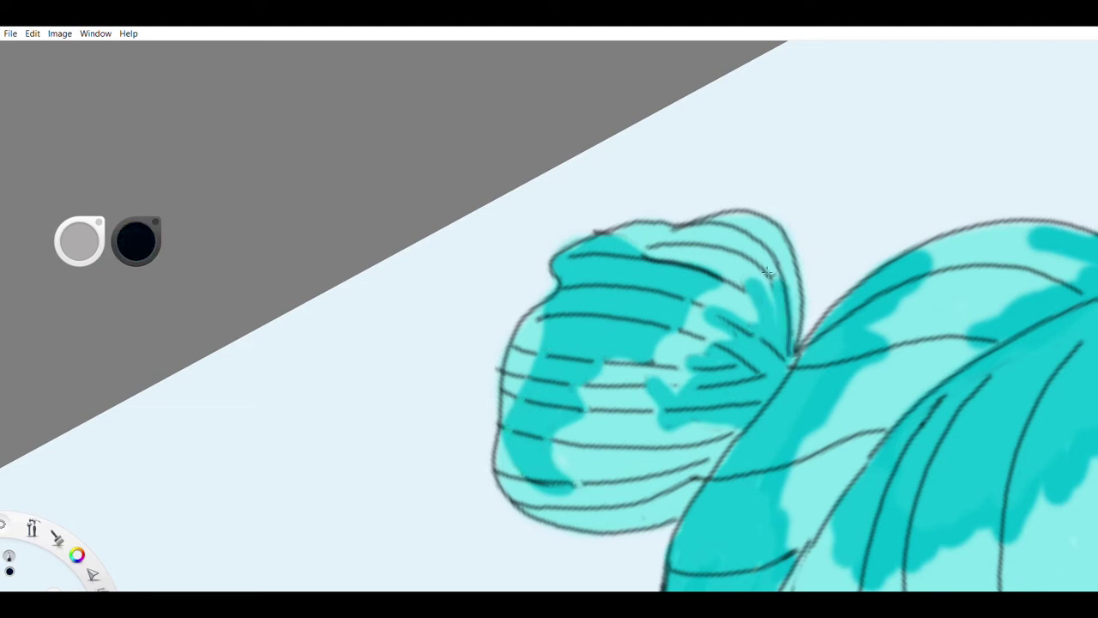
{"action": "mouse_move", "coordinate": [782, 258]}
{"action": "left_mouse_down"}
{"action": "mouse_move", "coordinate": [608, 300]}
{"action": "mouse_move", "coordinate": [622, 352]}
{"action": "mouse_move", "coordinate": [13, 277]}
{"action": "left_mouse_up"}
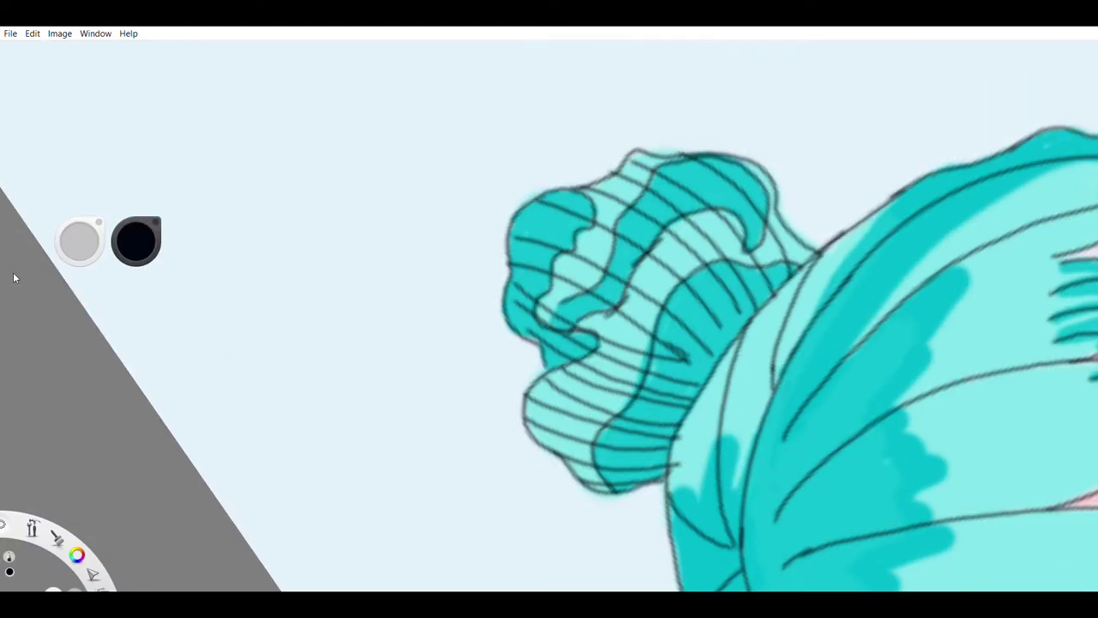
Step: Erase the shadow contour lines that cross the strands of the right bun
{"action": "mouse_move", "coordinate": [558, 266]}
{"action": "left_mouse_down"}
{"action": "mouse_move", "coordinate": [592, 361]}
{"action": "mouse_move", "coordinate": [678, 172]}
{"action": "mouse_move", "coordinate": [652, 248]}
{"action": "mouse_move", "coordinate": [783, 257]}
{"action": "mouse_move", "coordinate": [618, 412]}
{"action": "mouse_move", "coordinate": [594, 489]}
{"action": "left_mouse_up"}
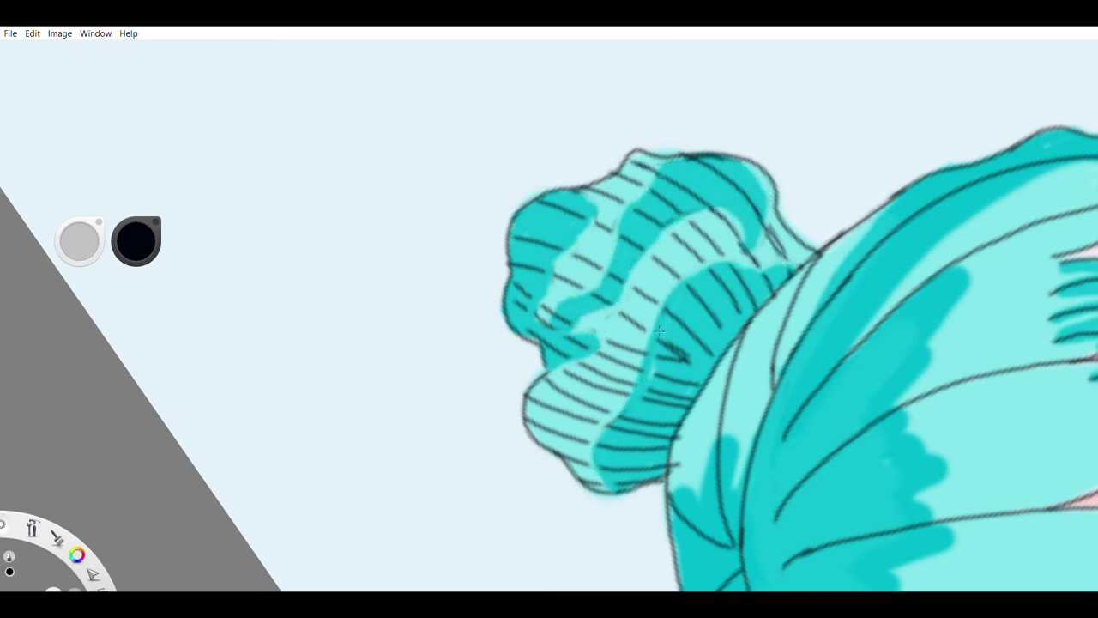
{"action": "left_click", "coordinate": [75, 234]}
{"action": "mouse_move", "coordinate": [638, 336]}
{"action": "left_mouse_down"}
{"action": "mouse_move", "coordinate": [637, 386]}
{"action": "mouse_move", "coordinate": [599, 406]}
{"action": "left_mouse_up"}
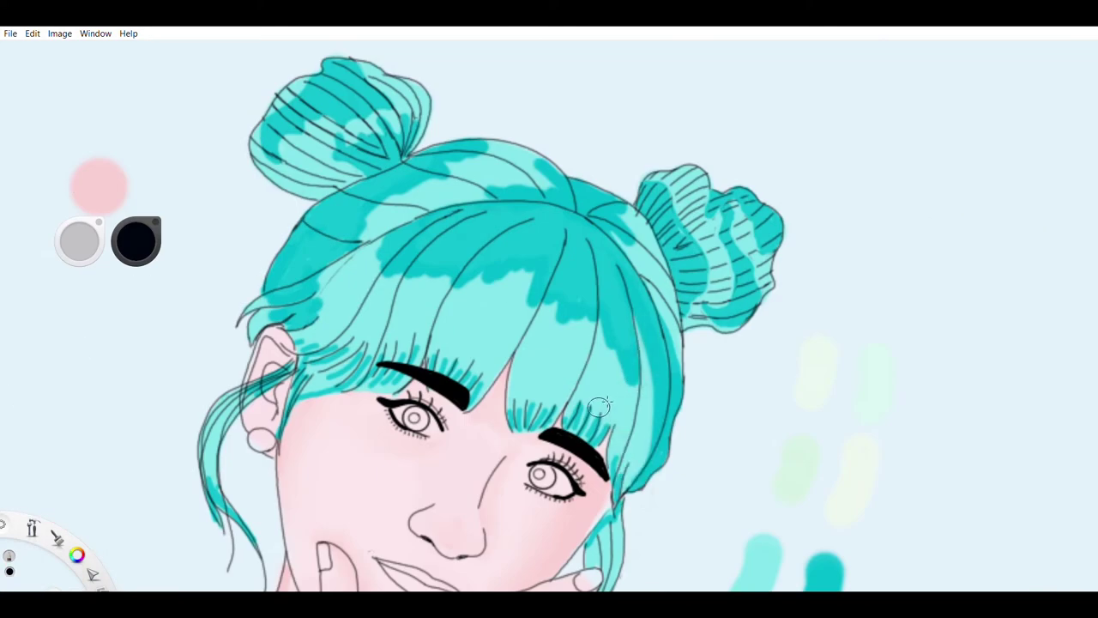
Step: Blend the dark teal shading into the light turquoise across the fringe, the loose strands and the hair beside the ear
{"action": "mouse_move", "coordinate": [643, 319]}
{"action": "left_mouse_down"}
{"action": "mouse_move", "coordinate": [632, 455]}
{"action": "mouse_move", "coordinate": [515, 403]}
{"action": "left_mouse_up"}
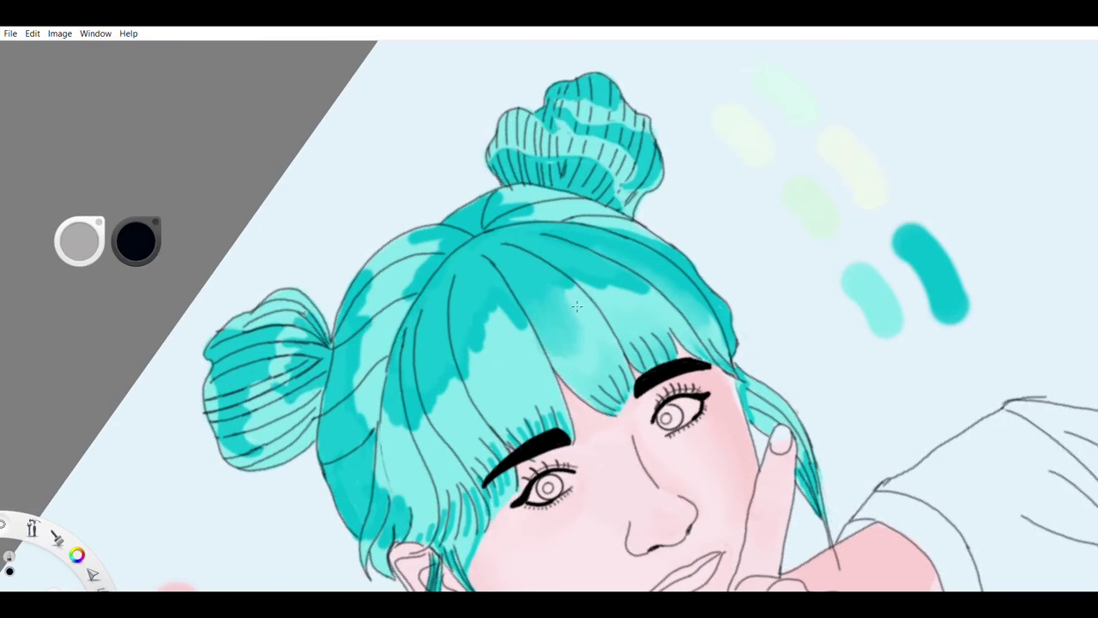
{"action": "mouse_move", "coordinate": [583, 331]}
{"action": "left_mouse_down"}
{"action": "mouse_move", "coordinate": [627, 268]}
{"action": "mouse_move", "coordinate": [442, 429]}
{"action": "mouse_move", "coordinate": [423, 465]}
{"action": "mouse_move", "coordinate": [424, 532]}
{"action": "mouse_move", "coordinate": [500, 473]}
{"action": "left_mouse_up"}
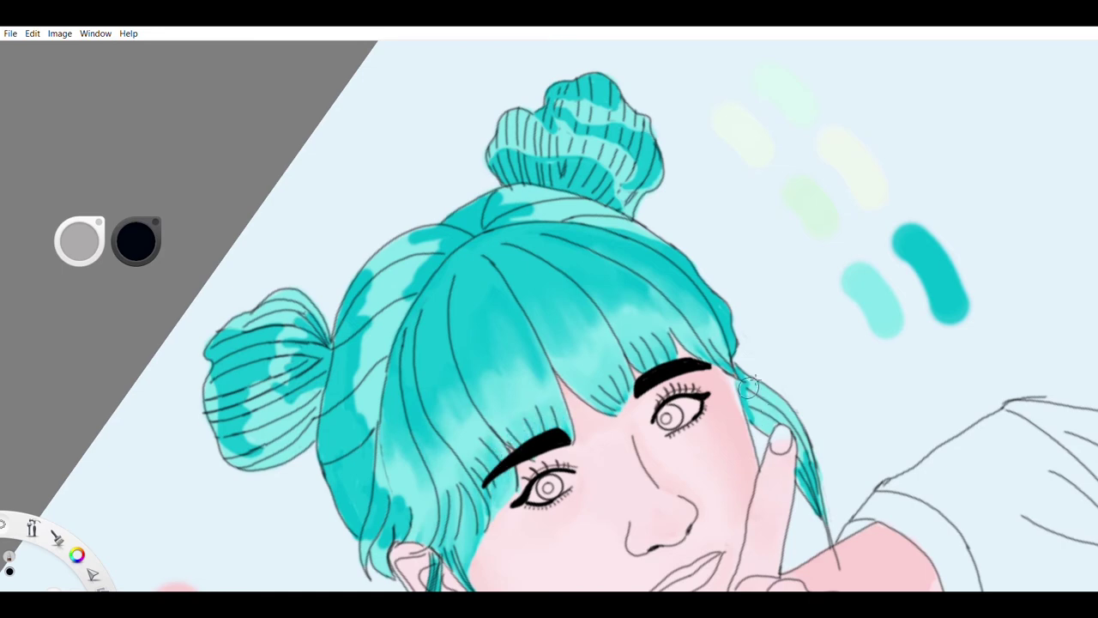
{"action": "left_click_drag", "start_coordinate": [749, 388], "coordinate": [798, 460]}
{"action": "left_click_drag", "start_coordinate": [507, 412], "coordinate": [564, 522]}
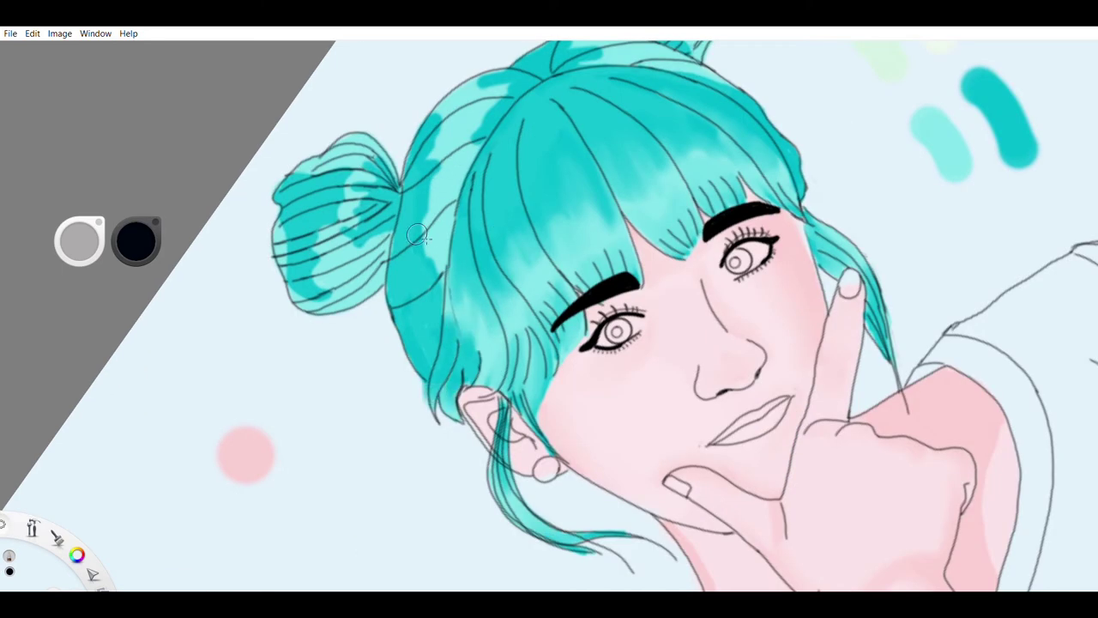
Step: Blend the dark and light turquoise areas on the crown and the side hair behind the fringe
{"action": "mouse_move", "coordinate": [438, 249]}
{"action": "left_mouse_down"}
{"action": "mouse_move", "coordinate": [458, 151]}
{"action": "mouse_move", "coordinate": [447, 323]}
{"action": "left_mouse_up"}
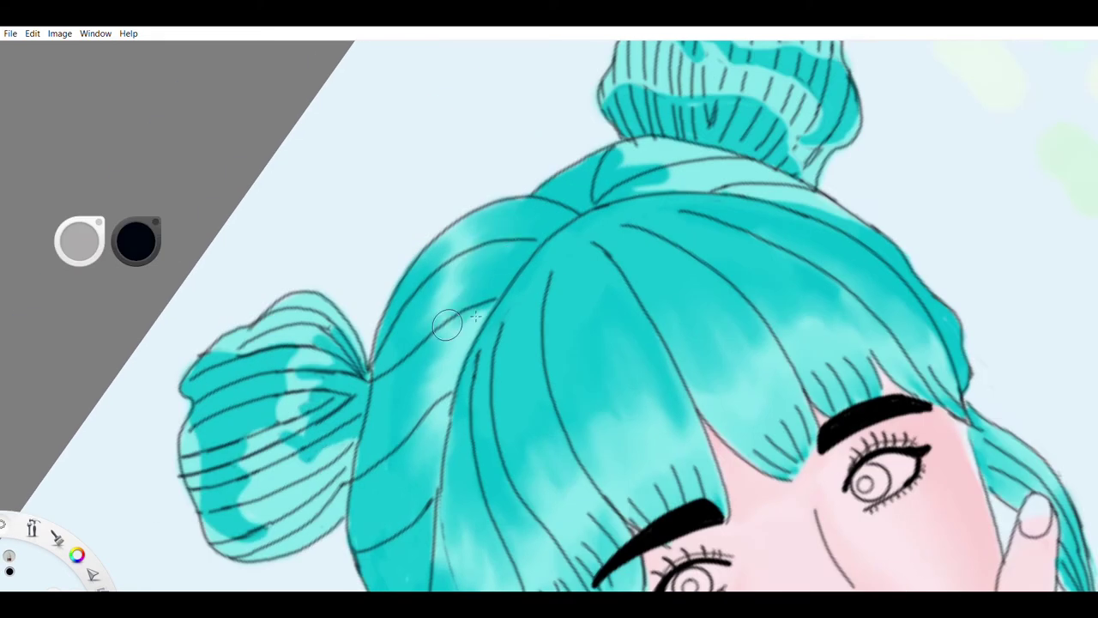
{"action": "left_click_drag", "start_coordinate": [663, 219], "coordinate": [946, 467]}
{"action": "mouse_move", "coordinate": [514, 202]}
{"action": "left_mouse_down"}
{"action": "mouse_move", "coordinate": [600, 232]}
{"action": "mouse_move", "coordinate": [501, 194]}
{"action": "mouse_move", "coordinate": [478, 197]}
{"action": "mouse_move", "coordinate": [588, 110]}
{"action": "mouse_move", "coordinate": [539, 417]}
{"action": "mouse_move", "coordinate": [444, 367]}
{"action": "mouse_move", "coordinate": [468, 493]}
{"action": "left_mouse_up"}
Step: Sample the light turquoise and blend the shading softly across both hair buns
{"action": "left_click", "coordinate": [867, 219], "text": "alt"}
{"action": "mouse_move", "coordinate": [464, 364]}
{"action": "left_mouse_down"}
{"action": "mouse_move", "coordinate": [455, 451]}
{"action": "mouse_move", "coordinate": [507, 485]}
{"action": "left_mouse_up"}
{"action": "left_click_drag", "start_coordinate": [480, 343], "coordinate": [437, 468]}
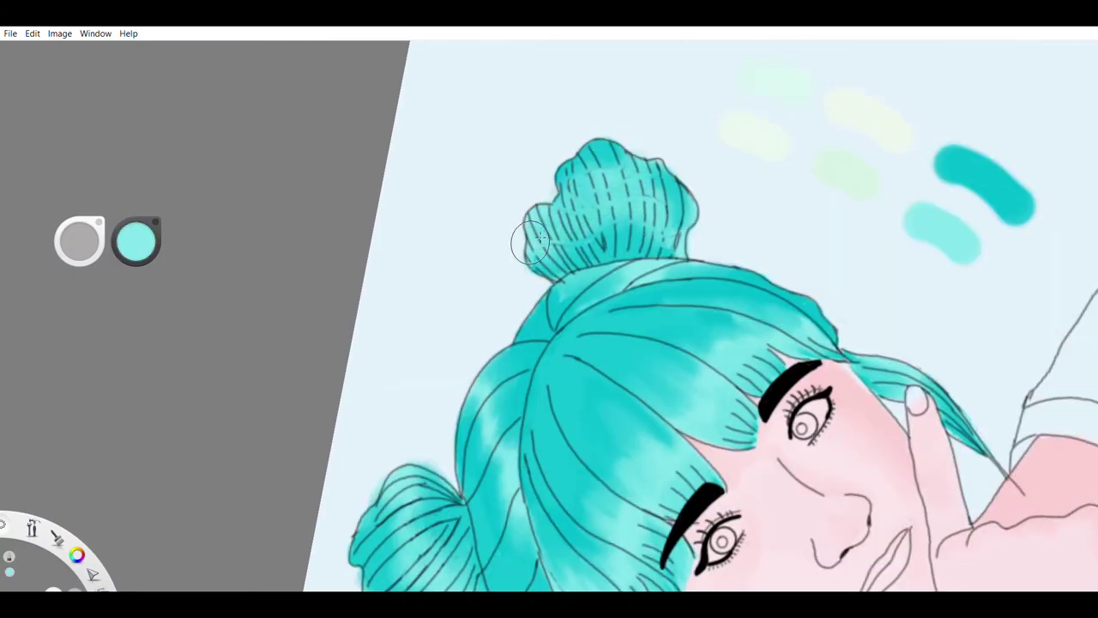
{"action": "left_click_drag", "start_coordinate": [652, 232], "coordinate": [605, 193]}
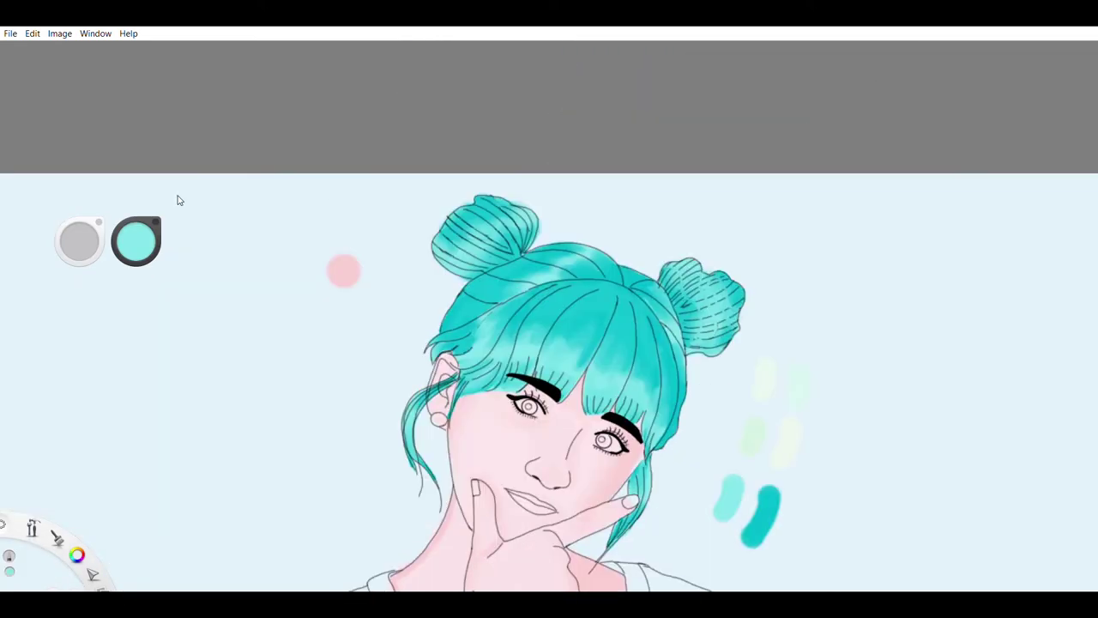
{"action": "left_click_drag", "start_coordinate": [645, 385], "coordinate": [467, 333]}
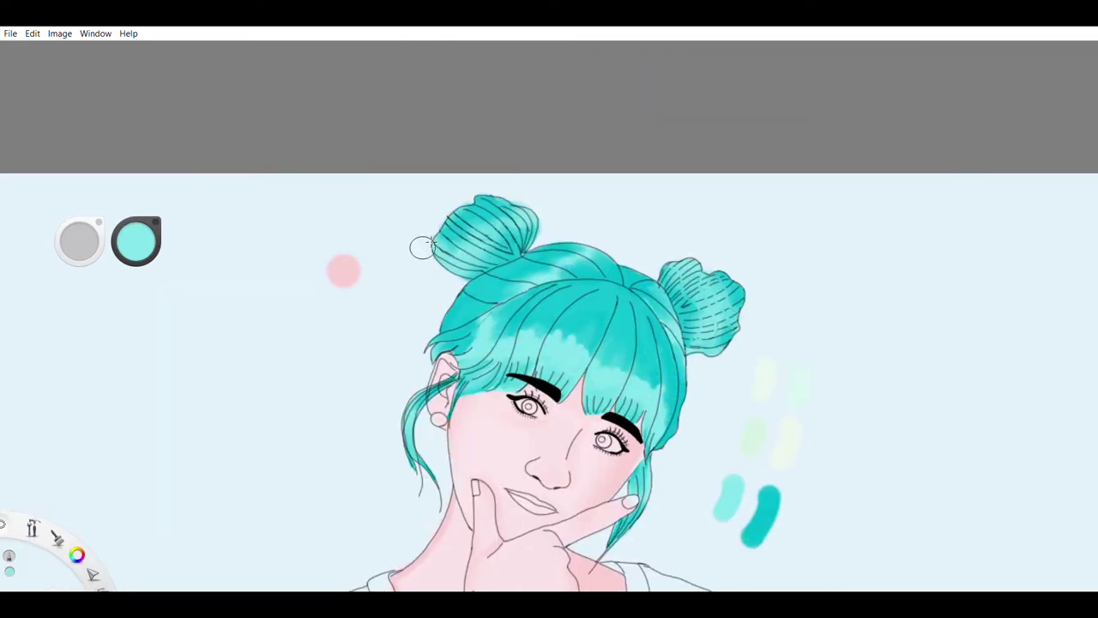
{"action": "key", "text": "ctrl+z"}
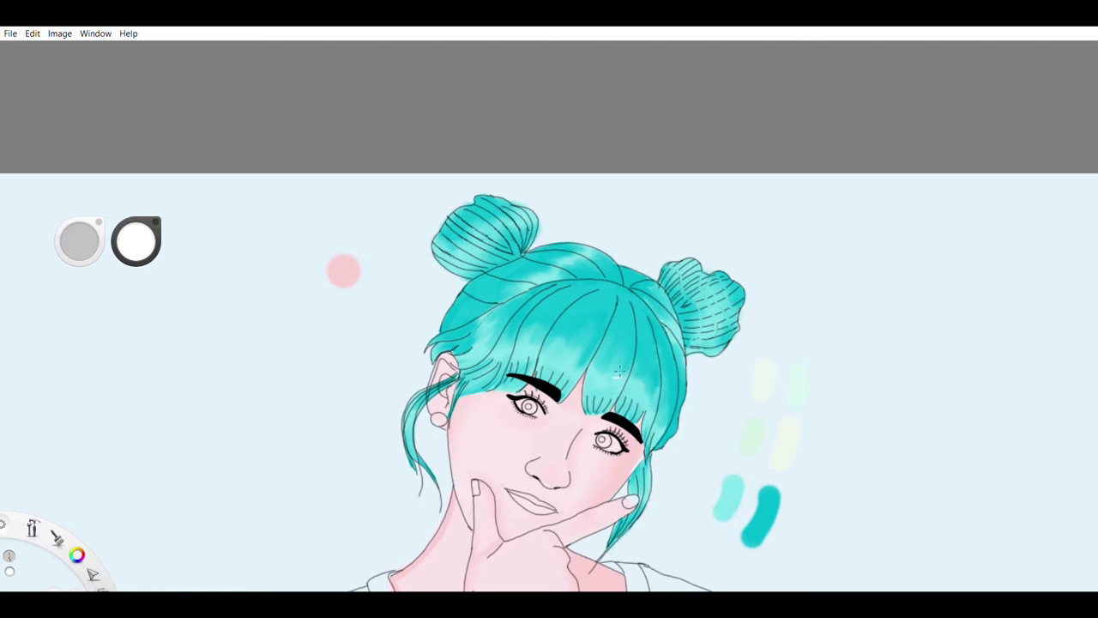
{"action": "left_click_drag", "start_coordinate": [619, 371], "coordinate": [629, 289]}
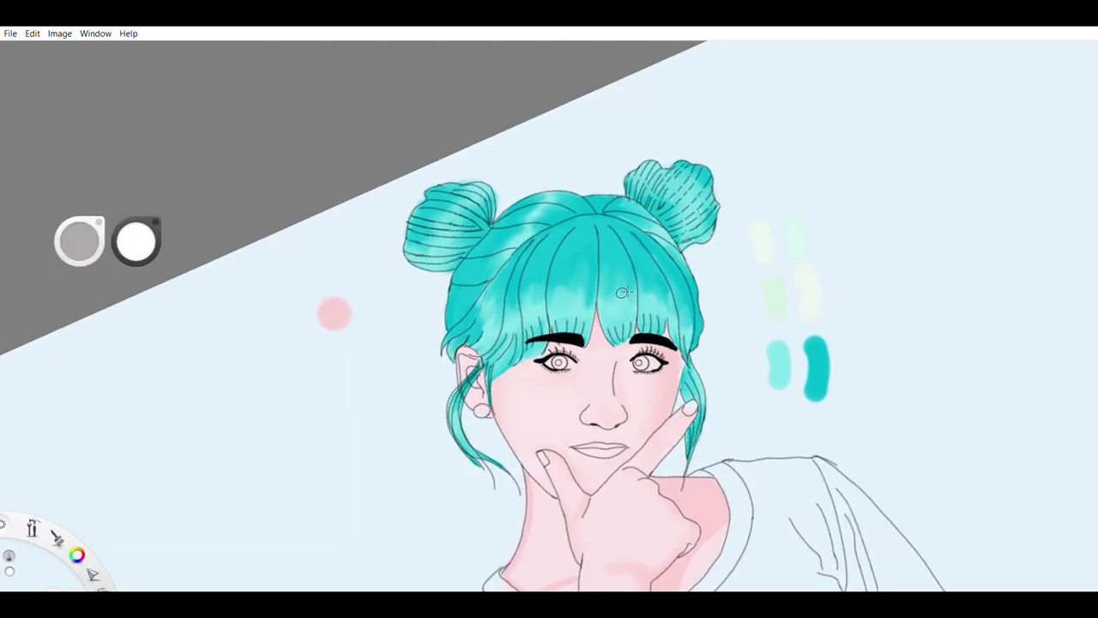
{"action": "left_click_drag", "start_coordinate": [657, 230], "coordinate": [956, 241]}
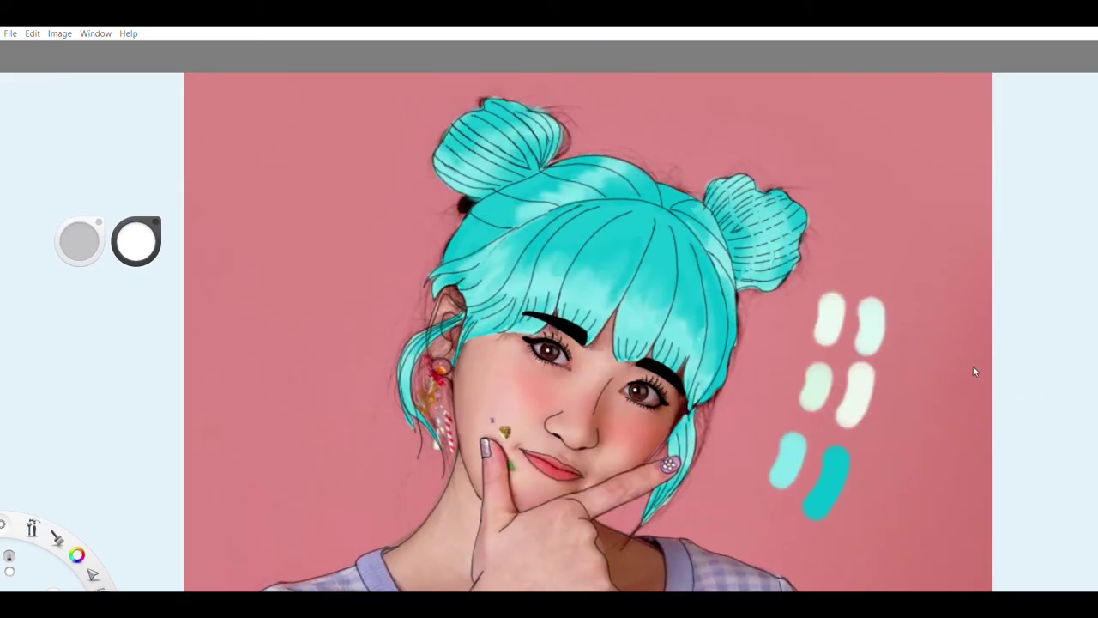
{"action": "key", "text": "ctrl+z"}
{"action": "key", "text": "ctrl+z"}
{"action": "key", "text": "ctrl+z"}
{"action": "key", "text": "ctrl+z"}
{"action": "key", "text": "ctrl+z"}
{"action": "key", "text": "ctrl+z"}
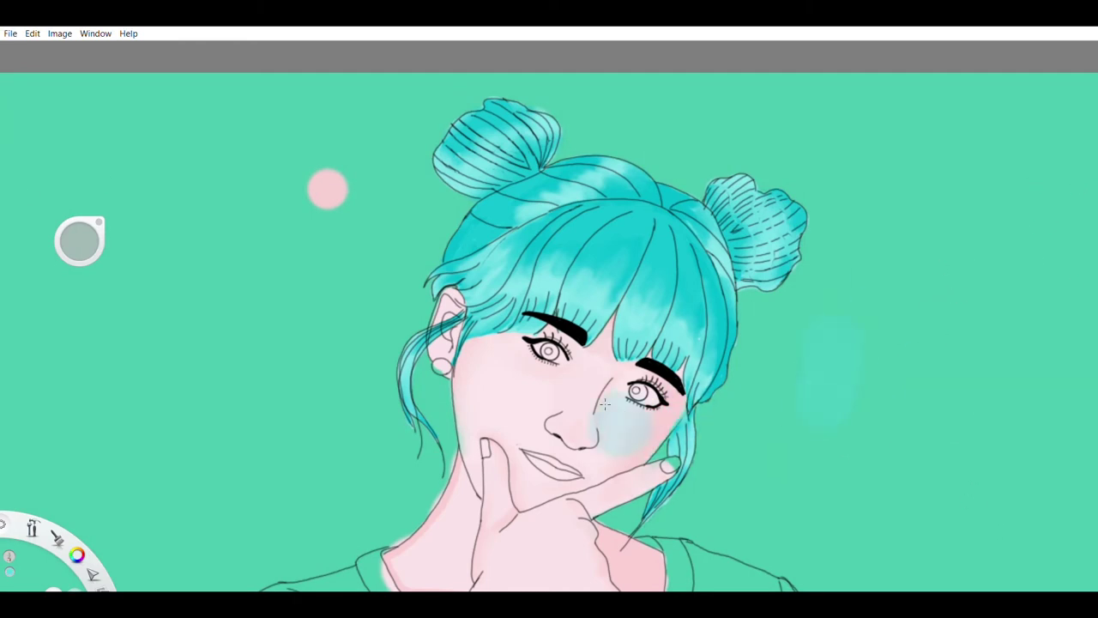
{"action": "left_click_drag", "start_coordinate": [592, 419], "coordinate": [614, 424]}
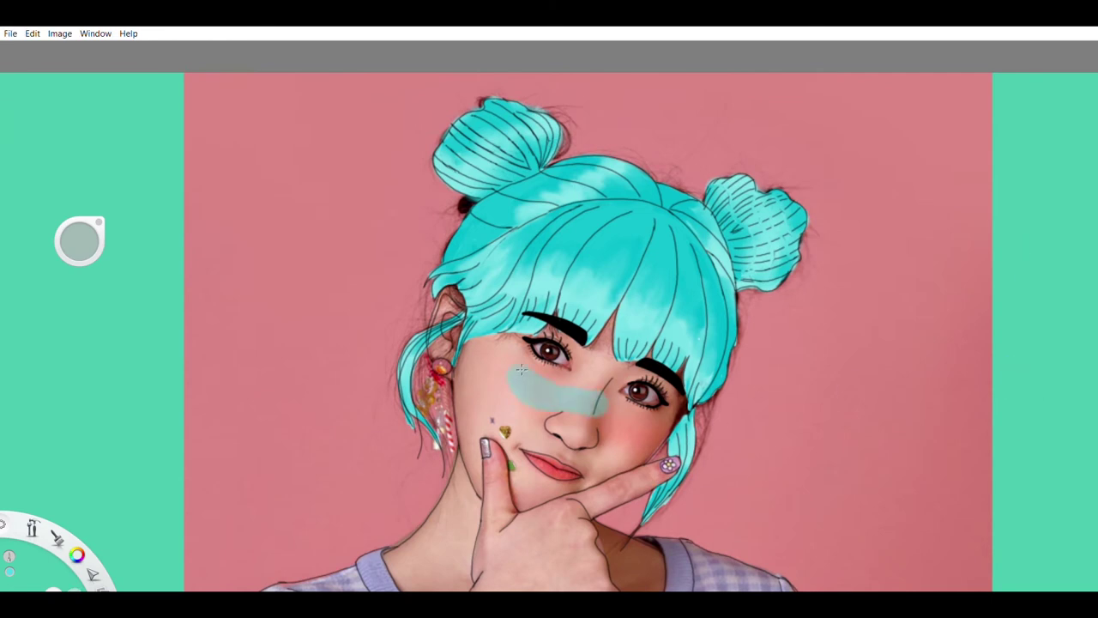
{"action": "left_click_drag", "start_coordinate": [521, 369], "coordinate": [652, 433]}
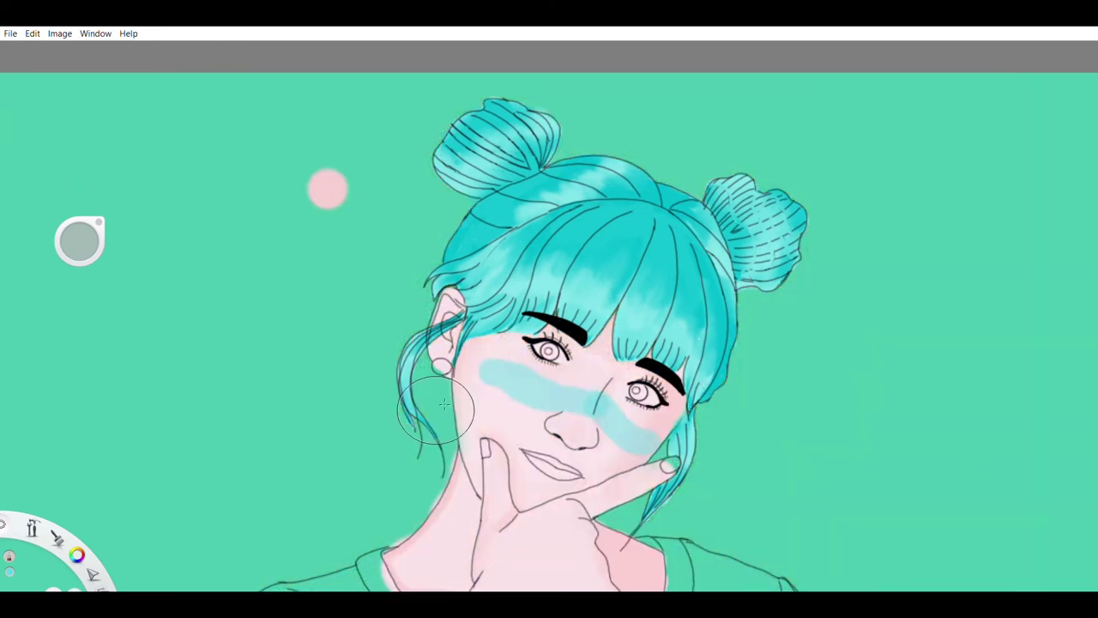
{"action": "mouse_move", "coordinate": [444, 403]}
{"action": "left_mouse_down"}
{"action": "mouse_move", "coordinate": [599, 388]}
{"action": "mouse_move", "coordinate": [506, 363]}
{"action": "left_mouse_up"}
{"action": "mouse_move", "coordinate": [440, 347]}
{"action": "left_mouse_down"}
{"action": "mouse_move", "coordinate": [601, 403]}
{"action": "mouse_move", "coordinate": [464, 403]}
{"action": "left_mouse_up"}
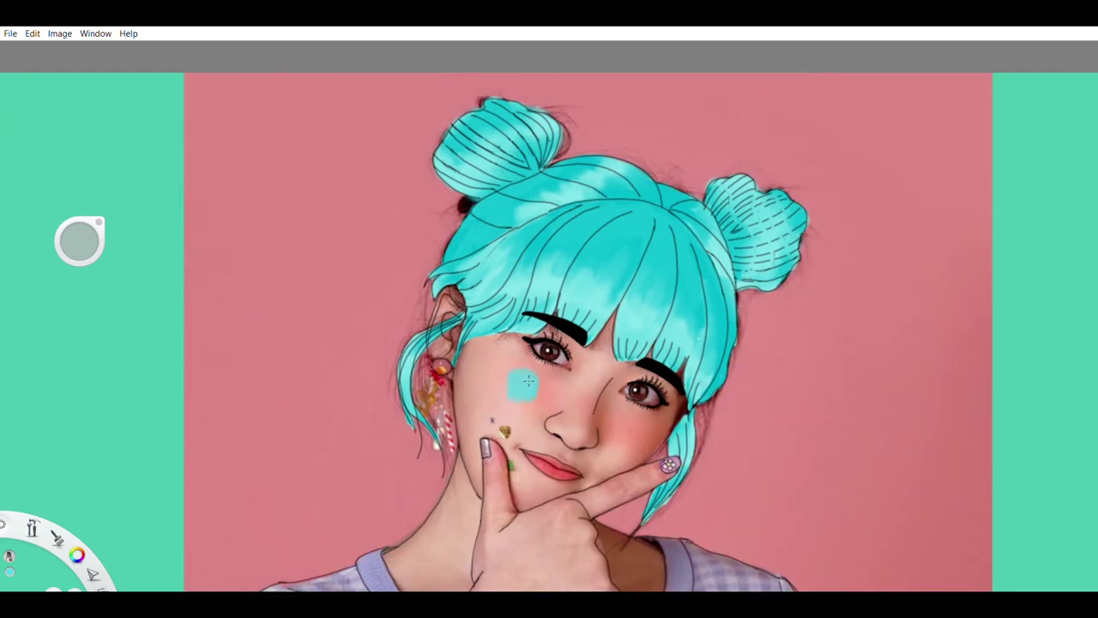
{"action": "mouse_move", "coordinate": [528, 380]}
{"action": "left_mouse_down"}
{"action": "mouse_move", "coordinate": [635, 442]}
{"action": "mouse_move", "coordinate": [627, 433]}
{"action": "left_mouse_up"}
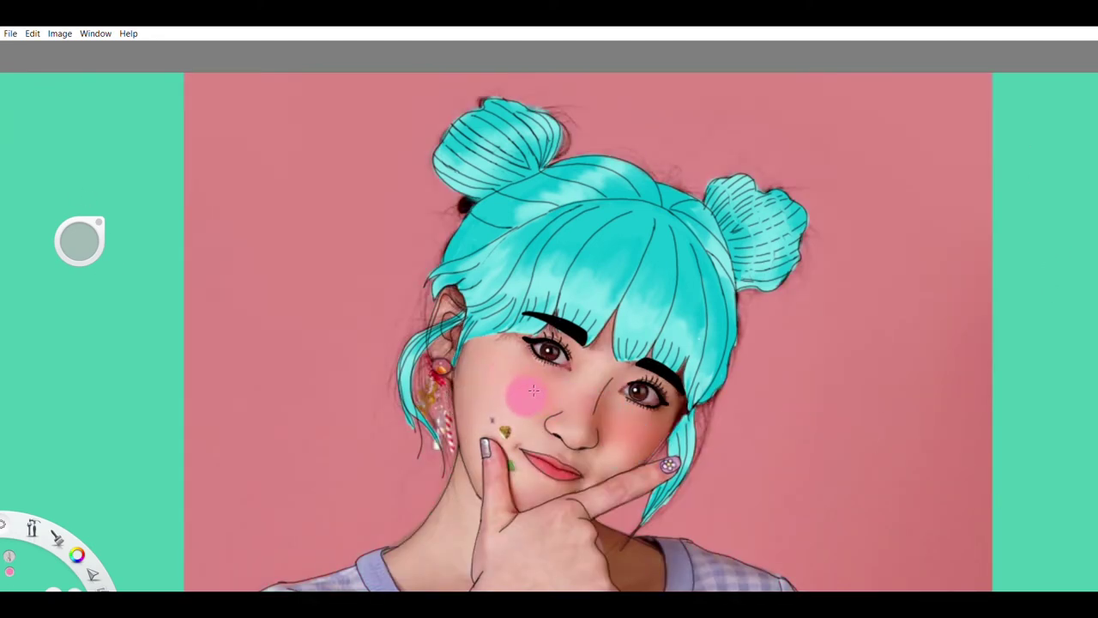
Step: Paint a pink blush band across both cheeks and the bridge of the nose and blend its edges
{"action": "mouse_move", "coordinate": [532, 390]}
{"action": "left_mouse_down"}
{"action": "mouse_move", "coordinate": [600, 403]}
{"action": "mouse_move", "coordinate": [507, 378]}
{"action": "left_mouse_up"}
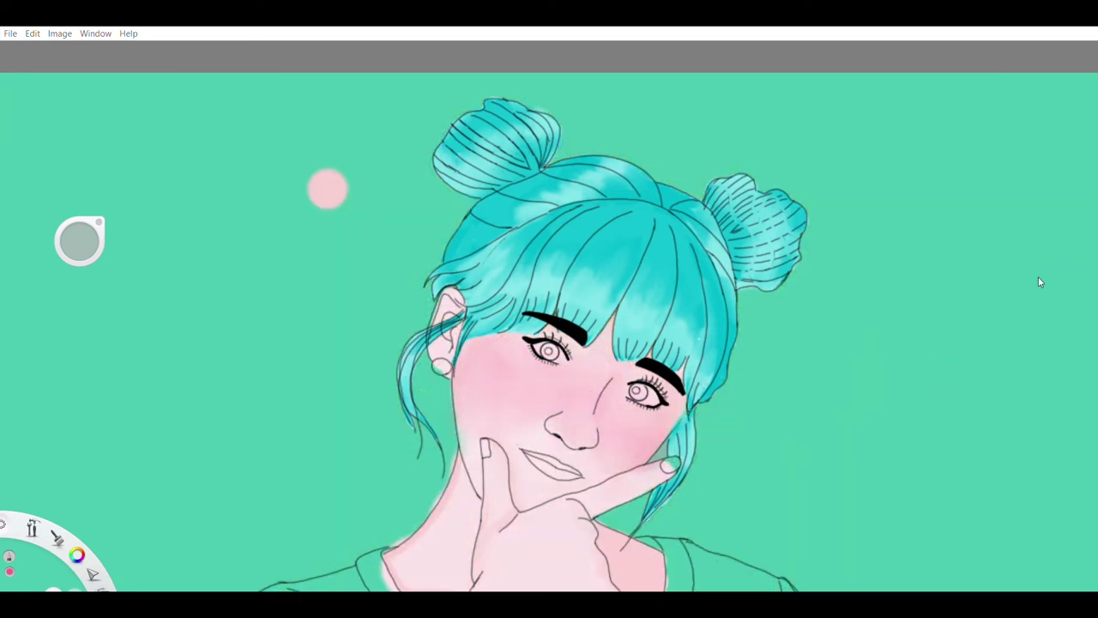
{"action": "left_click_drag", "start_coordinate": [597, 396], "coordinate": [541, 388]}
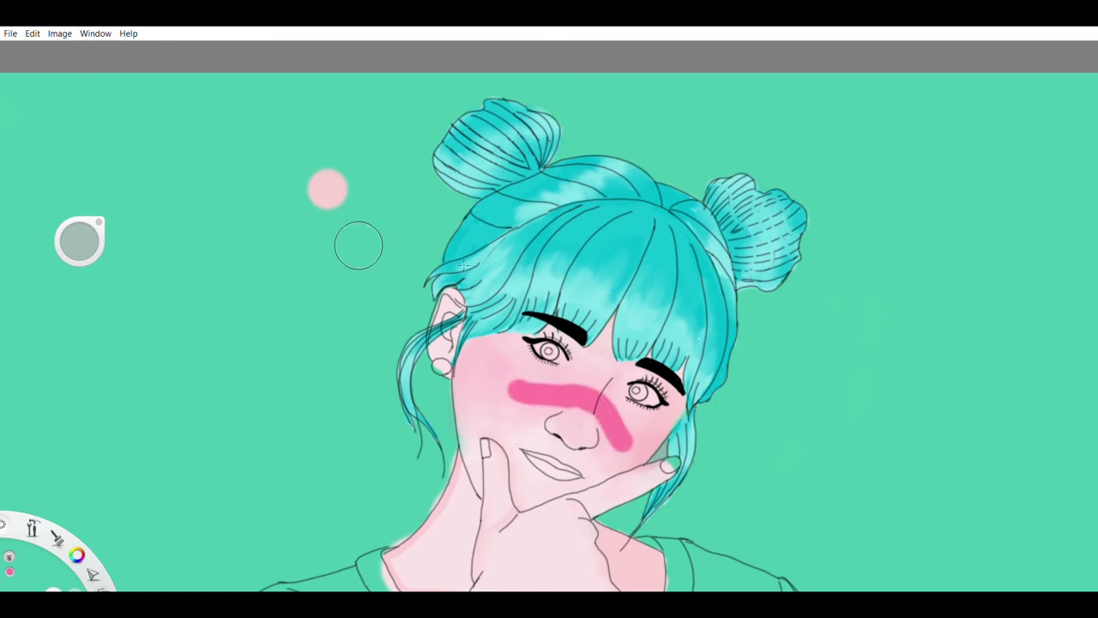
{"action": "mouse_move", "coordinate": [592, 395]}
{"action": "left_mouse_down"}
{"action": "mouse_move", "coordinate": [530, 384]}
{"action": "mouse_move", "coordinate": [635, 442]}
{"action": "left_mouse_up"}
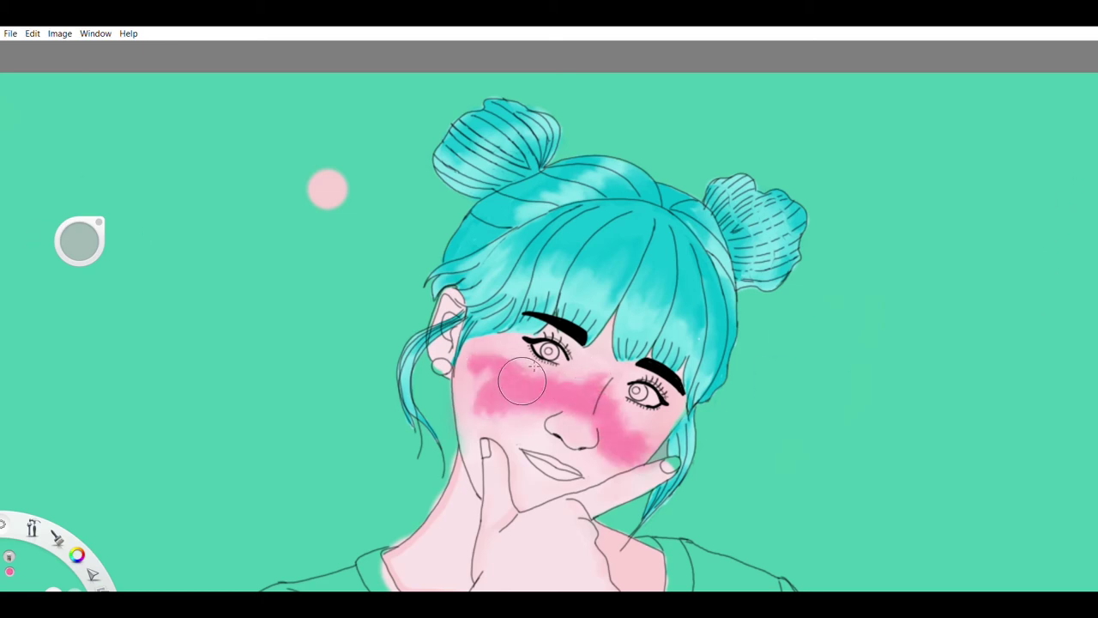
{"action": "key", "text": "ctrl+z"}
Step: Fill the index fingernail and the thumbnail with turquoise
{"action": "scroll", "coordinate": [549, 343], "scroll_direction": "up", "scroll_amount": 3}
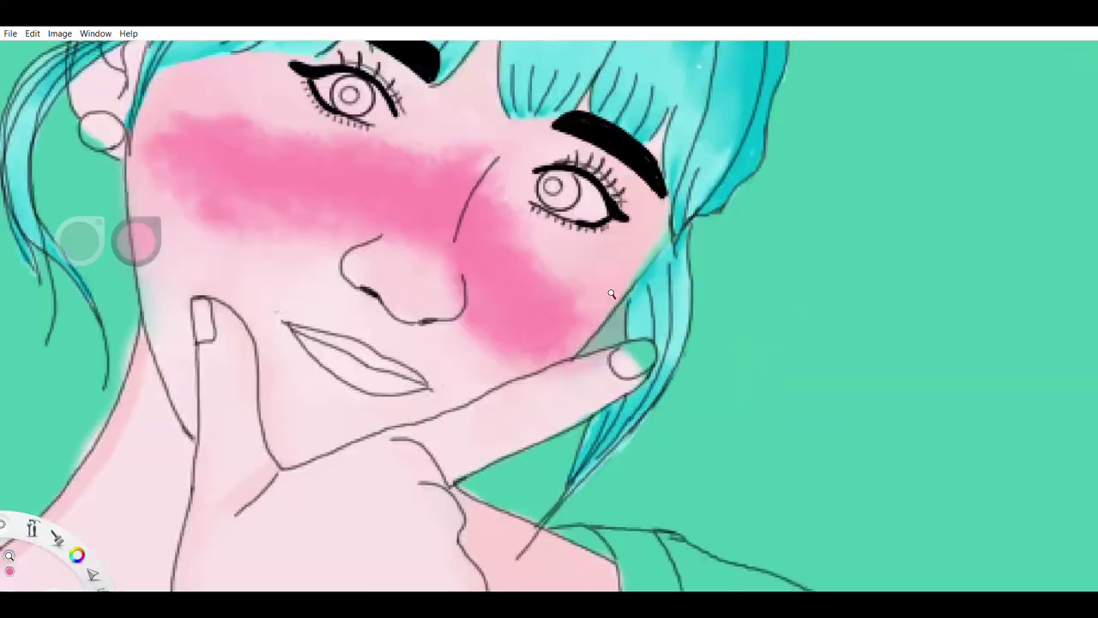
{"action": "left_click", "coordinate": [644, 438]}
{"action": "left_click_drag", "start_coordinate": [644, 439], "coordinate": [832, 461]}
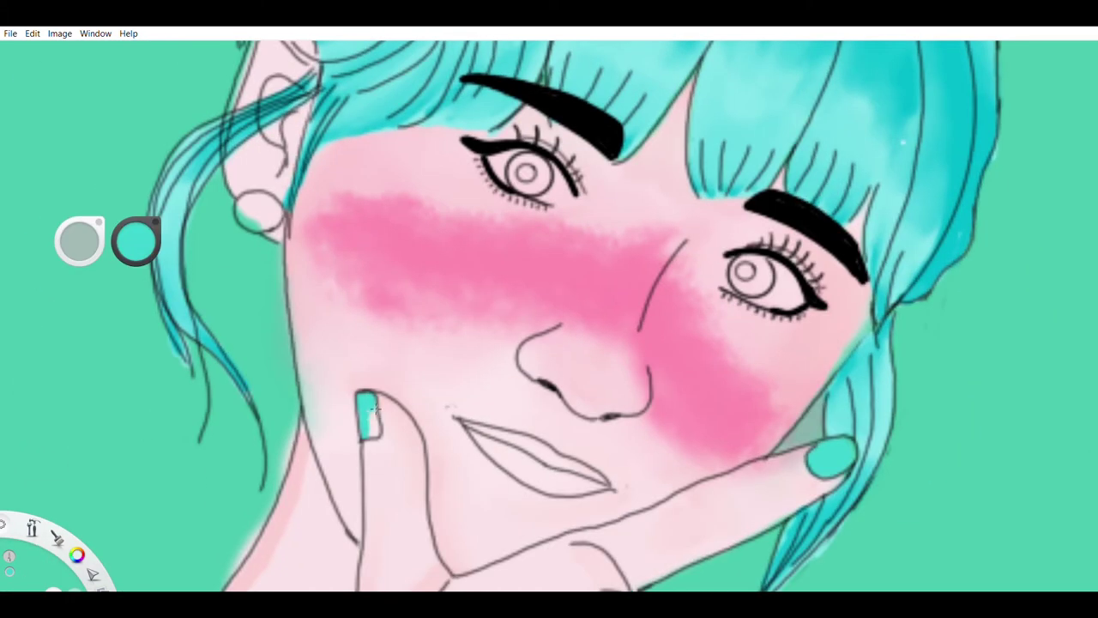
{"action": "left_click_drag", "start_coordinate": [374, 410], "coordinate": [374, 429]}
Step: Paint the whites of both eyes white
{"action": "scroll", "coordinate": [549, 309], "scroll_direction": "down", "scroll_amount": 3}
{"action": "scroll", "coordinate": [550, 308], "scroll_direction": "up", "scroll_amount": 5}
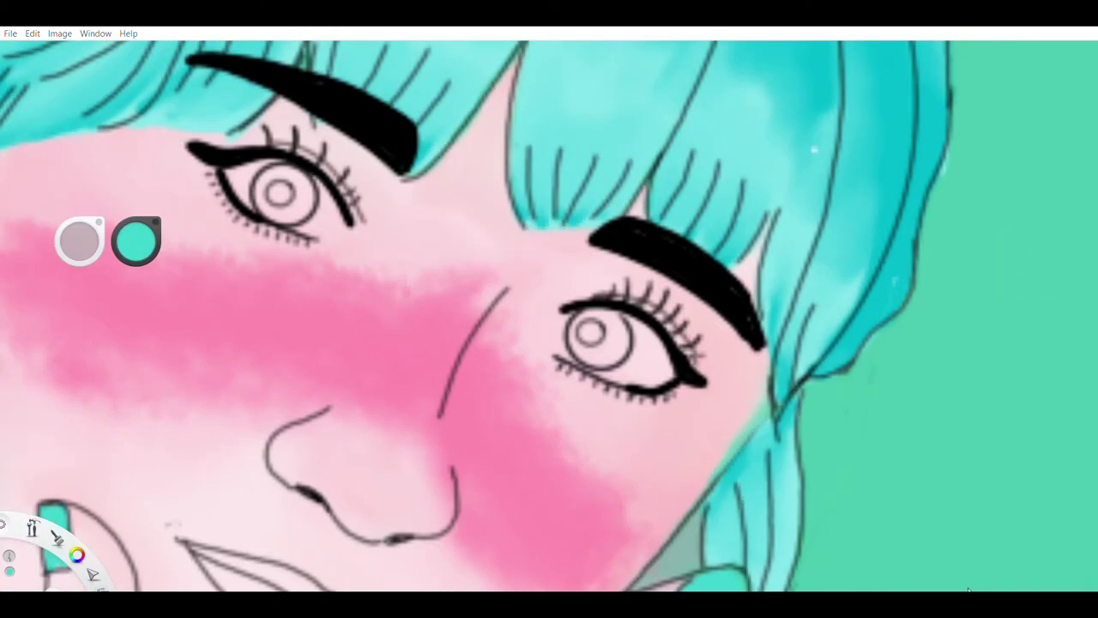
{"action": "left_click_drag", "start_coordinate": [571, 339], "coordinate": [677, 364]}
{"action": "left_click_drag", "start_coordinate": [601, 429], "coordinate": [734, 510]}
{"action": "left_click_drag", "start_coordinate": [360, 257], "coordinate": [472, 283]}
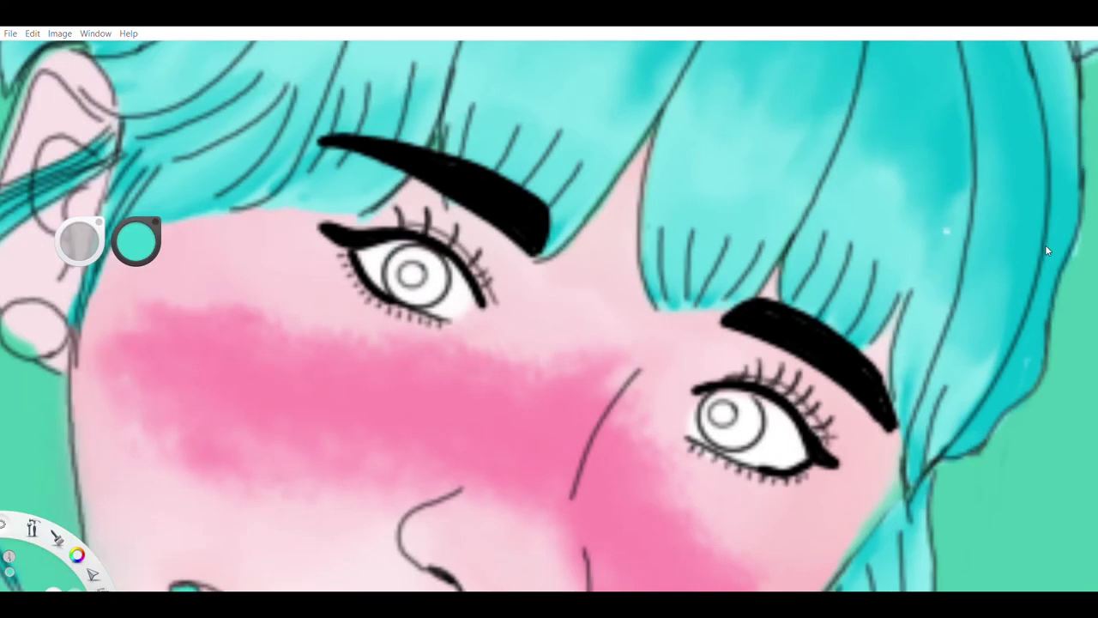
Step: Fill both irises with turquoise and both pupils with dark grey
{"action": "left_click_drag", "start_coordinate": [744, 401], "coordinate": [725, 429]}
{"action": "mouse_move", "coordinate": [403, 258]}
{"action": "left_mouse_down"}
{"action": "mouse_move", "coordinate": [429, 283]}
{"action": "mouse_move", "coordinate": [420, 296]}
{"action": "left_mouse_up"}
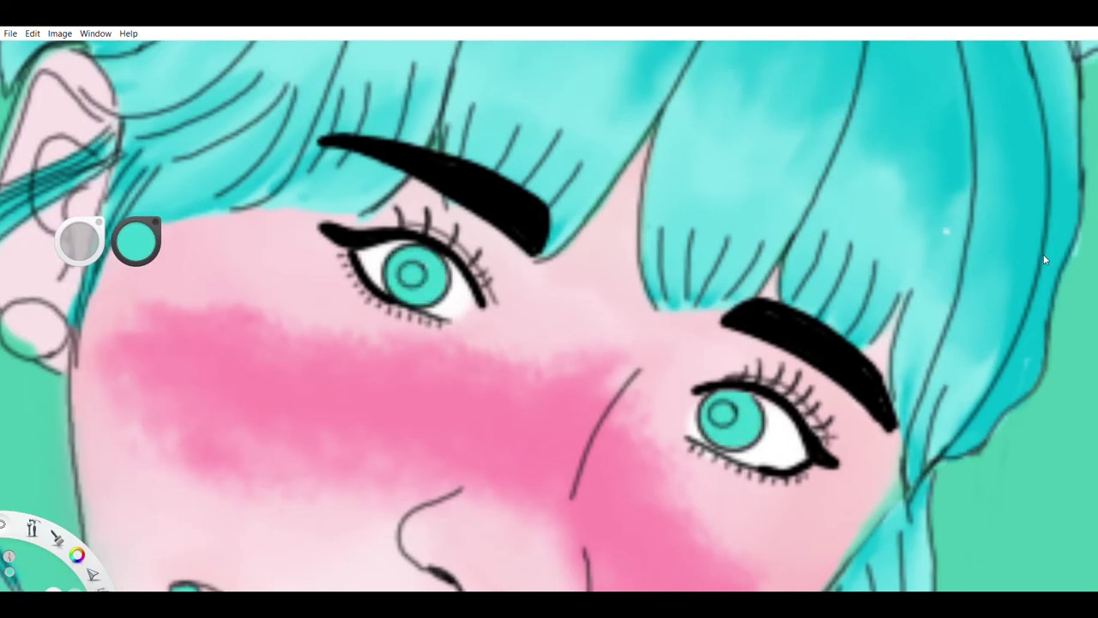
{"action": "left_click", "coordinate": [29, 139], "text": "alt"}
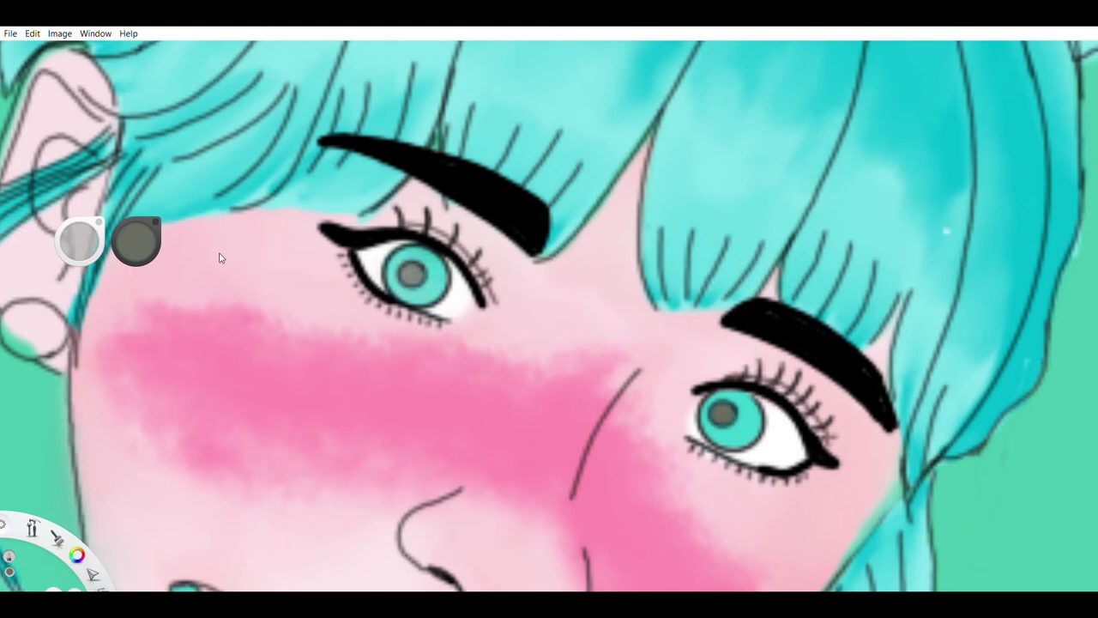
{"action": "left_click", "coordinate": [413, 271]}
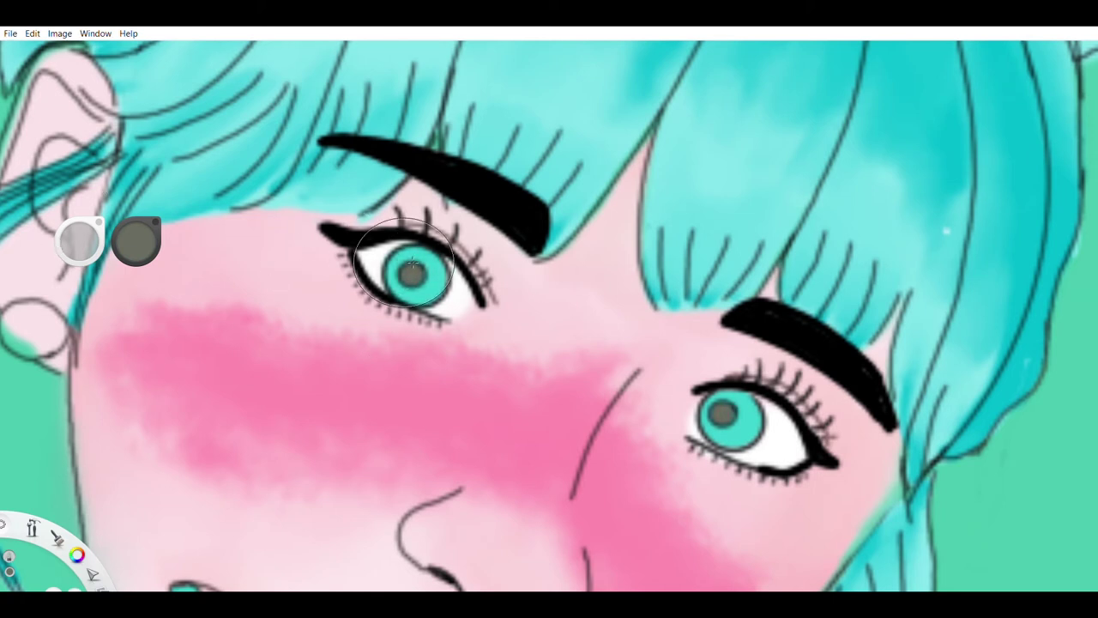
Step: Paint a yellow spot in the centre of the left eye's pupil
{"action": "scroll", "coordinate": [413, 266], "scroll_direction": "up", "scroll_amount": 5}
{"action": "left_click", "coordinate": [411, 267]}
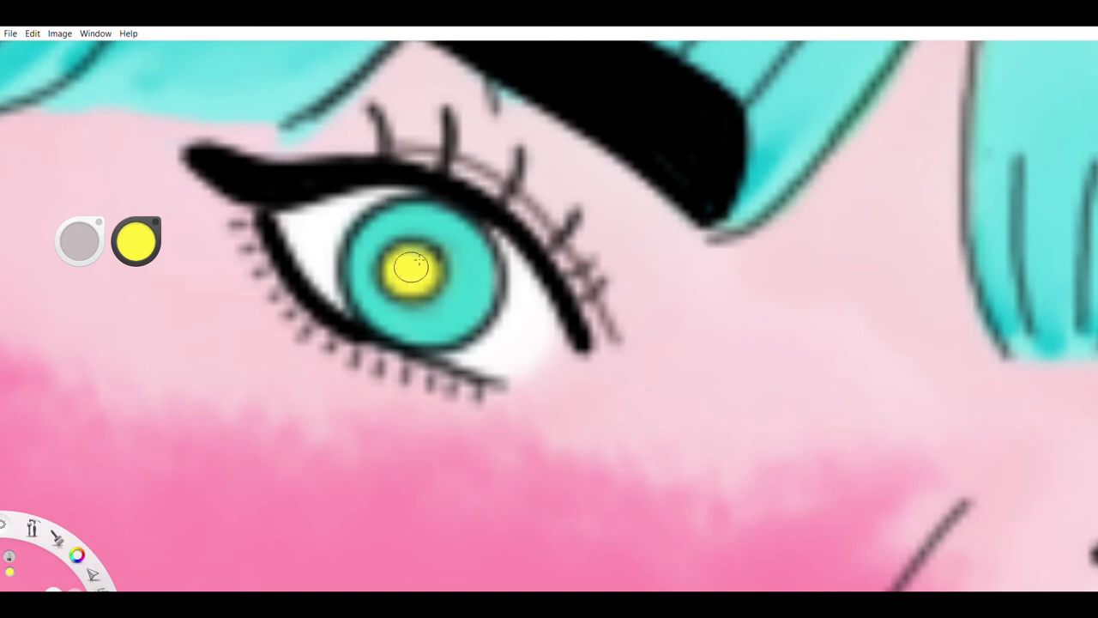
{"action": "scroll", "coordinate": [429, 242], "scroll_direction": "down", "scroll_amount": 3}
{"action": "mouse_move", "coordinate": [410, 257]}
{"action": "left_mouse_down"}
{"action": "mouse_move", "coordinate": [422, 273]}
{"action": "mouse_move", "coordinate": [412, 261]}
{"action": "left_mouse_up"}
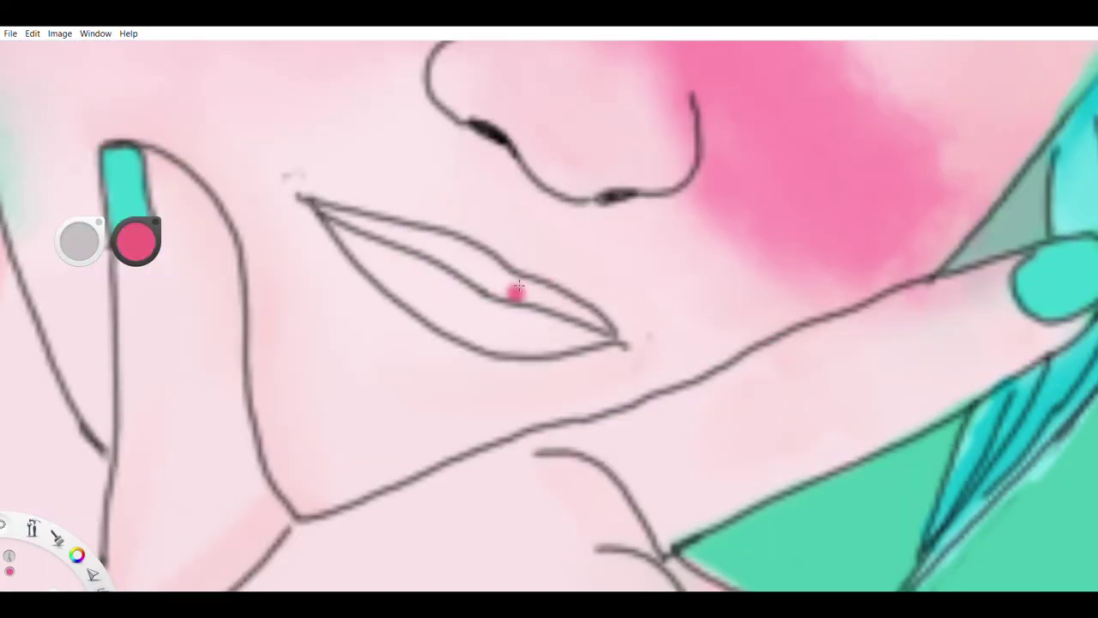
Step: Fill the upper and lower lips with deep pink inside the line art
{"action": "mouse_move", "coordinate": [518, 286]}
{"action": "left_mouse_down"}
{"action": "mouse_move", "coordinate": [610, 330]}
{"action": "mouse_move", "coordinate": [334, 211]}
{"action": "mouse_move", "coordinate": [480, 287]}
{"action": "mouse_move", "coordinate": [511, 334]}
{"action": "mouse_move", "coordinate": [381, 259]}
{"action": "mouse_move", "coordinate": [554, 327]}
{"action": "mouse_move", "coordinate": [520, 331]}
{"action": "left_mouse_up"}
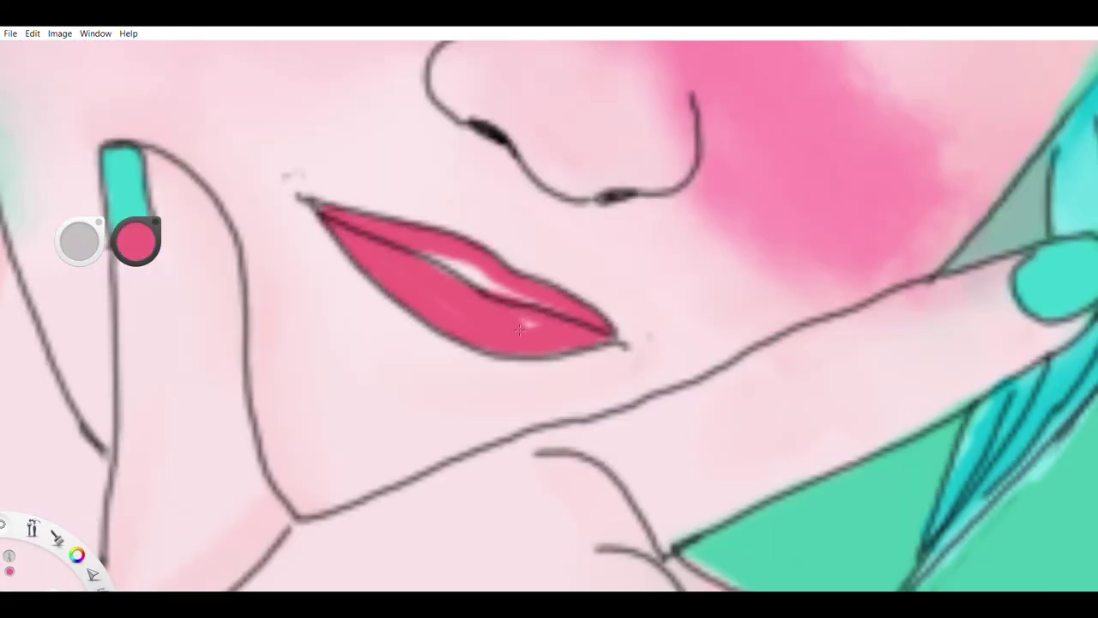
{"action": "mouse_move", "coordinate": [412, 256]}
{"action": "left_mouse_down"}
{"action": "mouse_move", "coordinate": [542, 316]}
{"action": "mouse_move", "coordinate": [361, 231]}
{"action": "mouse_move", "coordinate": [446, 341]}
{"action": "left_mouse_up"}
Step: Undo the white highlight and the dark shading on the lips and test a dark red dot on the cheek
{"action": "key", "text": "ctrl+z"}
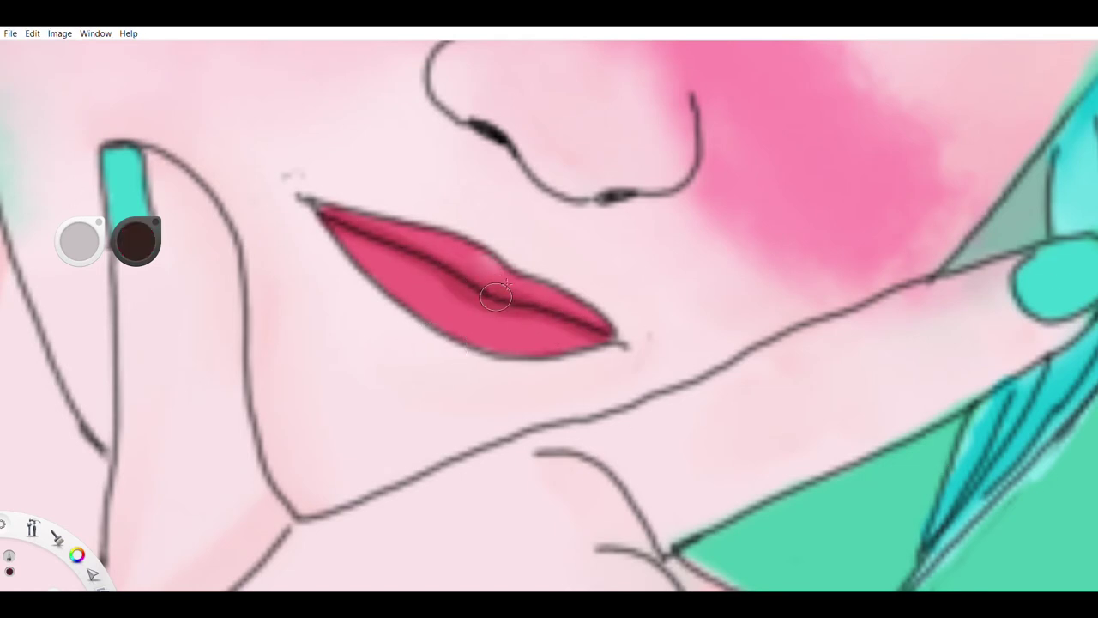
{"action": "key", "text": "ctrl+z"}
{"action": "left_click", "coordinate": [789, 295]}
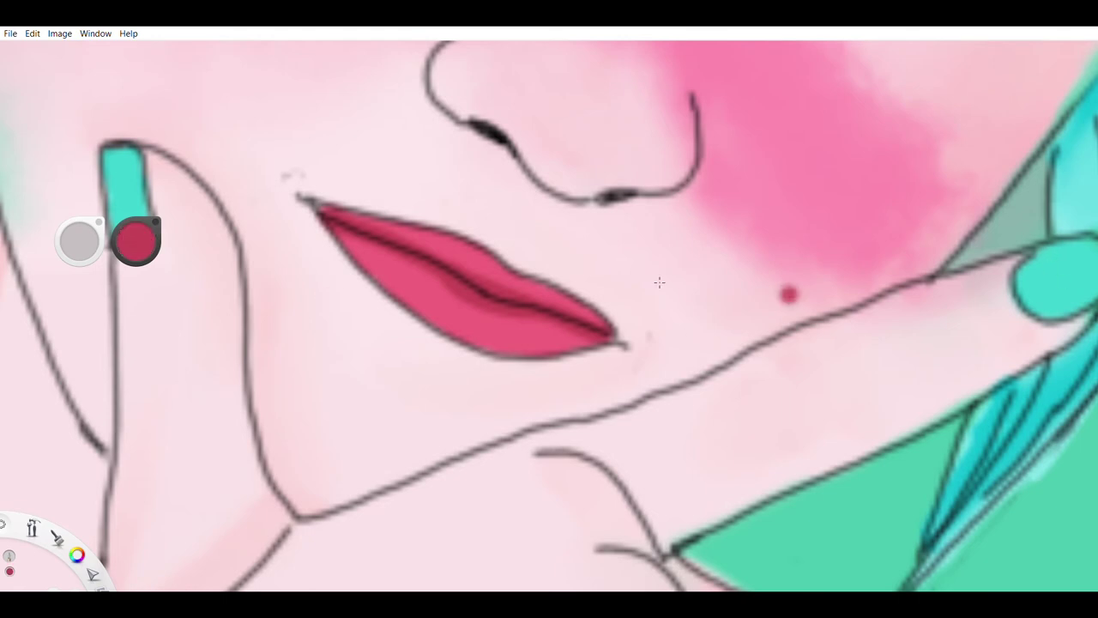
Step: Try to shade both lips with dark red and blend a paler area in the middle
{"action": "left_click_drag", "start_coordinate": [480, 330], "coordinate": [467, 251]}
{"action": "mouse_move", "coordinate": [545, 287]}
{"action": "left_mouse_down"}
{"action": "mouse_move", "coordinate": [453, 310]}
{"action": "mouse_move", "coordinate": [481, 286]}
{"action": "left_mouse_up"}
{"action": "mouse_move", "coordinate": [369, 244]}
{"action": "left_mouse_down"}
{"action": "mouse_move", "coordinate": [496, 324]}
{"action": "mouse_move", "coordinate": [513, 306]}
{"action": "mouse_move", "coordinate": [550, 329]}
{"action": "mouse_move", "coordinate": [570, 322]}
{"action": "mouse_move", "coordinate": [515, 343]}
{"action": "left_mouse_up"}
{"action": "left_click_drag", "start_coordinate": [532, 283], "coordinate": [453, 282]}
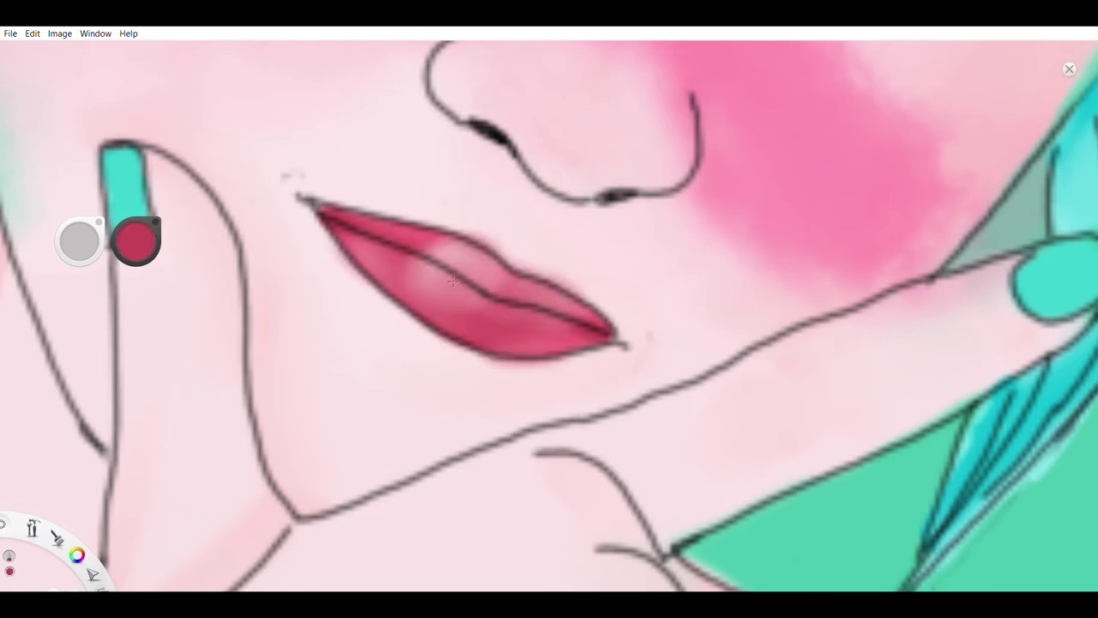
{"action": "key", "text": "ctrl+z"}
{"action": "key", "text": "ctrl+z"}
Step: Paint dark red shadow patches on the upper and lower lips and blend them into the pink
{"action": "left_click_drag", "start_coordinate": [369, 245], "coordinate": [433, 305]}
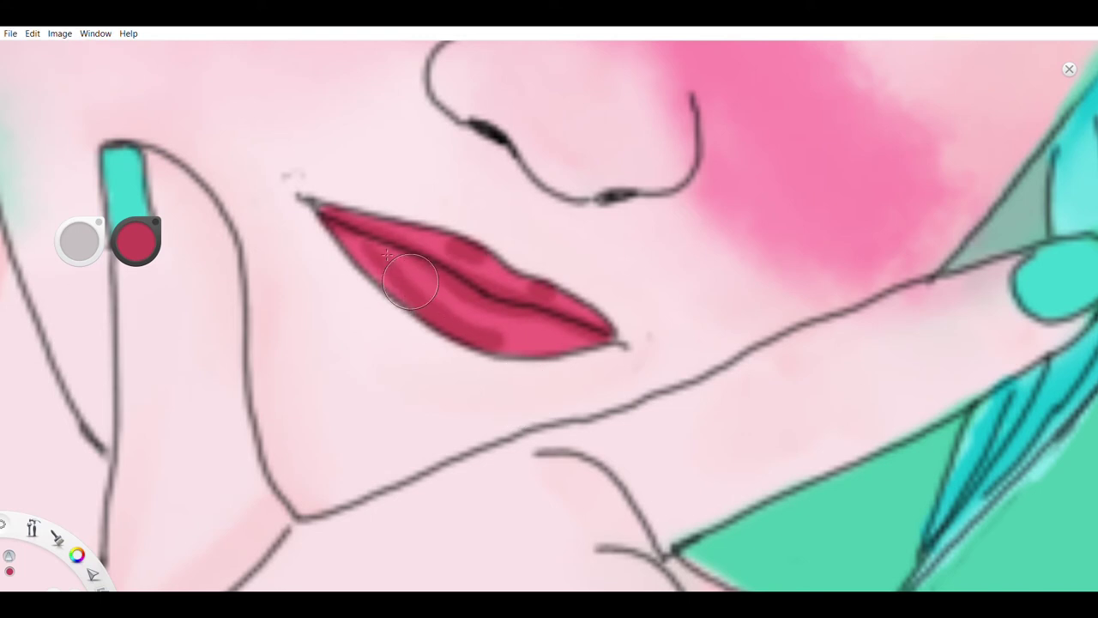
{"action": "left_click_drag", "start_coordinate": [394, 266], "coordinate": [549, 344]}
{"action": "left_click_drag", "start_coordinate": [361, 223], "coordinate": [515, 283]}
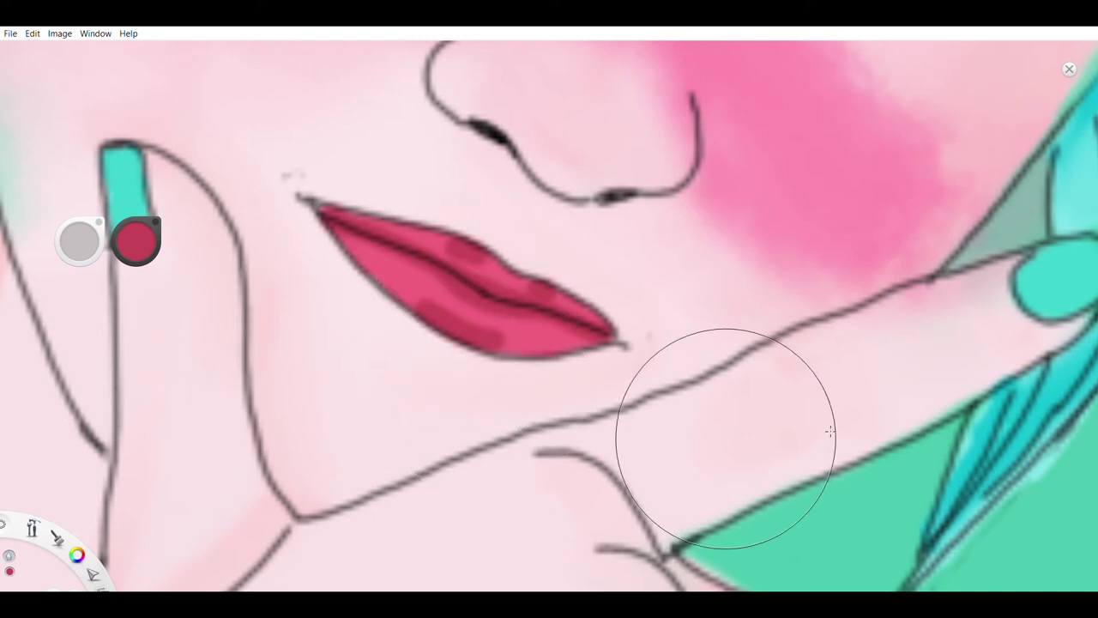
{"action": "left_click_drag", "start_coordinate": [394, 270], "coordinate": [497, 301]}
{"action": "key", "text": "ctrl+z"}
{"action": "key", "text": "ctrl+z"}
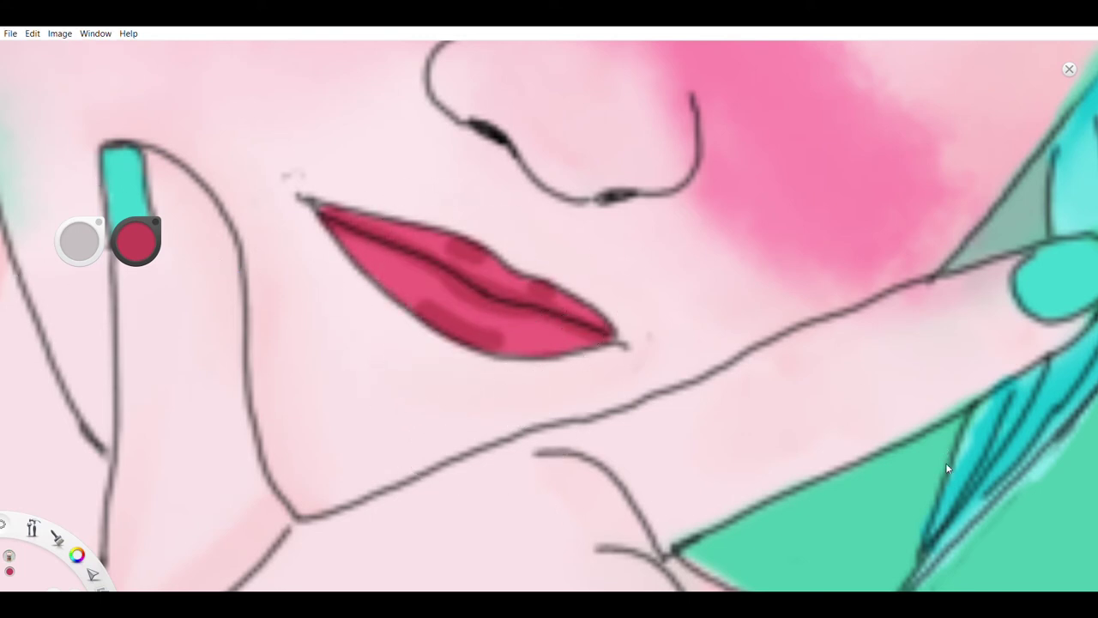
{"action": "key", "text": "ctrl+y"}
{"action": "key", "text": "ctrl+y"}
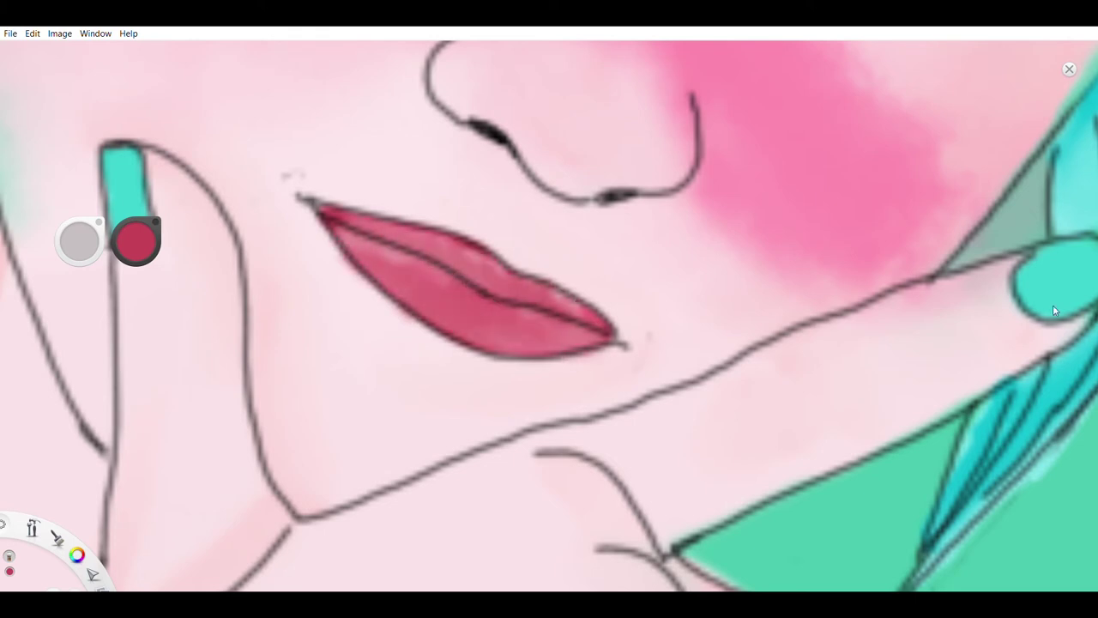
Step: Paint bright crimson along the seam between the lips, blend it outward and add a light pink highlight to the lower lip
{"action": "left_click_drag", "start_coordinate": [378, 250], "coordinate": [588, 323]}
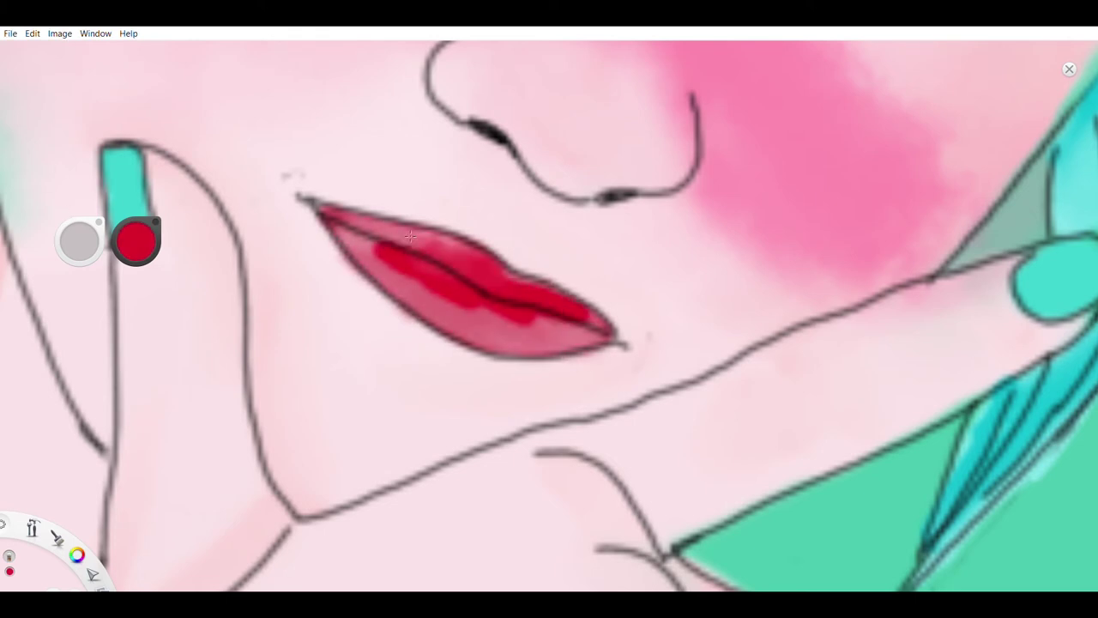
{"action": "mouse_move", "coordinate": [540, 281]}
{"action": "left_mouse_down"}
{"action": "mouse_move", "coordinate": [577, 300]}
{"action": "mouse_move", "coordinate": [361, 240]}
{"action": "mouse_move", "coordinate": [452, 297]}
{"action": "mouse_move", "coordinate": [478, 260]}
{"action": "mouse_move", "coordinate": [433, 281]}
{"action": "left_mouse_up"}
{"action": "left_click_drag", "start_coordinate": [135, 240], "coordinate": [35, 196]}
{"action": "left_click_drag", "start_coordinate": [450, 287], "coordinate": [513, 285]}
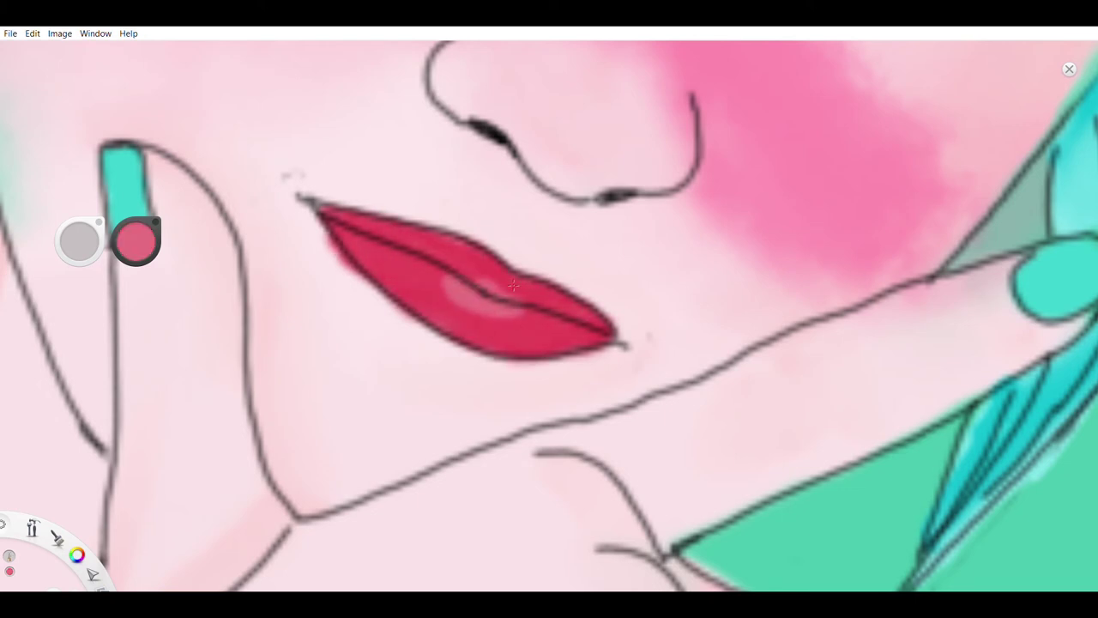
{"action": "mouse_move", "coordinate": [399, 258]}
{"action": "left_mouse_down"}
{"action": "mouse_move", "coordinate": [459, 296]}
{"action": "mouse_move", "coordinate": [550, 322]}
{"action": "mouse_move", "coordinate": [344, 257]}
{"action": "mouse_move", "coordinate": [526, 371]}
{"action": "left_mouse_up"}
{"action": "key", "text": "ctrl+z"}
Step: Repaint the upper and lower lips in a flat lighter pink inside the line art
{"action": "scroll", "coordinate": [526, 371], "scroll_direction": "down", "scroll_amount": 5}
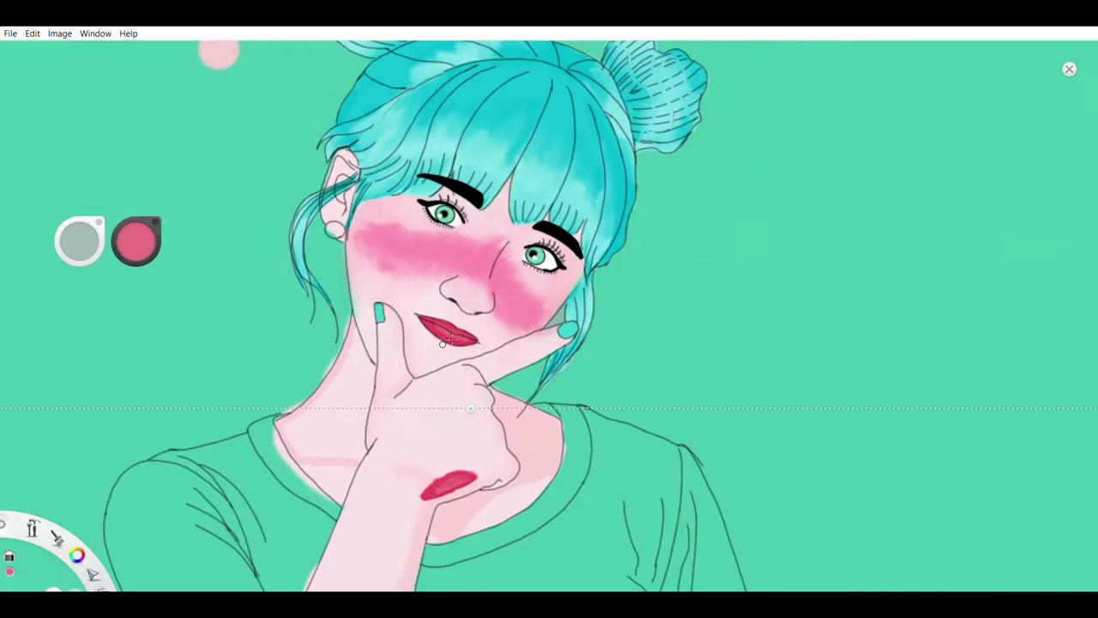
{"action": "scroll", "coordinate": [472, 334], "scroll_direction": "up", "scroll_amount": 5}
{"action": "mouse_move", "coordinate": [493, 300]}
{"action": "left_mouse_down"}
{"action": "mouse_move", "coordinate": [403, 249]}
{"action": "mouse_move", "coordinate": [592, 348]}
{"action": "mouse_move", "coordinate": [347, 206]}
{"action": "mouse_move", "coordinate": [404, 283]}
{"action": "left_mouse_up"}
{"action": "left_click_drag", "start_coordinate": [515, 335], "coordinate": [618, 343]}
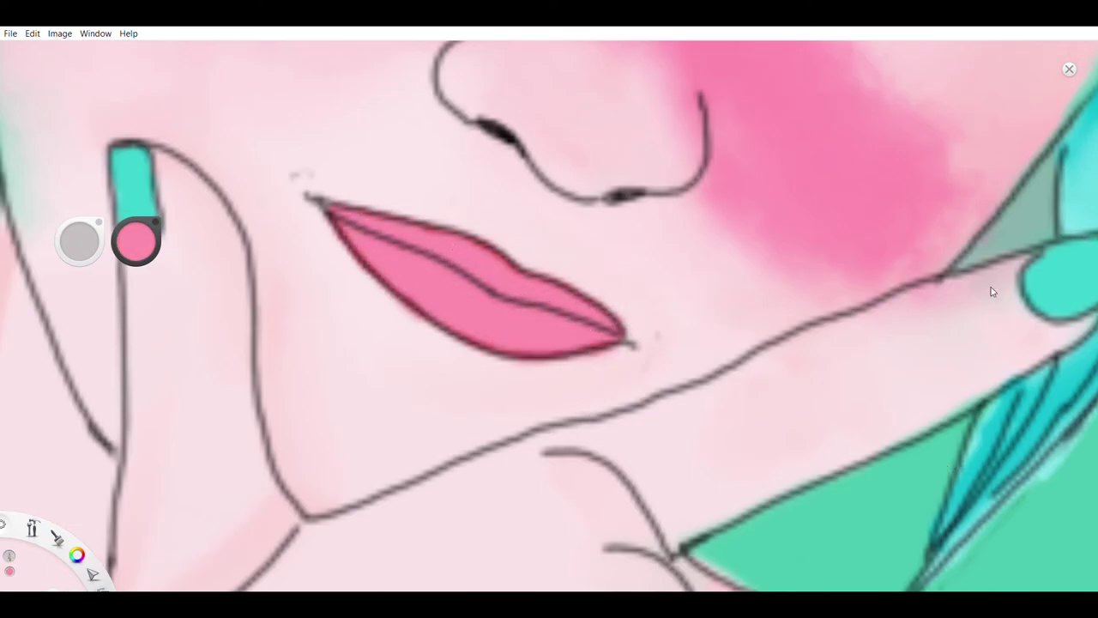
Step: Shade both lips with a deeper pink along the mouth line and blend it into the lighter pink
{"action": "mouse_move", "coordinate": [441, 289]}
{"action": "left_mouse_down"}
{"action": "mouse_move", "coordinate": [542, 297]}
{"action": "mouse_move", "coordinate": [493, 284]}
{"action": "left_mouse_up"}
{"action": "key", "text": "ctrl+z"}
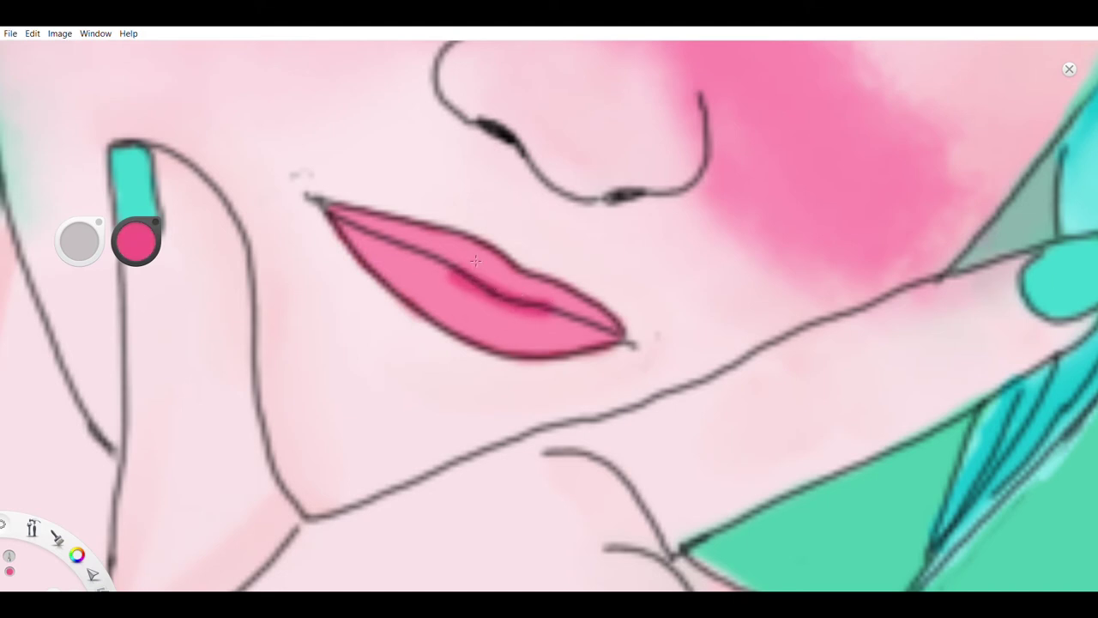
{"action": "left_click_drag", "start_coordinate": [434, 256], "coordinate": [572, 315]}
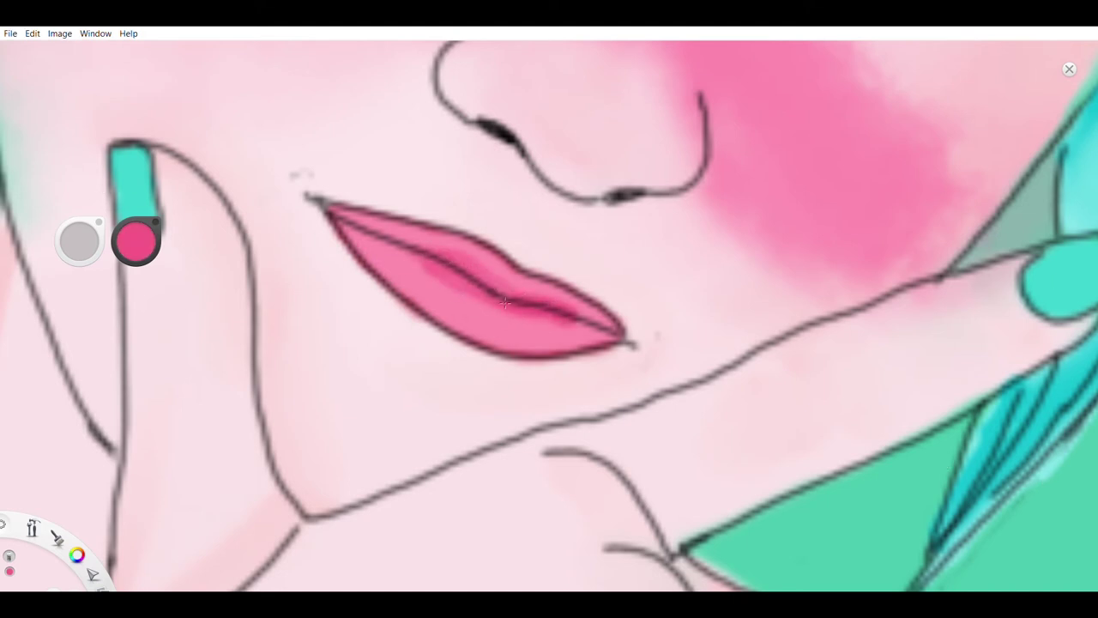
{"action": "left_click_drag", "start_coordinate": [504, 302], "coordinate": [582, 324]}
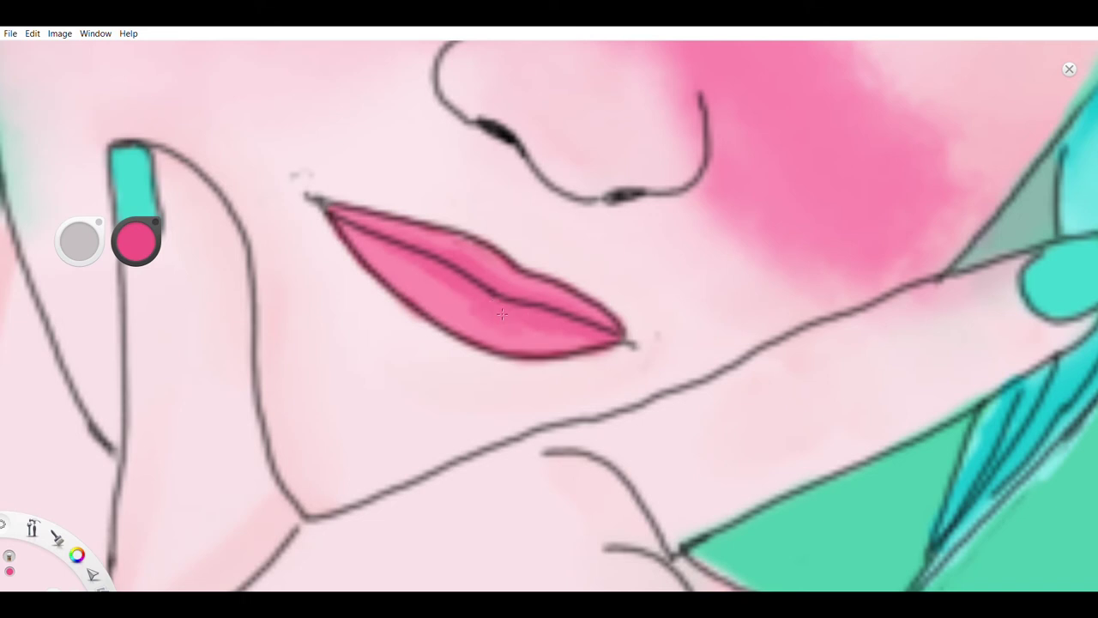
Step: Try placing three white highlight dots on the lower lip
{"action": "left_click", "coordinate": [447, 289]}
{"action": "left_click", "coordinate": [517, 323]}
{"action": "left_click", "coordinate": [537, 314]}
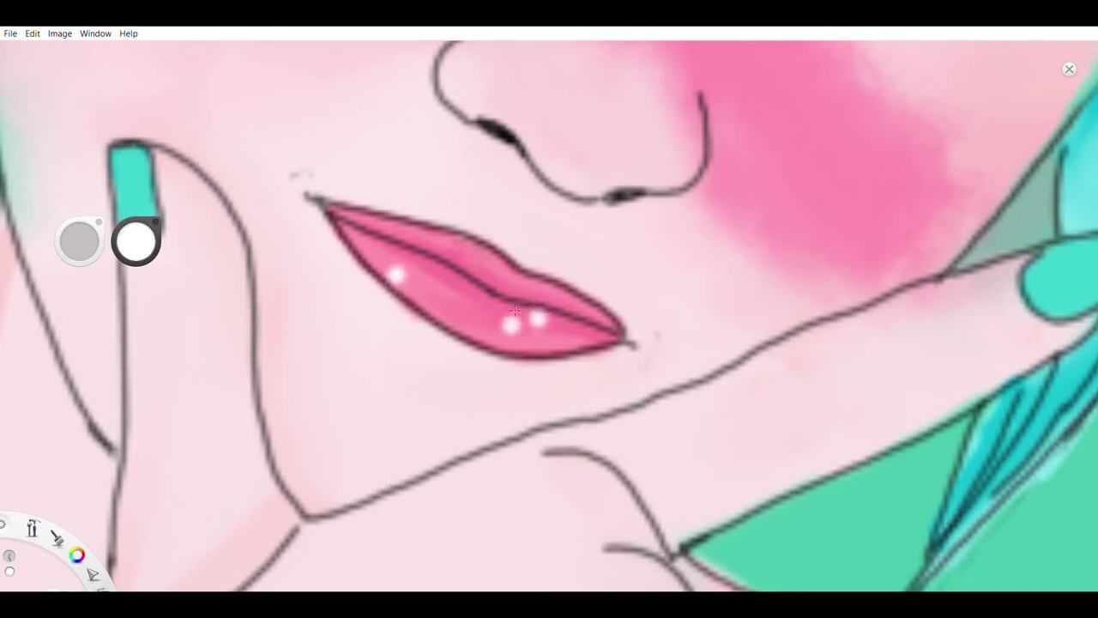
{"action": "scroll", "coordinate": [446, 363], "scroll_direction": "down", "scroll_amount": 3}
{"action": "scroll", "coordinate": [952, 462], "scroll_direction": "up", "scroll_amount": 5}
{"action": "scroll", "coordinate": [942, 468], "scroll_direction": "down", "scroll_amount": 3}
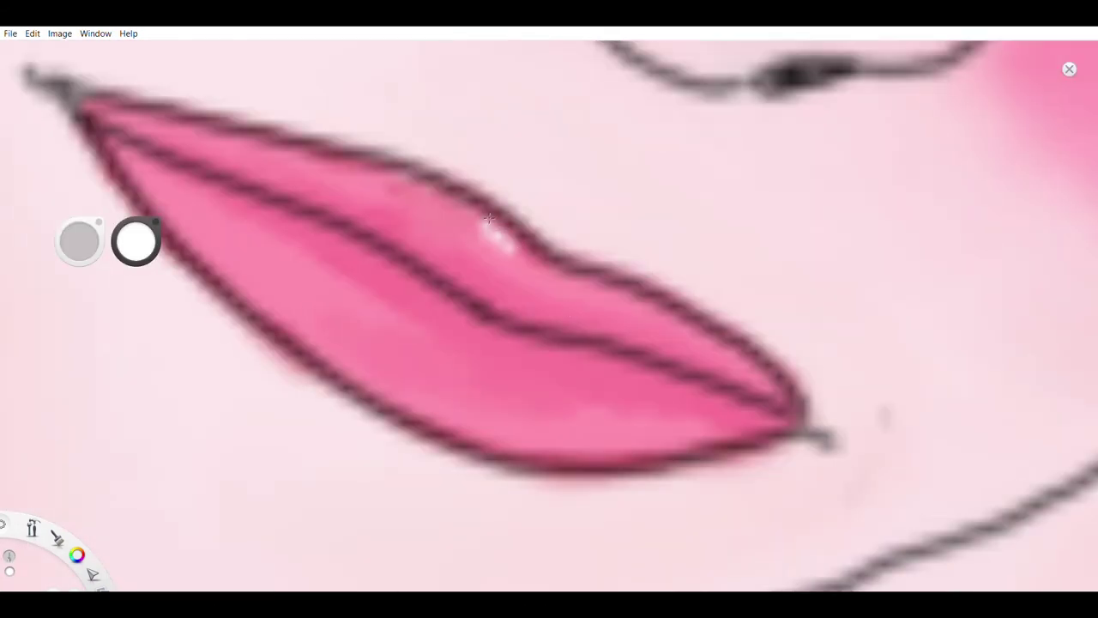
Step: Paint thin white highlights along the outer edges of the upper and lower lips
{"action": "scroll", "coordinate": [737, 515], "scroll_direction": "up", "scroll_amount": 3}
{"action": "left_click_drag", "start_coordinate": [312, 259], "coordinate": [438, 343]}
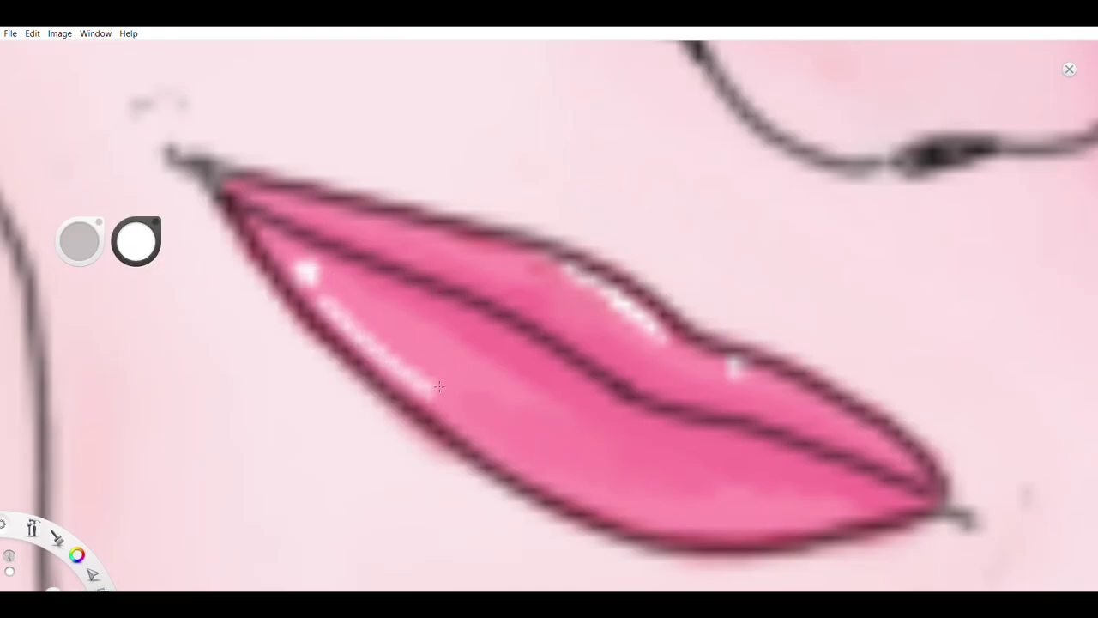
{"action": "left_click_drag", "start_coordinate": [729, 519], "coordinate": [650, 506]}
{"action": "scroll", "coordinate": [404, 314], "scroll_direction": "down", "scroll_amount": 5}
{"action": "scroll", "coordinate": [403, 315], "scroll_direction": "up", "scroll_amount": 5}
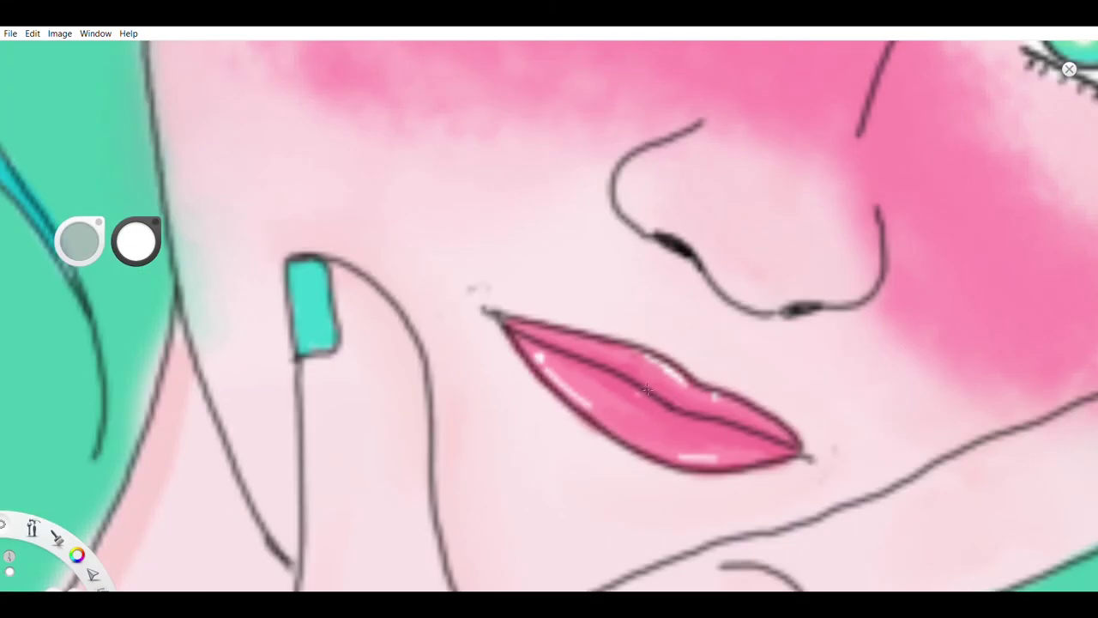
Step: Try to erase the mirrored lip-coloured mark from the wrist
{"action": "scroll", "coordinate": [403, 315], "scroll_direction": "down", "scroll_amount": 5}
{"action": "scroll", "coordinate": [425, 282], "scroll_direction": "up", "scroll_amount": 6}
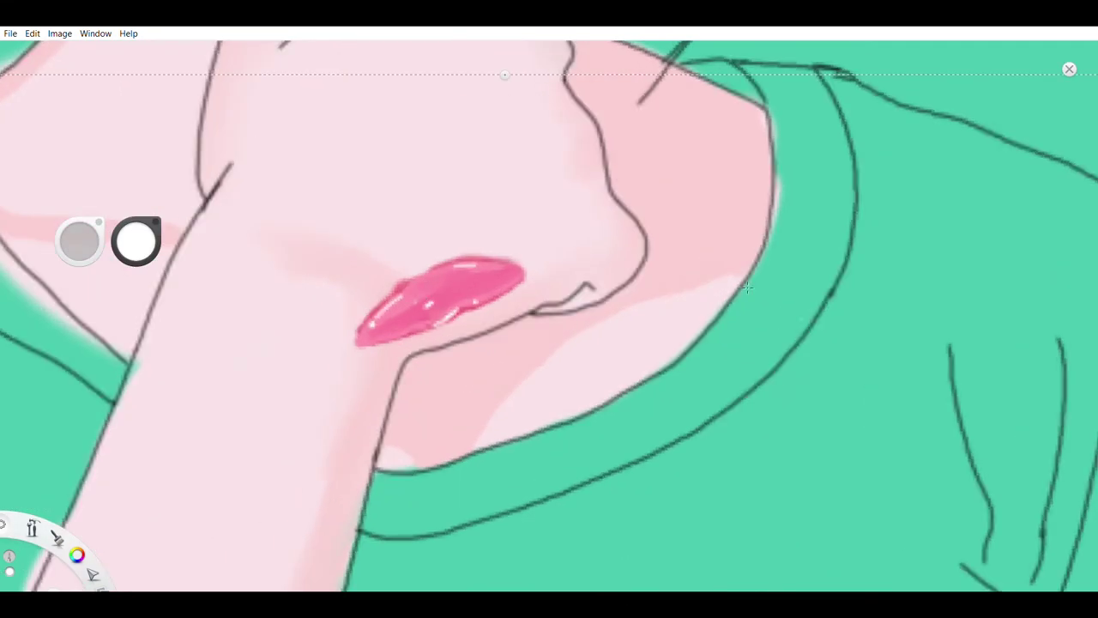
{"action": "scroll", "coordinate": [468, 293], "scroll_direction": "down", "scroll_amount": 6}
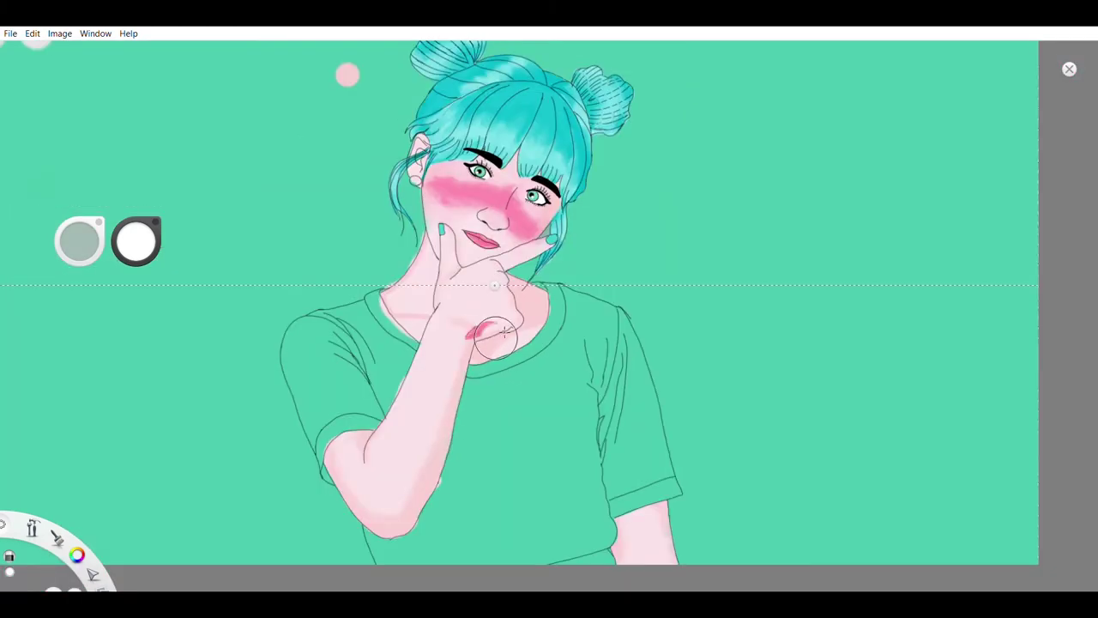
{"action": "mouse_move", "coordinate": [502, 333]}
{"action": "left_mouse_down"}
{"action": "mouse_move", "coordinate": [481, 336]}
{"action": "mouse_move", "coordinate": [494, 326]}
{"action": "left_mouse_up"}
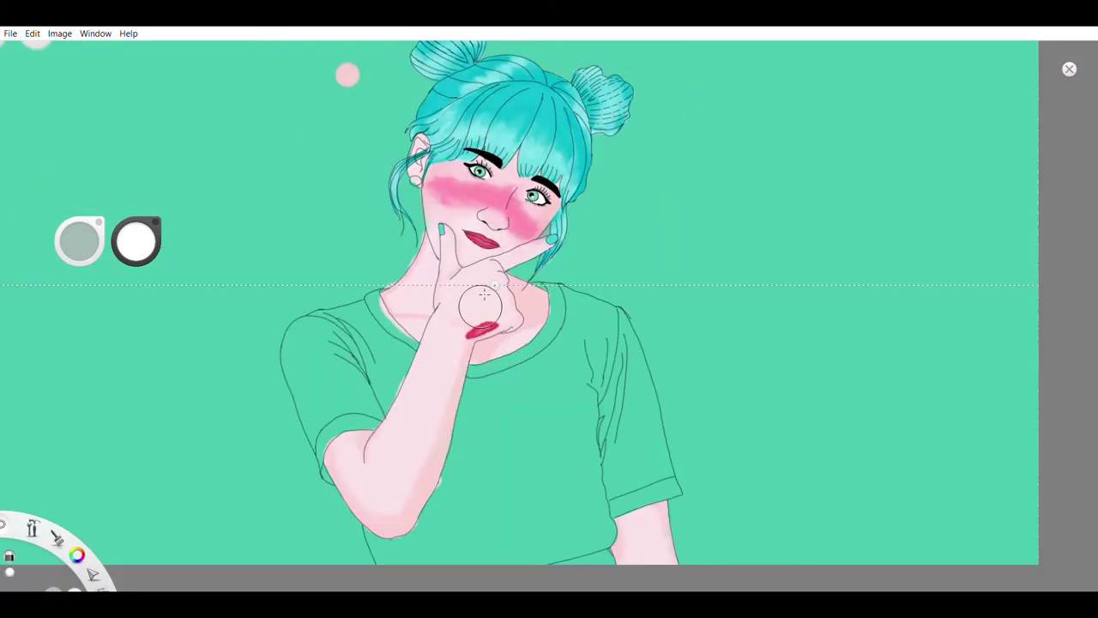
Step: Undo the white lip highlights and clear the mirrored lip mark from the wrist
{"action": "scroll", "coordinate": [484, 294], "scroll_direction": "up", "scroll_amount": 5}
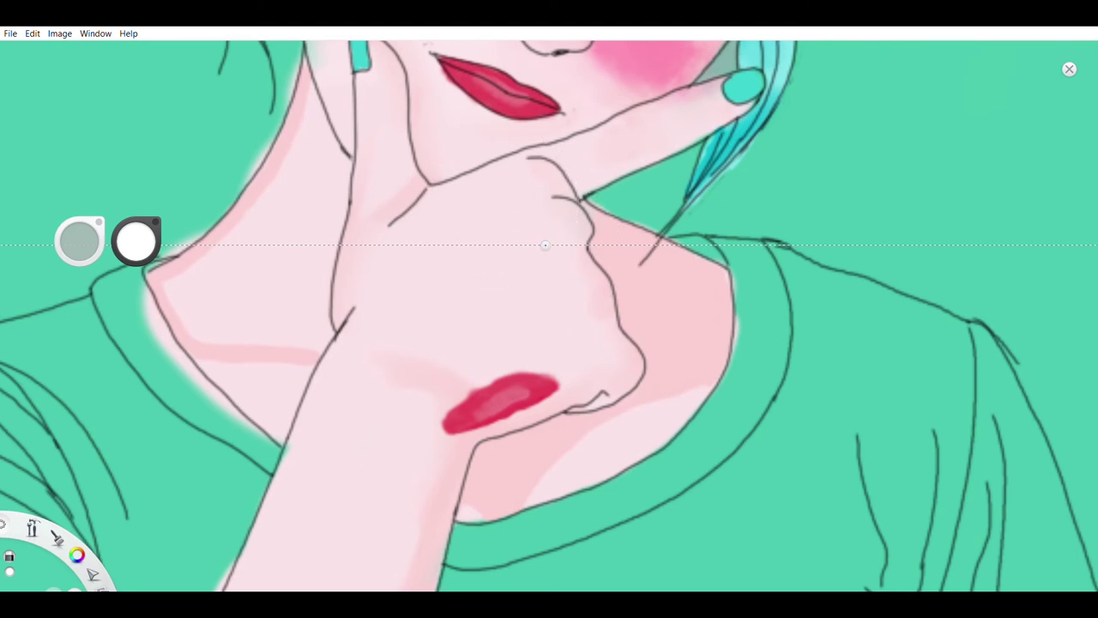
{"action": "key", "text": "ctrl+y"}
{"action": "key", "text": "ctrl+z"}
{"action": "key", "text": "ctrl+z"}
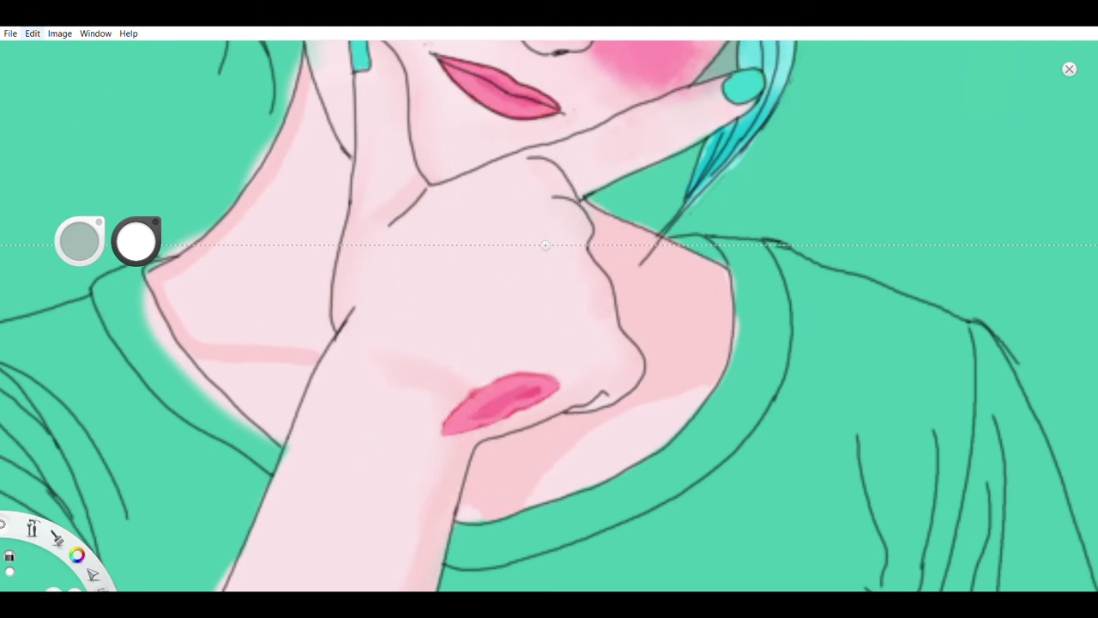
{"action": "key", "text": "ctrl+z"}
{"action": "key", "text": "ctrl+y"}
{"action": "key", "text": "ctrl+z"}
{"action": "key", "text": "ctrl+z"}
{"action": "key", "text": "ctrl+y"}
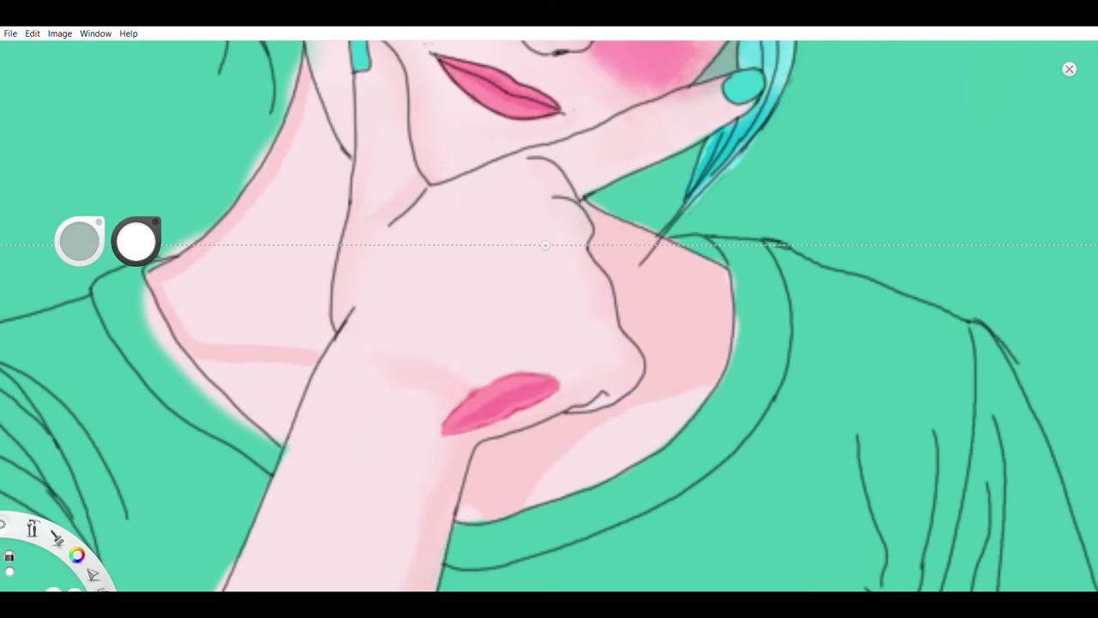
{"action": "key", "text": "ctrl+z"}
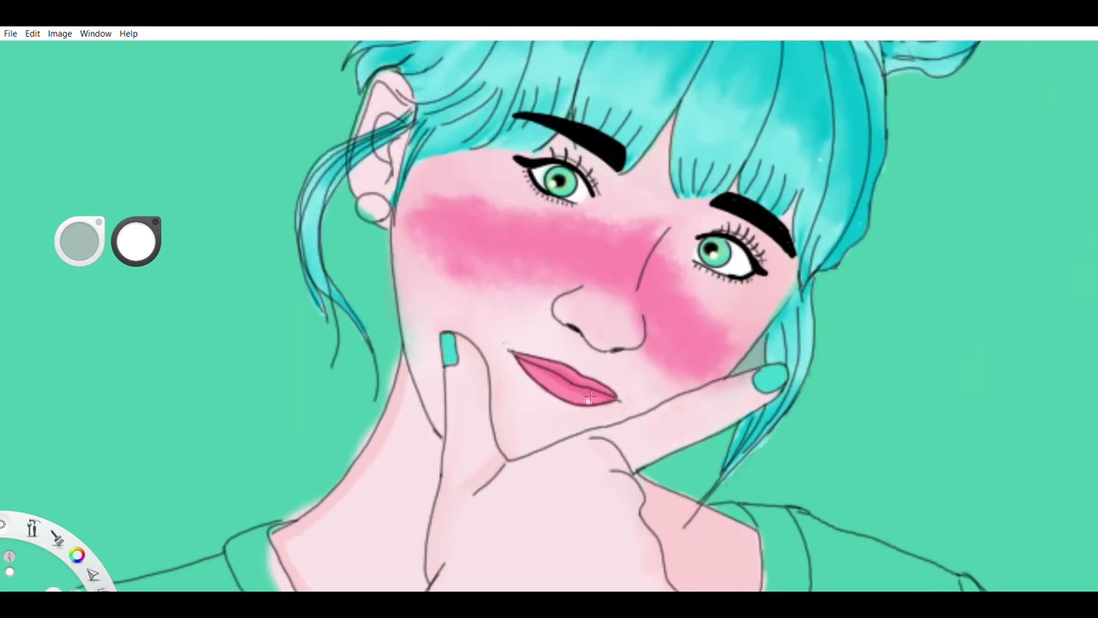
Step: Paint short white highlight strokes on the upper lip and the middle of the lower lip
{"action": "scroll", "coordinate": [533, 365], "scroll_direction": "up", "scroll_amount": 5}
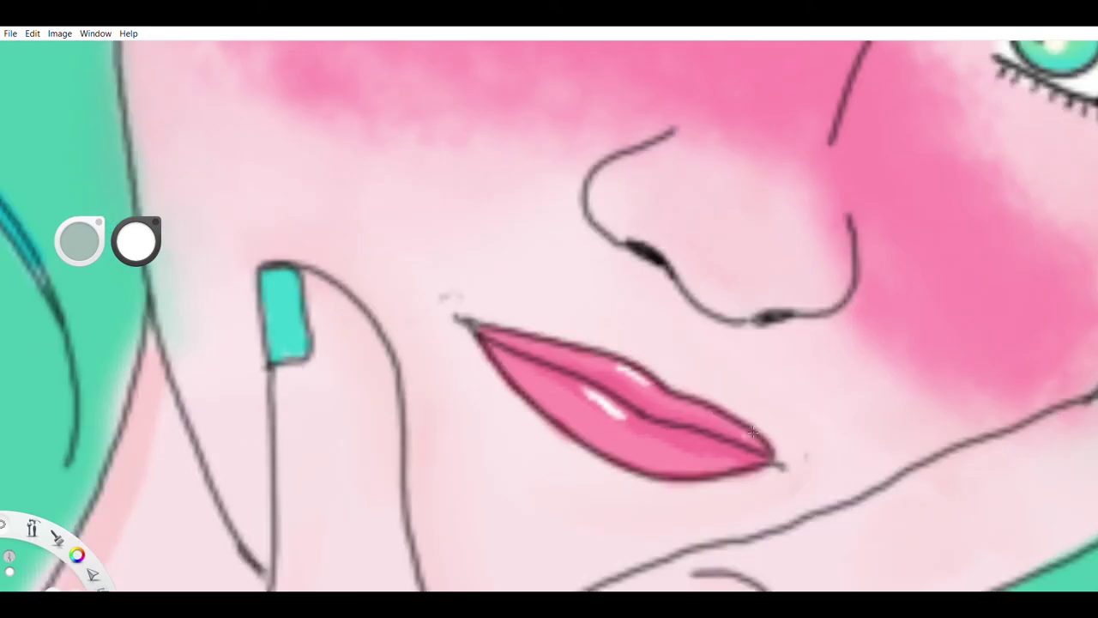
{"action": "scroll", "coordinate": [702, 409], "scroll_direction": "down", "scroll_amount": 8}
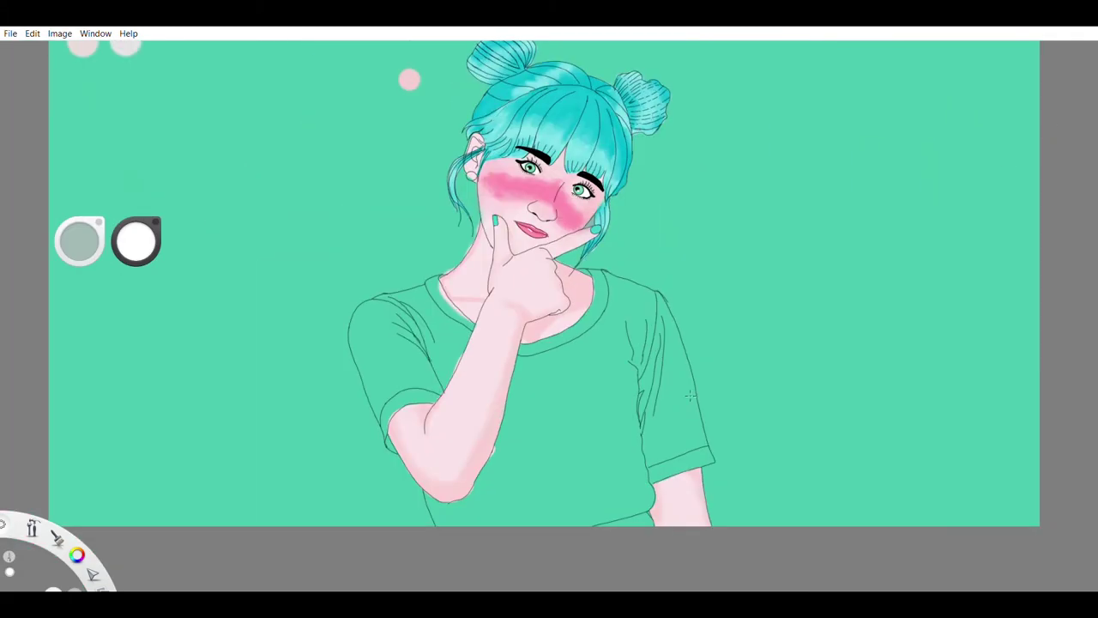
Step: Try a dark navy crosshatch brush over the forearm and shirt, and undo the test strokes
{"action": "left_click_drag", "start_coordinate": [575, 389], "coordinate": [601, 429]}
{"action": "key", "text": "ctrl+z"}
{"action": "mouse_move", "coordinate": [514, 343]}
{"action": "left_mouse_down"}
{"action": "mouse_move", "coordinate": [601, 463]}
{"action": "mouse_move", "coordinate": [412, 395]}
{"action": "left_mouse_up"}
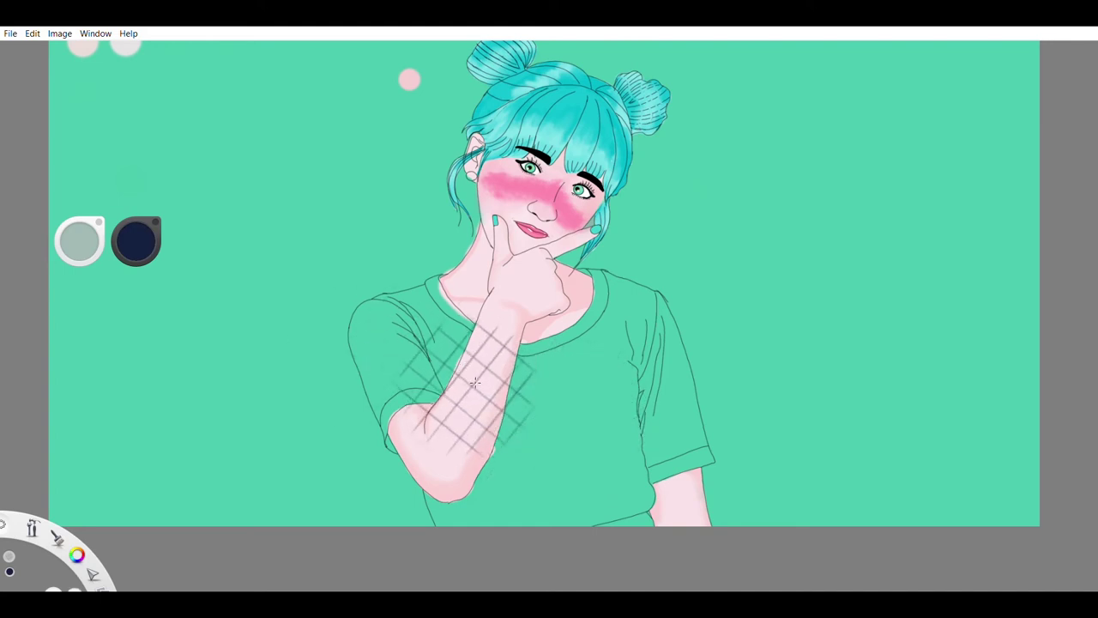
{"action": "key", "text": "ctrl+z"}
{"action": "key", "text": "ctrl+z"}
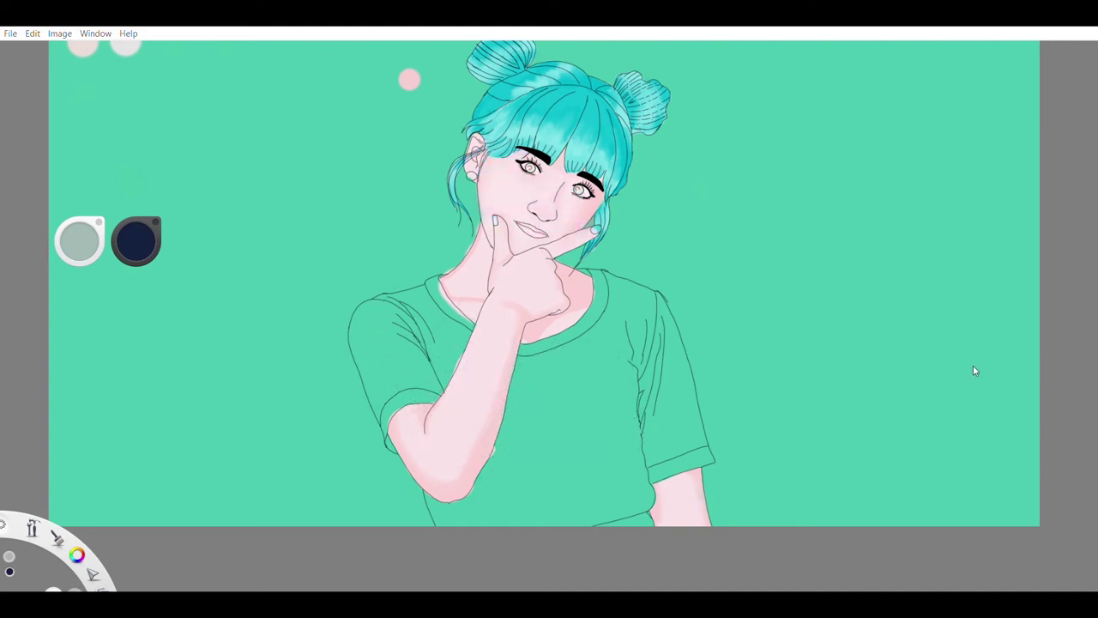
{"action": "key", "text": "ctrl+y"}
{"action": "key", "text": "ctrl+y"}
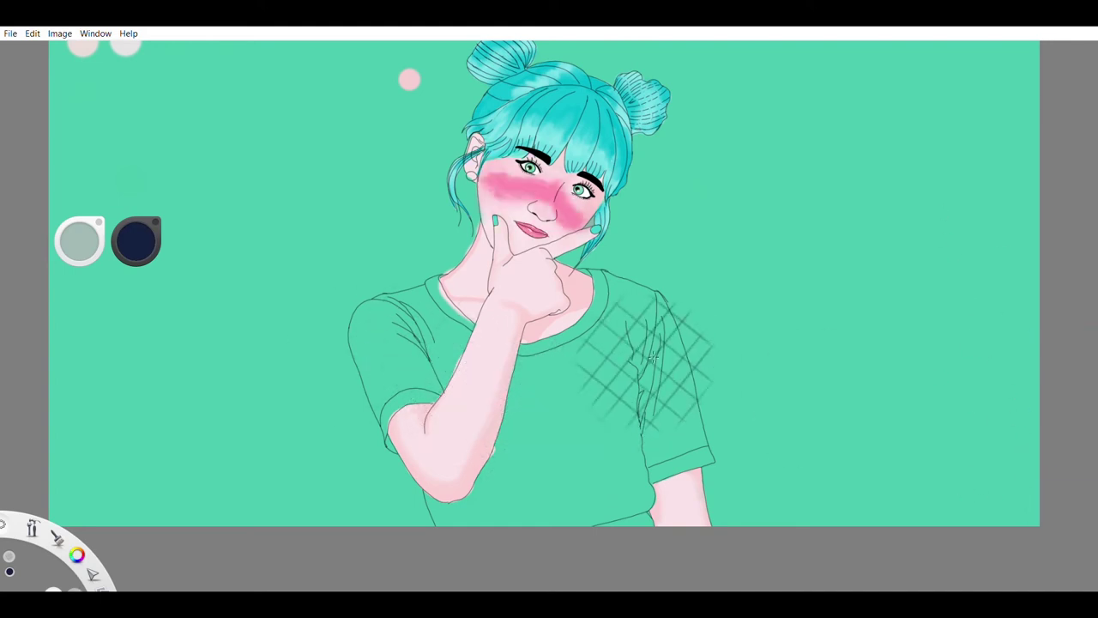
Step: Cover the whole T-shirt with dark navy crosshatching and erase the overspill outside the sleeve below the bent arm's shoulder
{"action": "mouse_move", "coordinate": [652, 356]}
{"action": "left_mouse_down"}
{"action": "mouse_move", "coordinate": [618, 343]}
{"action": "mouse_move", "coordinate": [515, 412]}
{"action": "mouse_move", "coordinate": [415, 333]}
{"action": "mouse_move", "coordinate": [601, 472]}
{"action": "mouse_move", "coordinate": [429, 343]}
{"action": "mouse_move", "coordinate": [658, 396]}
{"action": "mouse_move", "coordinate": [532, 506]}
{"action": "mouse_move", "coordinate": [677, 429]}
{"action": "left_mouse_up"}
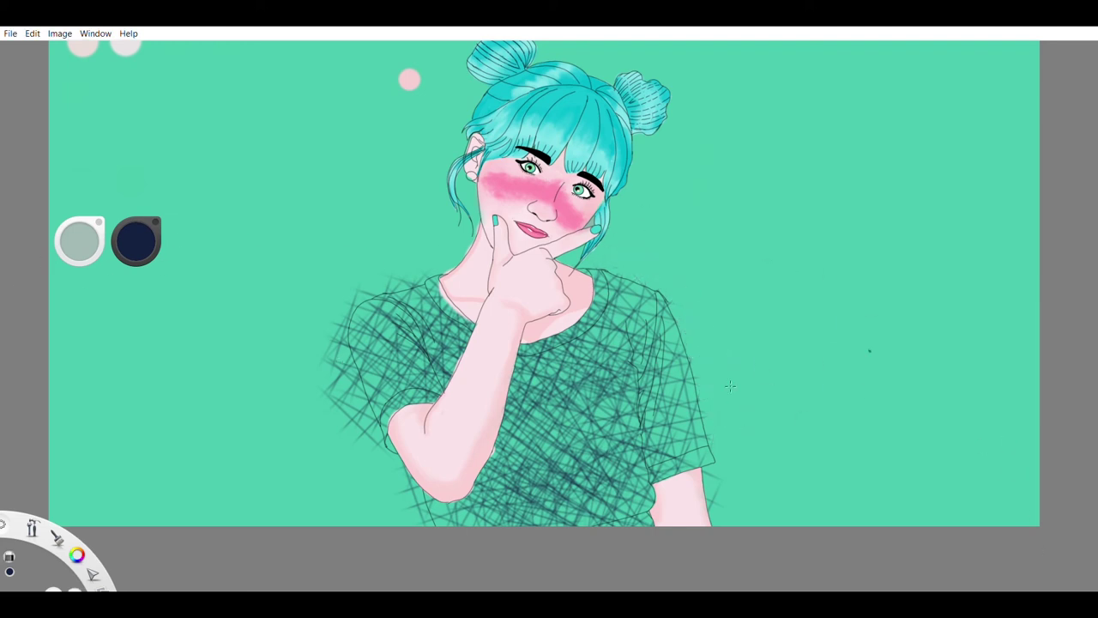
{"action": "left_click_drag", "start_coordinate": [335, 317], "coordinate": [352, 420]}
Step: Try painting turquoise over the shirt collar beside the neck and undo it
{"action": "left_click", "coordinate": [851, 359], "text": "alt"}
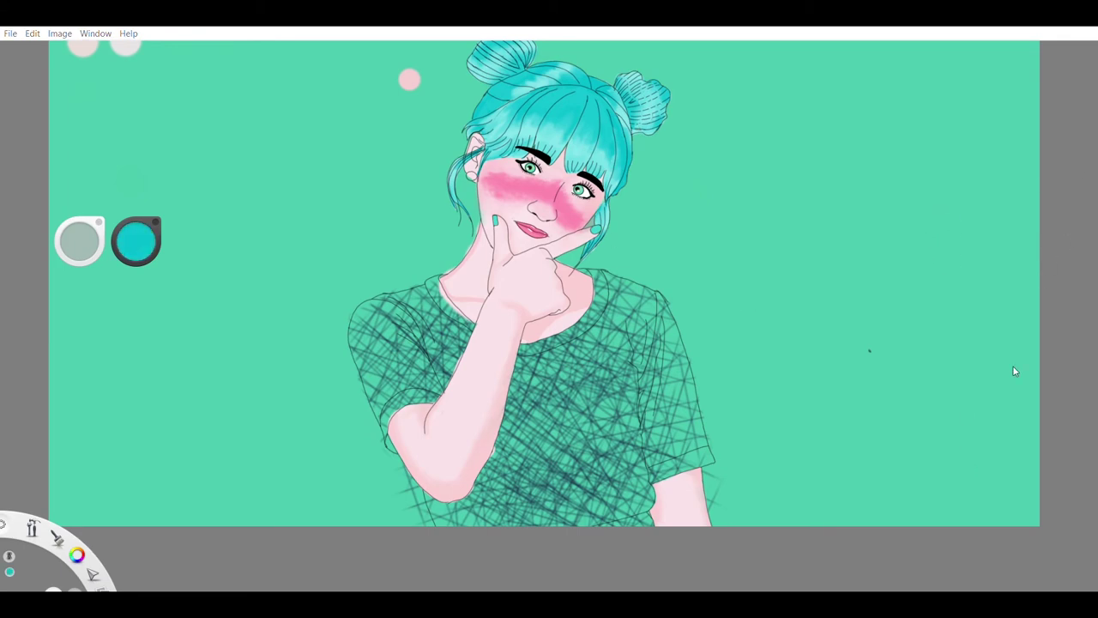
{"action": "scroll", "coordinate": [614, 303], "scroll_direction": "up", "scroll_amount": 5}
{"action": "left_click_drag", "start_coordinate": [583, 219], "coordinate": [481, 429]}
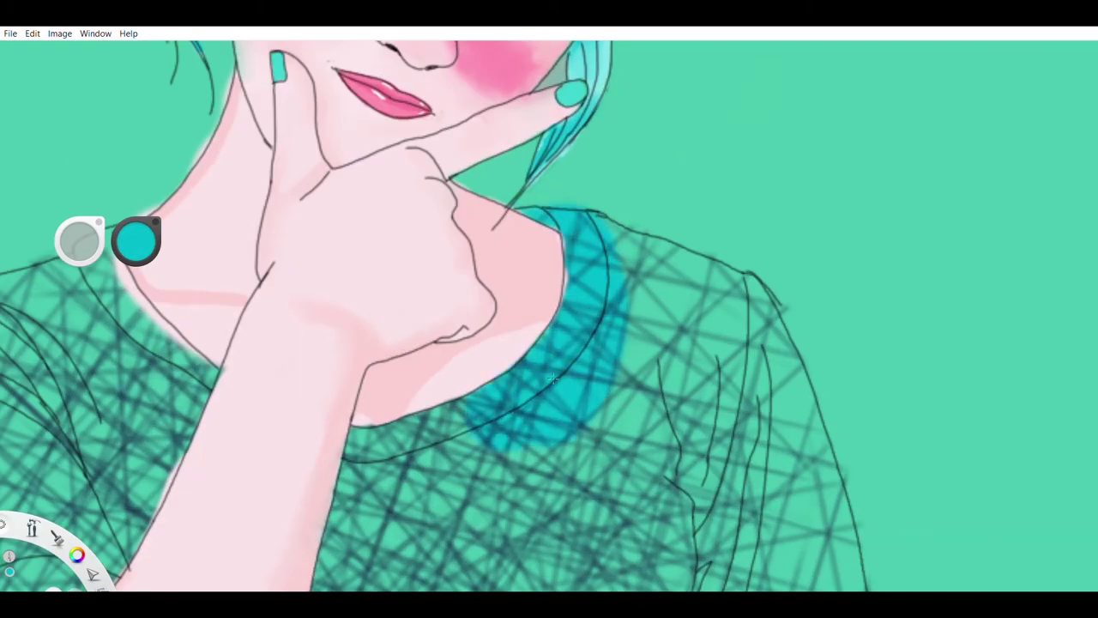
{"action": "key", "text": "ctrl+z"}
Step: Erase the skin colour overspill along the collar, the neck edge near the loose hair strand, and the bent forearm's outline
{"action": "scroll", "coordinate": [568, 333], "scroll_direction": "down", "scroll_amount": 4}
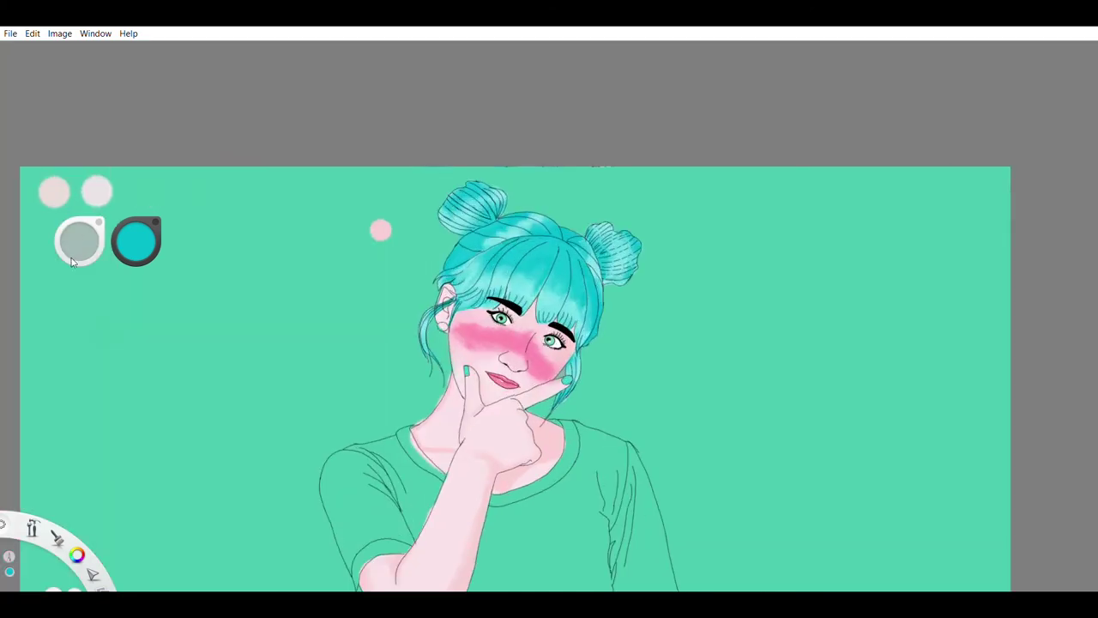
{"action": "scroll", "coordinate": [410, 439], "scroll_direction": "up", "scroll_amount": 6}
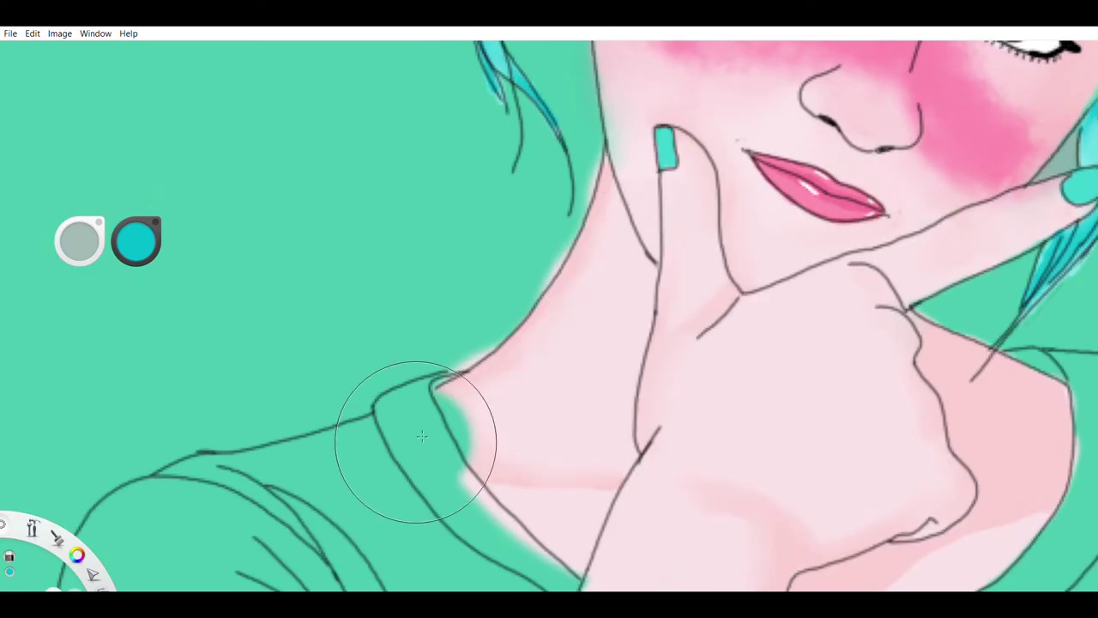
{"action": "left_click_drag", "start_coordinate": [480, 506], "coordinate": [438, 403]}
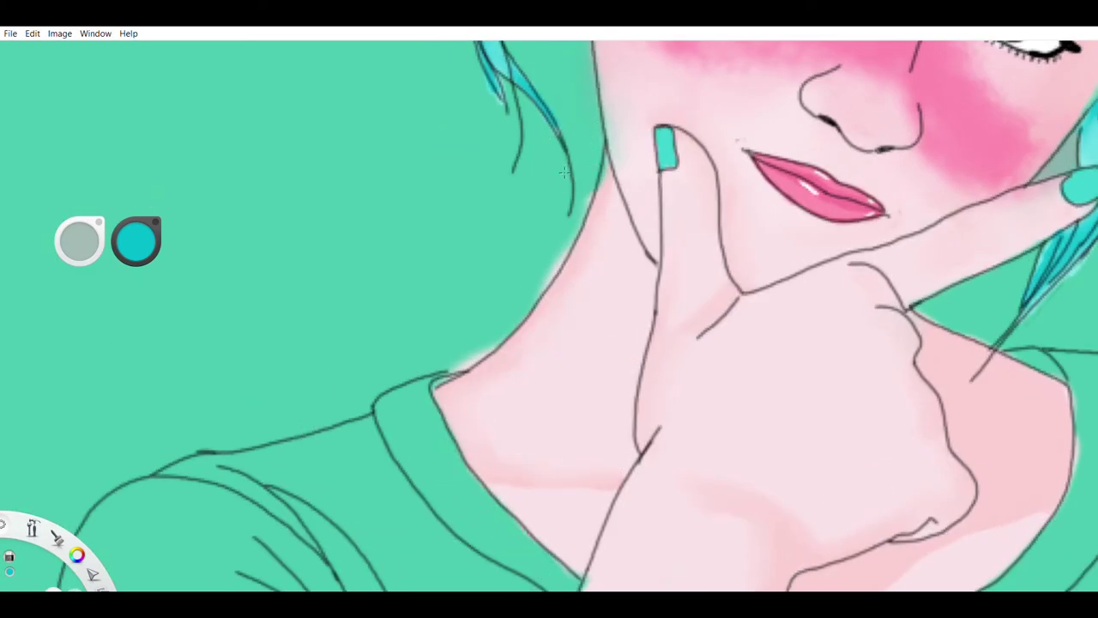
{"action": "left_click_drag", "start_coordinate": [564, 172], "coordinate": [570, 157]}
{"action": "key", "text": "Home"}
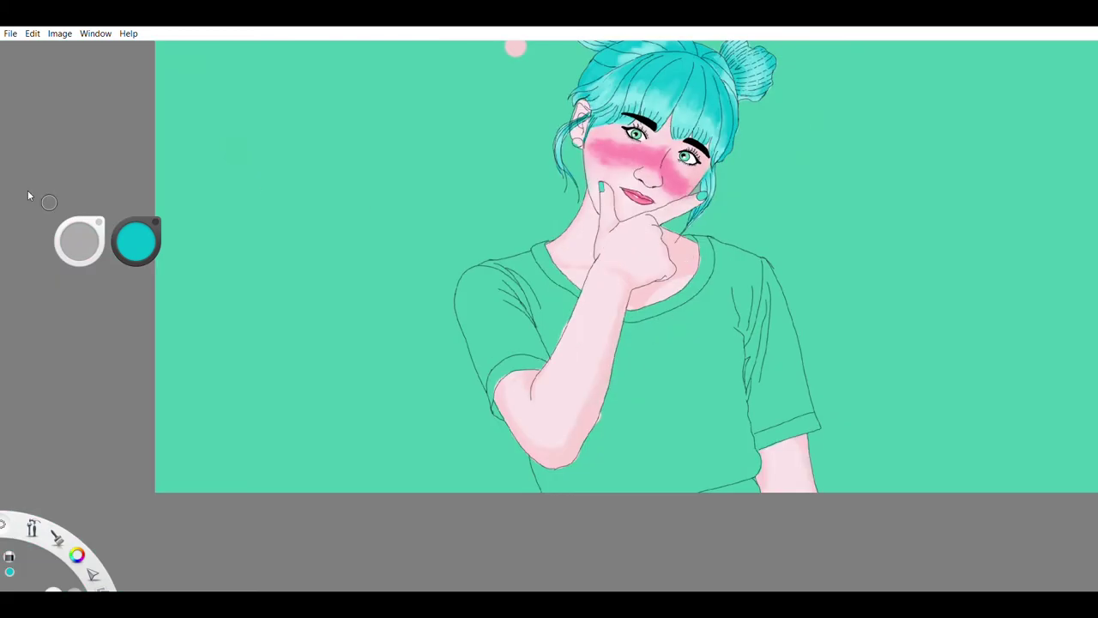
{"action": "scroll", "coordinate": [504, 311], "scroll_direction": "up", "scroll_amount": 5}
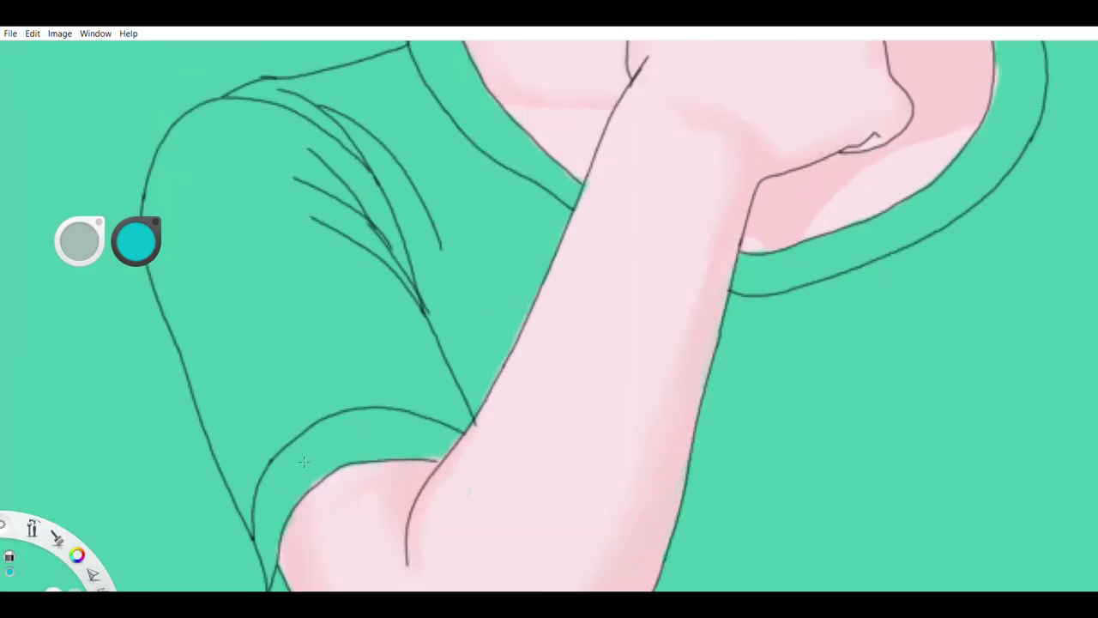
{"action": "scroll", "coordinate": [304, 462], "scroll_direction": "down", "scroll_amount": 5}
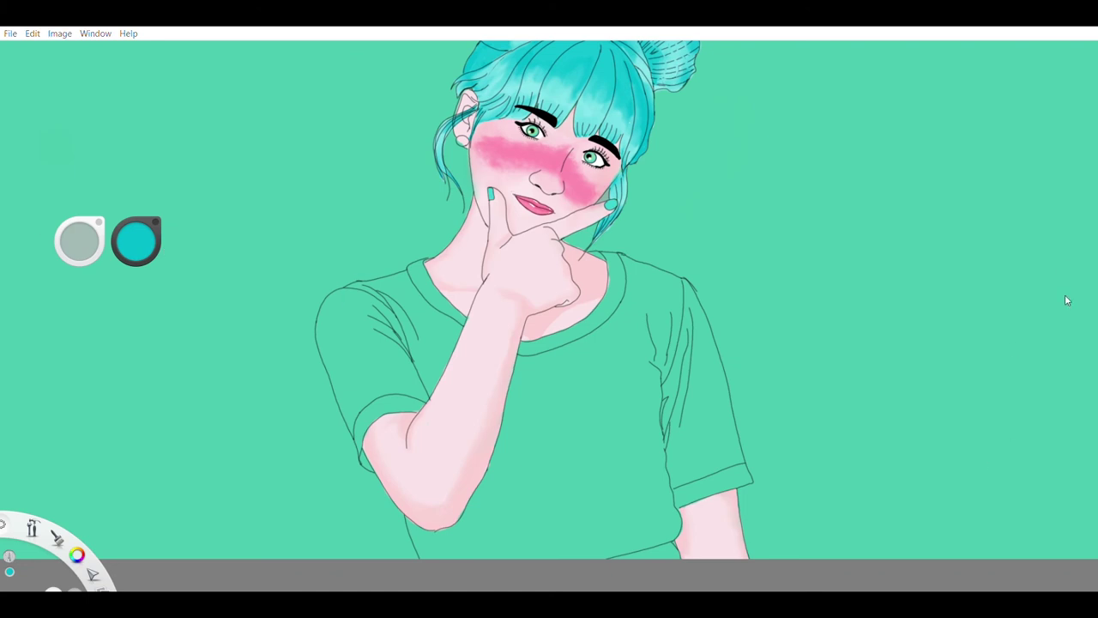
Step: Try covering the T-shirt in pale yellow and in white, and undo both colours
{"action": "left_click", "coordinate": [610, 278]}
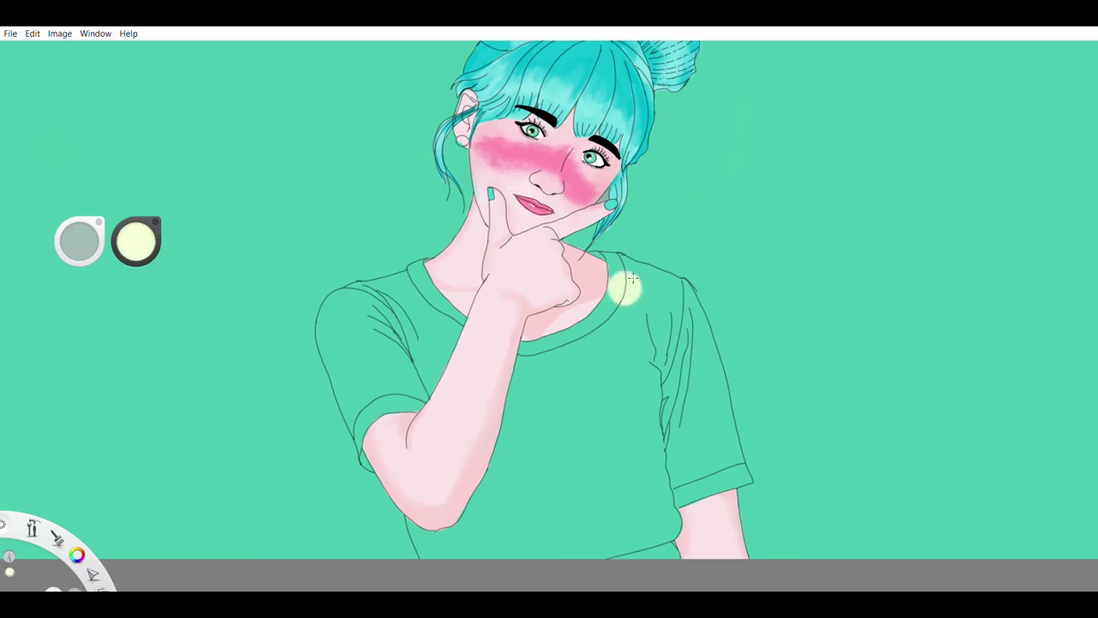
{"action": "mouse_move", "coordinate": [609, 276]}
{"action": "left_mouse_down"}
{"action": "mouse_move", "coordinate": [660, 411]}
{"action": "mouse_move", "coordinate": [702, 339]}
{"action": "mouse_move", "coordinate": [678, 411]}
{"action": "left_mouse_up"}
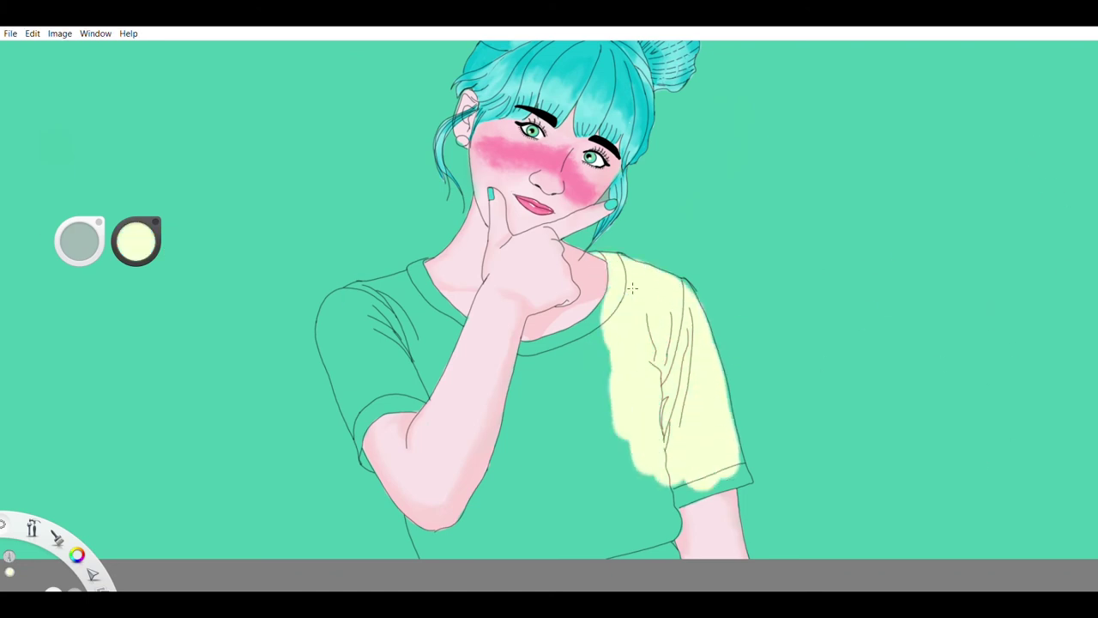
{"action": "key", "text": "ctrl+z"}
{"action": "mouse_move", "coordinate": [613, 296]}
{"action": "left_mouse_down"}
{"action": "mouse_move", "coordinate": [601, 352]}
{"action": "mouse_move", "coordinate": [450, 541]}
{"action": "left_mouse_up"}
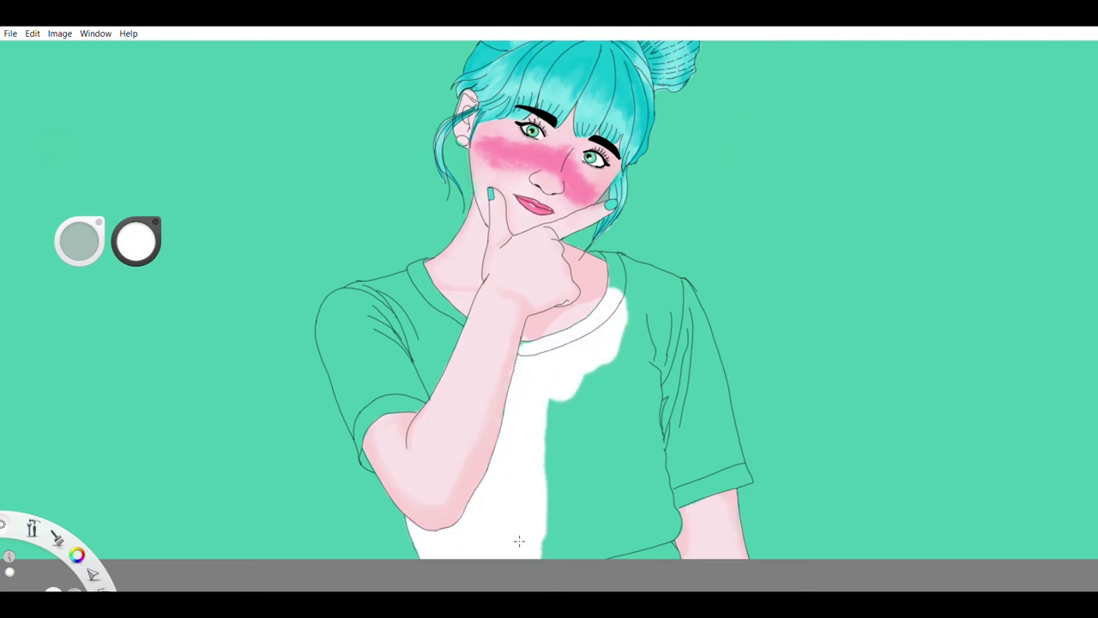
{"action": "mouse_move", "coordinate": [519, 541]}
{"action": "left_mouse_down"}
{"action": "mouse_move", "coordinate": [661, 463]}
{"action": "mouse_move", "coordinate": [652, 549]}
{"action": "mouse_move", "coordinate": [704, 515]}
{"action": "mouse_move", "coordinate": [737, 463]}
{"action": "left_mouse_up"}
{"action": "key", "text": "ctrl+z"}
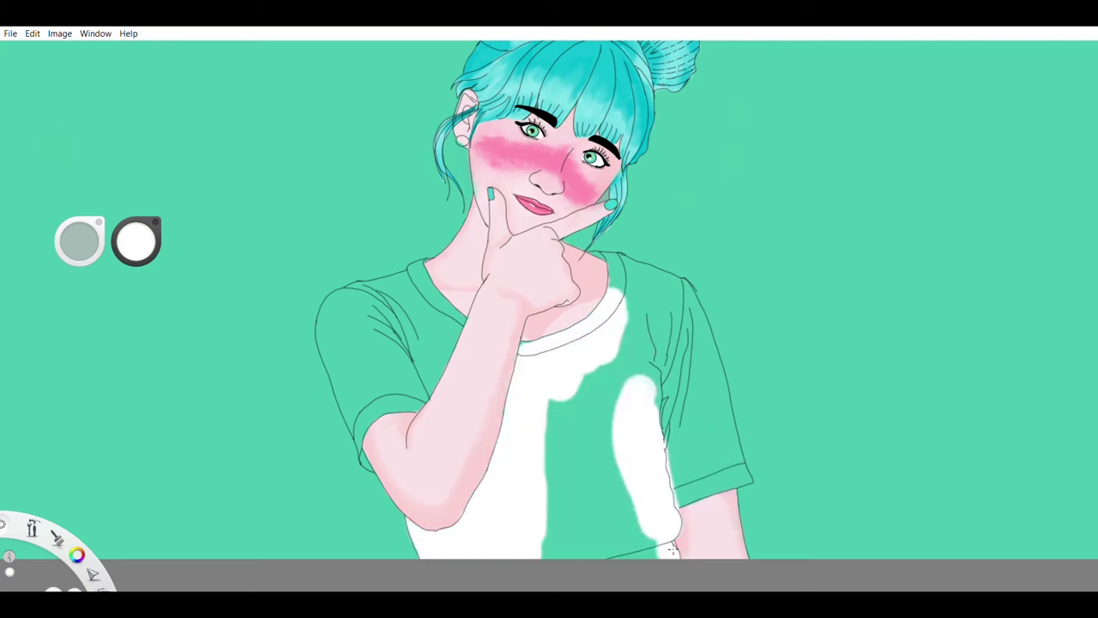
{"action": "mouse_move", "coordinate": [601, 532]}
{"action": "left_mouse_down"}
{"action": "mouse_move", "coordinate": [635, 360]}
{"action": "mouse_move", "coordinate": [721, 481]}
{"action": "left_mouse_up"}
{"action": "left_click_drag", "start_coordinate": [652, 284], "coordinate": [618, 352]}
Step: Paint spaced light turquoise dabs across the collar, shoulders and upper sleeve, aligned to a slanted straight ruler
{"action": "scroll", "coordinate": [639, 313], "scroll_direction": "up", "scroll_amount": 3}
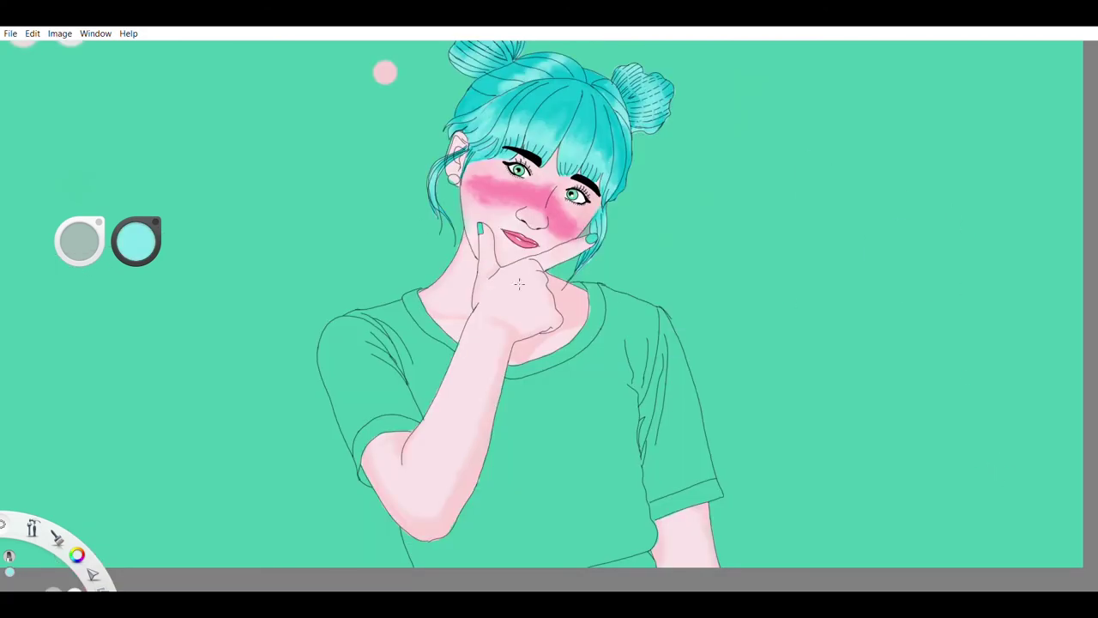
{"action": "left_click_drag", "start_coordinate": [592, 287], "coordinate": [600, 310]}
{"action": "left_click_drag", "start_coordinate": [420, 302], "coordinate": [384, 325]}
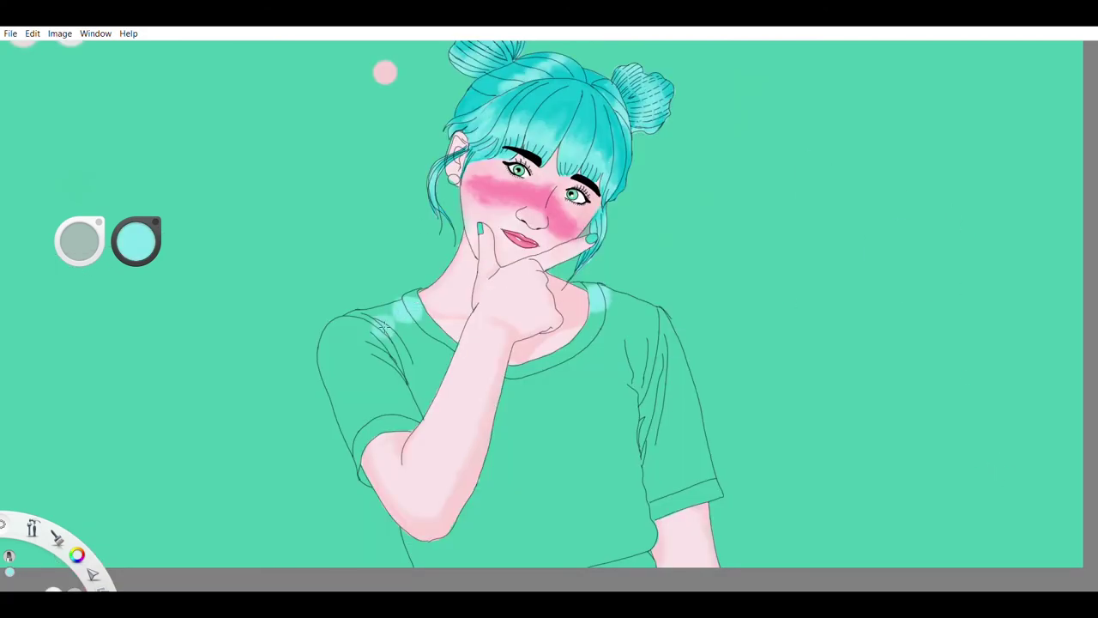
{"action": "key", "text": "ctrl+z"}
{"action": "key", "text": "ctrl+z"}
{"action": "key", "text": "r"}
{"action": "mouse_move", "coordinate": [650, 258]}
{"action": "left_mouse_down"}
{"action": "mouse_move", "coordinate": [831, 432]}
{"action": "mouse_move", "coordinate": [829, 306]}
{"action": "mouse_move", "coordinate": [708, 281]}
{"action": "mouse_move", "coordinate": [716, 309]}
{"action": "left_mouse_up"}
{"action": "key", "text": "ctrl+y"}
{"action": "key", "text": "ctrl+y"}
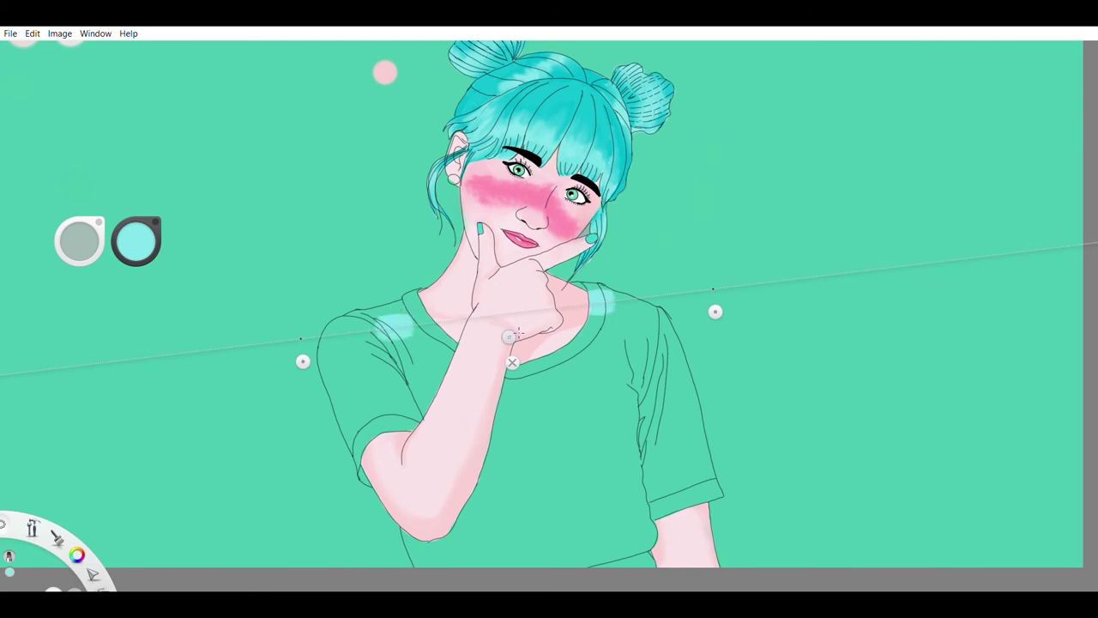
{"action": "mouse_move", "coordinate": [637, 335]}
{"action": "left_mouse_down"}
{"action": "mouse_move", "coordinate": [645, 318]}
{"action": "mouse_move", "coordinate": [438, 343]}
{"action": "mouse_move", "coordinate": [368, 293]}
{"action": "left_mouse_up"}
{"action": "key", "text": "r"}
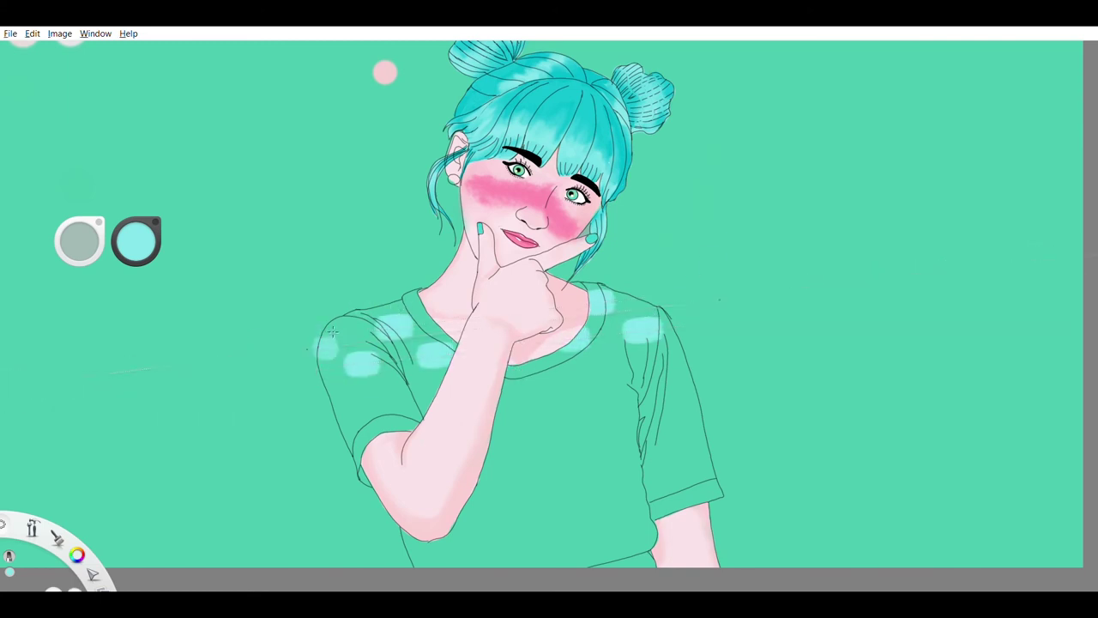
Step: Add light turquoise dabs in slanted rows over both upper sleeves and the chest just below the collar
{"action": "left_click", "coordinate": [322, 347]}
{"action": "left_click", "coordinate": [622, 356]}
{"action": "left_click", "coordinate": [674, 358]}
{"action": "left_click_drag", "start_coordinate": [612, 368], "coordinate": [563, 363]}
{"action": "left_click", "coordinate": [542, 376]}
{"action": "left_click", "coordinate": [405, 386]}
{"action": "left_click", "coordinate": [333, 399]}
{"action": "left_click", "coordinate": [662, 394]}
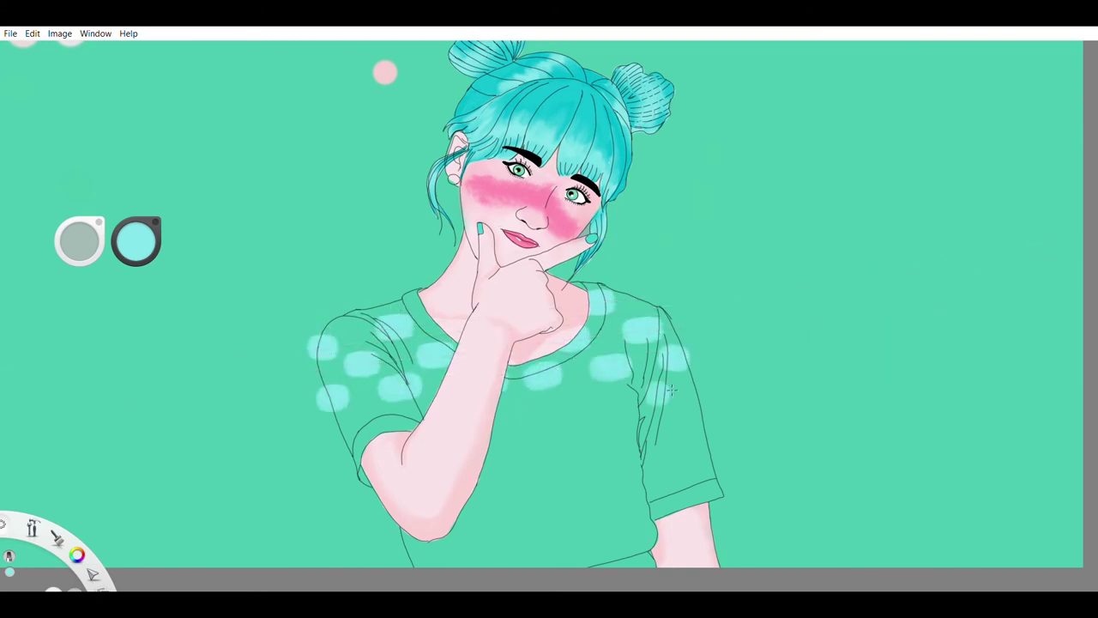
Step: Continue the rows of light turquoise dabs across the middle of the chest and both lower sleeves
{"action": "left_click", "coordinate": [576, 410]}
{"action": "left_click", "coordinate": [519, 415]}
{"action": "left_click", "coordinate": [420, 416]}
{"action": "left_click", "coordinate": [363, 424]}
{"action": "left_click", "coordinate": [688, 424]}
{"action": "left_click", "coordinate": [620, 440]}
{"action": "left_click", "coordinate": [554, 452]}
{"action": "left_click", "coordinate": [492, 467]}
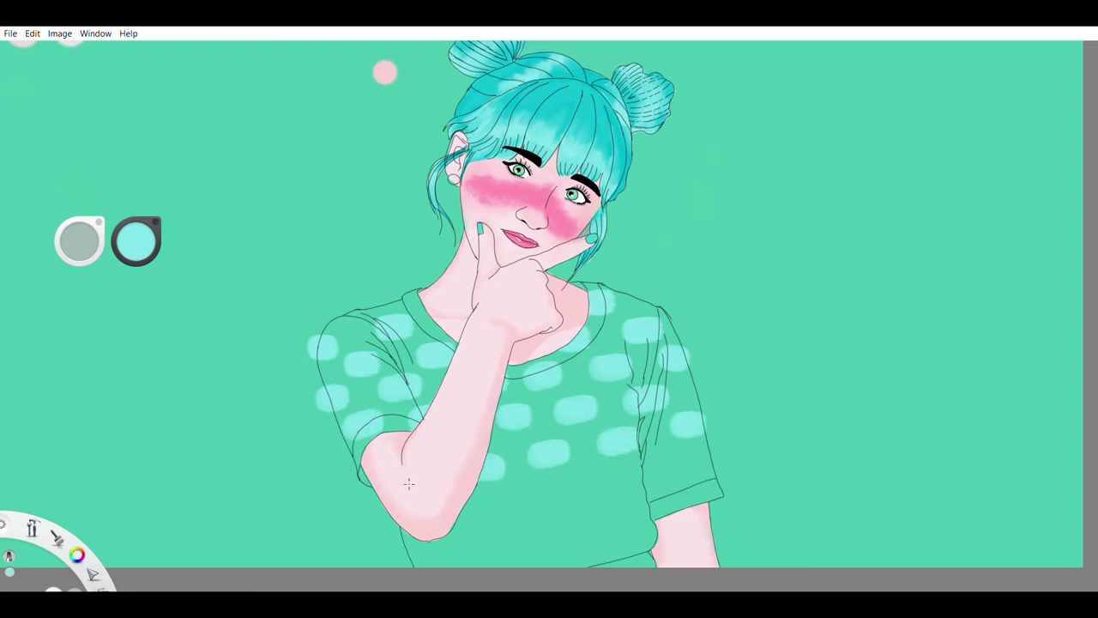
Step: Fill the lower T-shirt down to the hem and the lowered arm's sleeve cuff with light turquoise dabs
{"action": "left_click", "coordinate": [661, 463]}
{"action": "left_click", "coordinate": [589, 487]}
{"action": "left_click", "coordinate": [521, 503]}
{"action": "left_click", "coordinate": [461, 516]}
{"action": "left_click", "coordinate": [699, 481]}
{"action": "left_click_drag", "start_coordinate": [474, 539], "coordinate": [507, 549]}
{"action": "left_click_drag", "start_coordinate": [412, 556], "coordinate": [441, 559]}
{"action": "left_click_drag", "start_coordinate": [568, 551], "coordinate": [623, 546]}
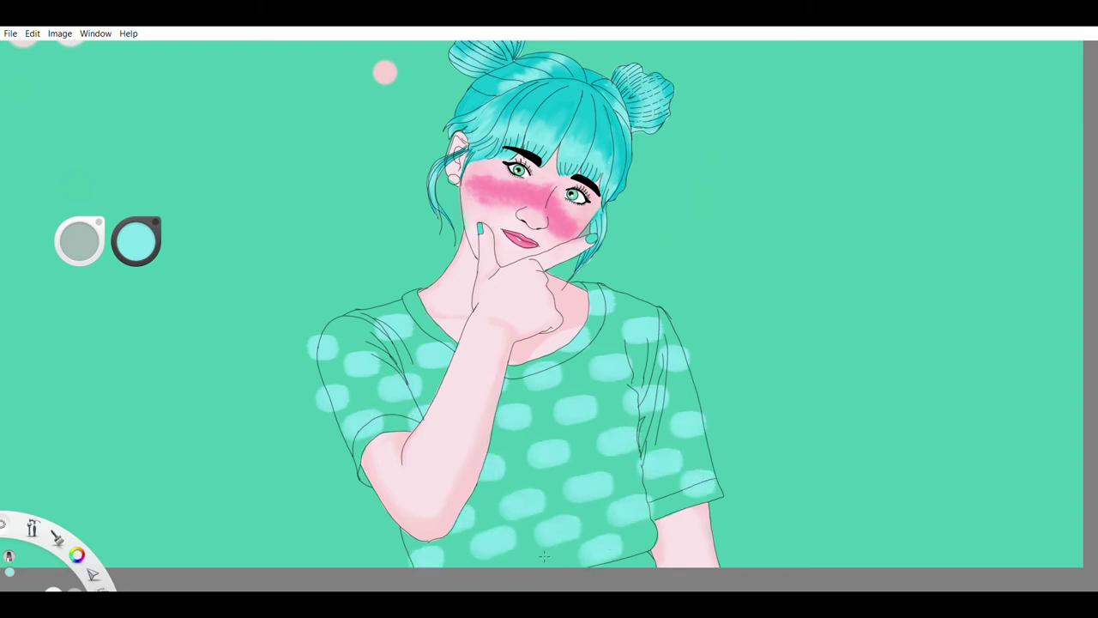
{"action": "left_click_drag", "start_coordinate": [509, 559], "coordinate": [547, 558]}
Step: Paint brighter turquoise dabs in the gaps between the light ones across the sleeves and body of the T-shirt
{"action": "left_click_drag", "start_coordinate": [337, 337], "coordinate": [364, 338]}
{"action": "left_click_drag", "start_coordinate": [382, 358], "coordinate": [408, 360]}
{"action": "left_click_drag", "start_coordinate": [668, 328], "coordinate": [689, 329]}
{"action": "left_click_drag", "start_coordinate": [630, 365], "coordinate": [656, 365]}
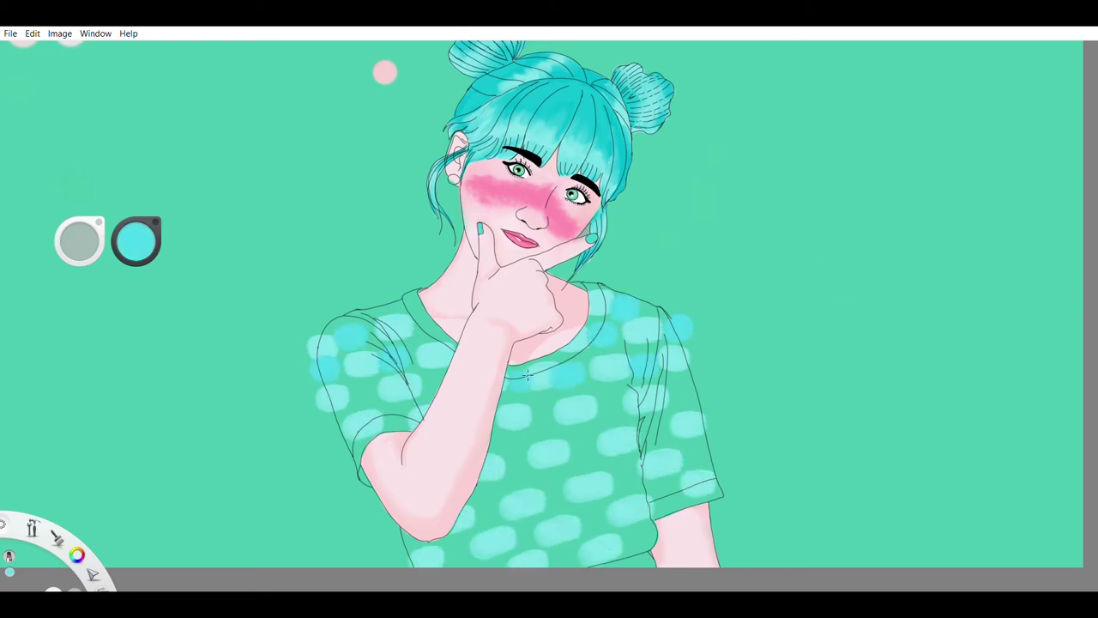
{"action": "left_click_drag", "start_coordinate": [417, 386], "coordinate": [441, 385]}
{"action": "left_click_drag", "start_coordinate": [343, 400], "coordinate": [377, 400]}
{"action": "left_click_drag", "start_coordinate": [596, 406], "coordinate": [626, 406]}
{"action": "mouse_move", "coordinate": [562, 449]}
{"action": "left_mouse_down"}
{"action": "mouse_move", "coordinate": [595, 447]}
{"action": "mouse_move", "coordinate": [552, 375]}
{"action": "left_mouse_up"}
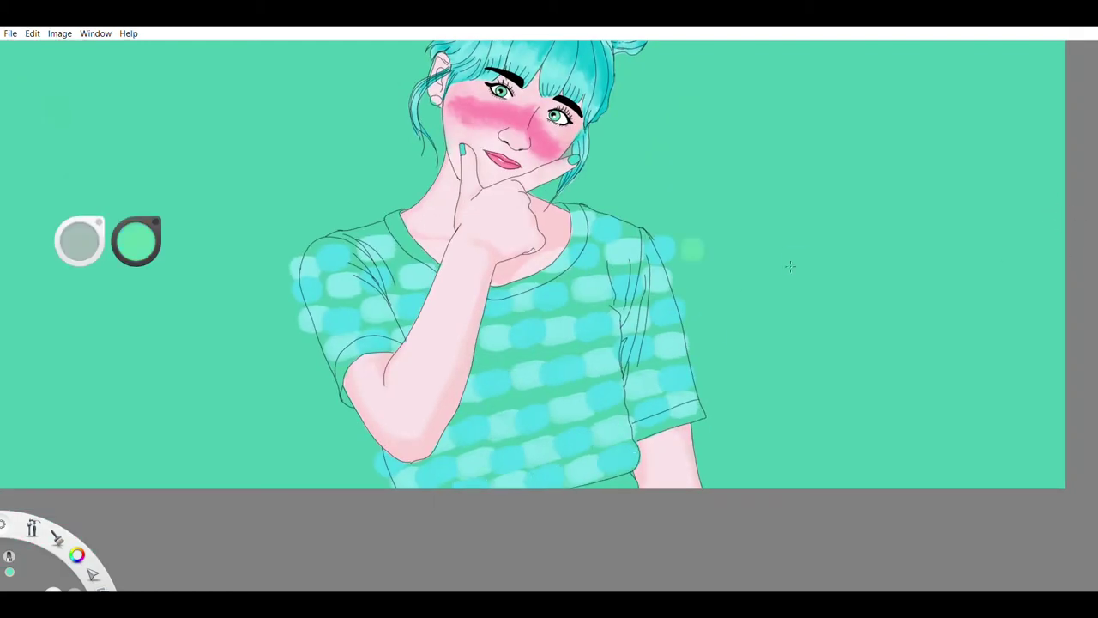
Step: Dab a deeper turquoise over the collar, the shoulder tops and the bent arm's upper sleeve
{"action": "left_click", "coordinate": [601, 227], "text": "alt"}
{"action": "mouse_move", "coordinate": [571, 225]}
{"action": "left_mouse_down"}
{"action": "mouse_move", "coordinate": [592, 236]}
{"action": "mouse_move", "coordinate": [645, 232]}
{"action": "left_mouse_up"}
{"action": "left_click_drag", "start_coordinate": [556, 203], "coordinate": [580, 211]}
{"action": "left_click_drag", "start_coordinate": [377, 221], "coordinate": [405, 228]}
{"action": "left_click_drag", "start_coordinate": [326, 233], "coordinate": [367, 247]}
{"action": "mouse_move", "coordinate": [297, 251]}
{"action": "left_mouse_down"}
{"action": "mouse_move", "coordinate": [369, 268]}
{"action": "mouse_move", "coordinate": [371, 305]}
{"action": "left_mouse_up"}
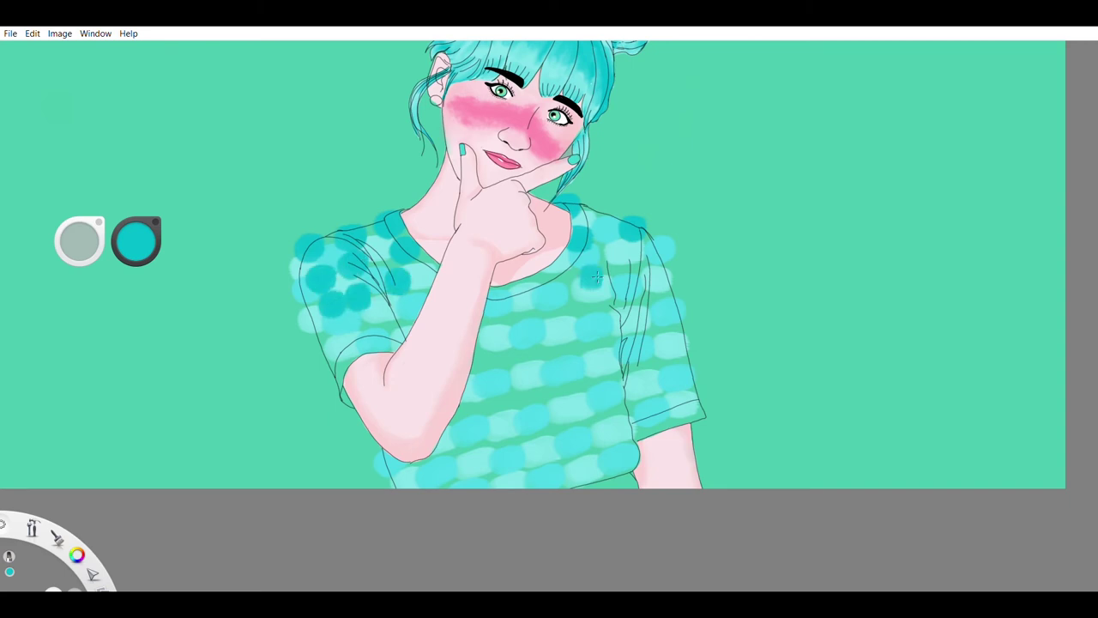
Step: Add deeper turquoise dabs over the upper chest, the lowered arm's upper sleeve and the bent arm's sleeve near its cuff
{"action": "left_click_drag", "start_coordinate": [561, 278], "coordinate": [601, 269]}
{"action": "left_click_drag", "start_coordinate": [630, 265], "coordinate": [649, 264]}
{"action": "left_click_drag", "start_coordinate": [360, 323], "coordinate": [402, 324]}
{"action": "left_click_drag", "start_coordinate": [318, 340], "coordinate": [333, 342]}
{"action": "left_click_drag", "start_coordinate": [484, 329], "coordinate": [525, 315]}
{"action": "left_click_drag", "start_coordinate": [558, 309], "coordinate": [617, 305]}
{"action": "left_click_drag", "start_coordinate": [575, 340], "coordinate": [600, 322]}
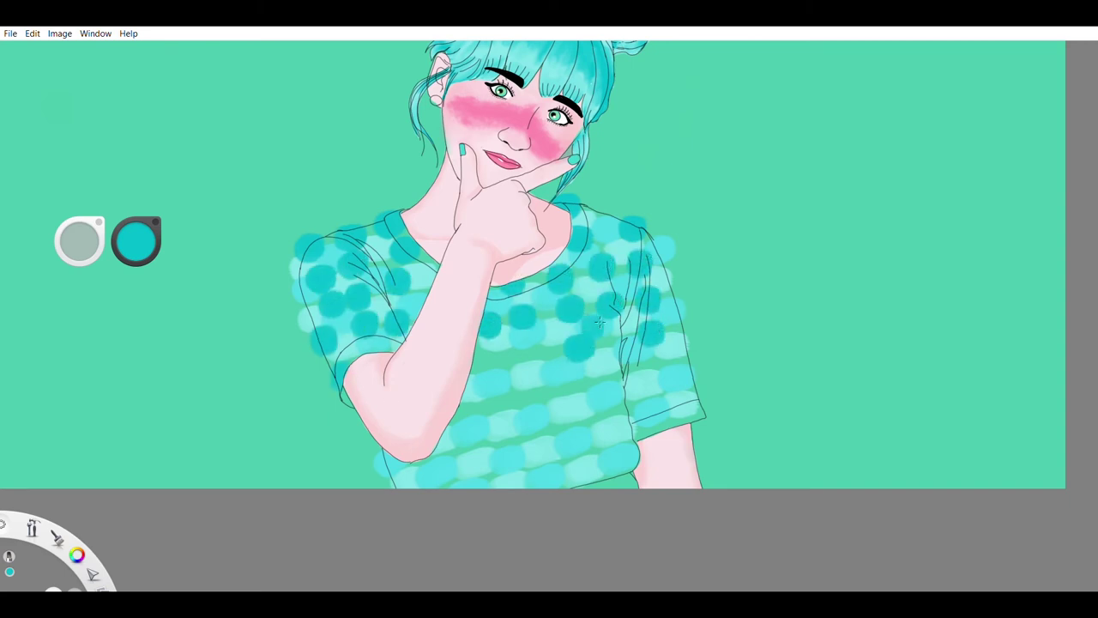
Step: Spread deeper turquoise dabs over the lower chest, the hem area and the lowered arm's lower sleeve
{"action": "left_click", "coordinate": [540, 355]}
{"action": "left_click", "coordinate": [502, 362]}
{"action": "left_click", "coordinate": [674, 362]}
{"action": "left_click", "coordinate": [593, 380]}
{"action": "left_click", "coordinate": [538, 393]}
{"action": "left_click", "coordinate": [664, 396]}
{"action": "left_click", "coordinate": [466, 411]}
{"action": "left_click", "coordinate": [552, 431]}
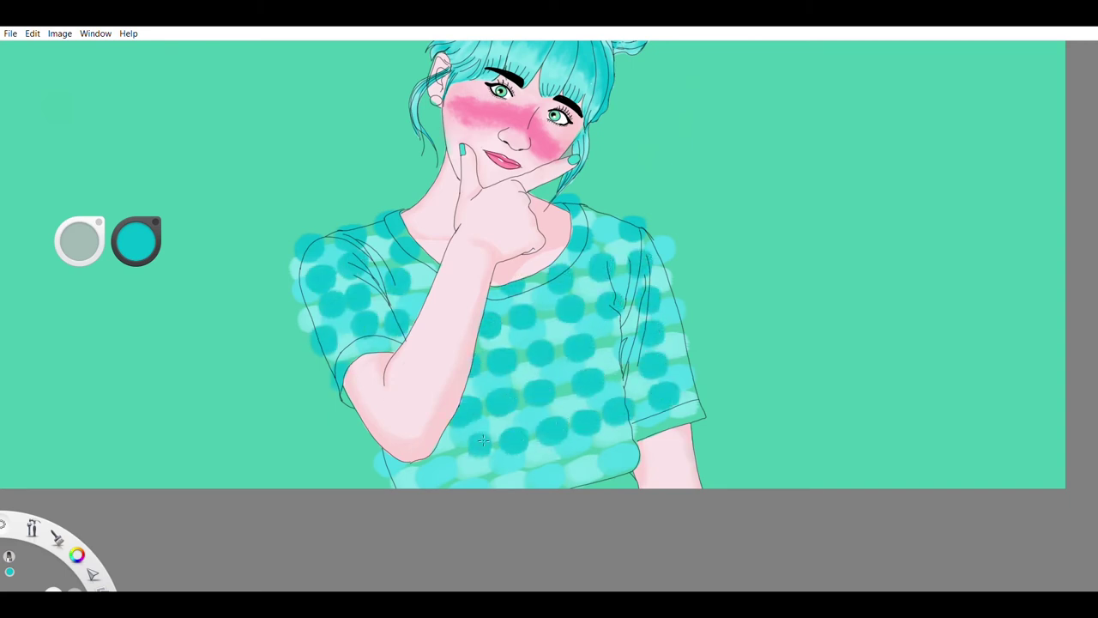
{"action": "left_click", "coordinate": [461, 449]}
{"action": "left_click", "coordinate": [599, 452]}
{"action": "left_click", "coordinate": [557, 464]}
{"action": "left_click", "coordinate": [495, 470]}
Step: Lighten one chest spot with sampled light turquoise and dab dark teal along the collar, shoulders and upper chest
{"action": "left_click", "coordinate": [644, 246], "text": "alt"}
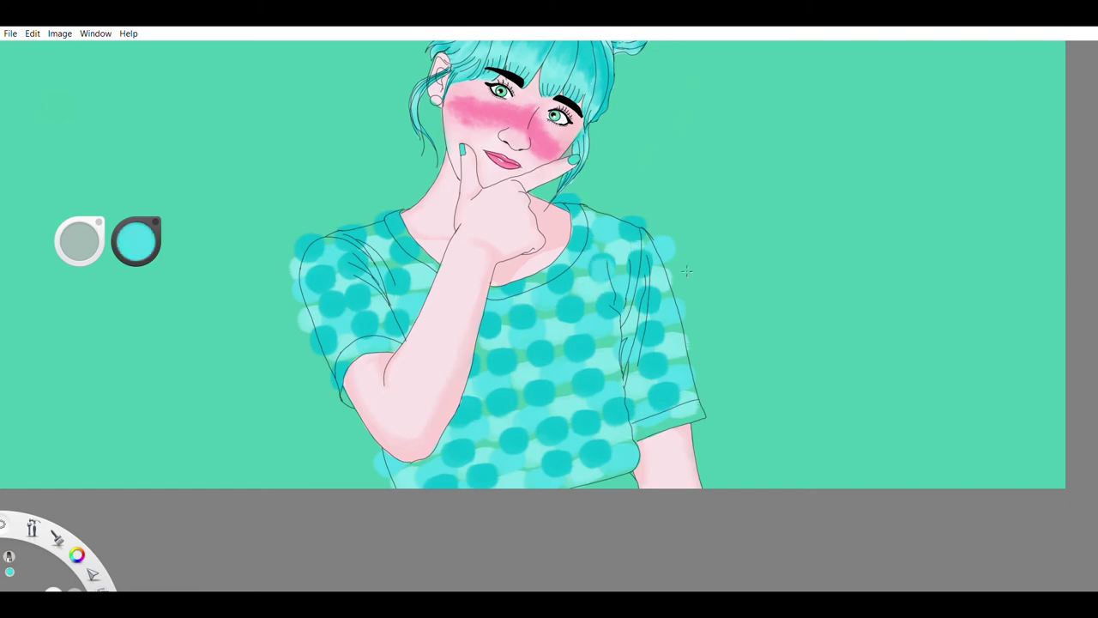
{"action": "left_click", "coordinate": [594, 274]}
{"action": "left_click", "coordinate": [592, 204]}
{"action": "left_click", "coordinate": [603, 246]}
{"action": "left_click", "coordinate": [620, 272]}
{"action": "left_click", "coordinate": [538, 278]}
{"action": "left_click", "coordinate": [369, 231]}
{"action": "left_click", "coordinate": [332, 247]}
{"action": "left_click", "coordinate": [410, 294]}
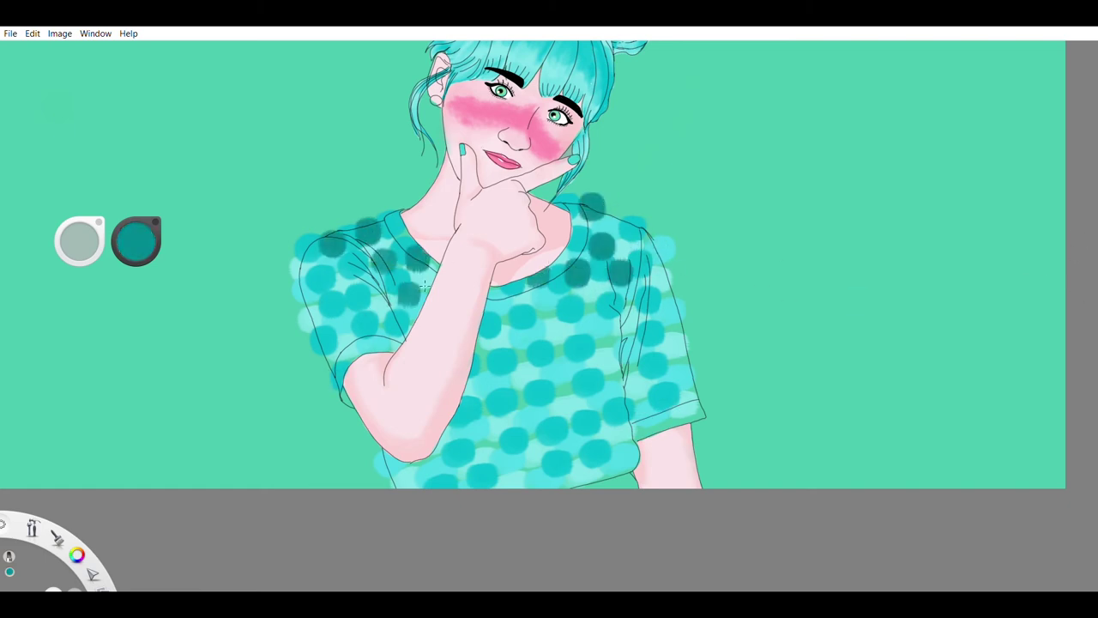
Step: Add dark teal dabs down the bent arm's sleeve and beside the lowered arm's armpit folds
{"action": "left_click", "coordinate": [308, 307]}
{"action": "left_click", "coordinate": [329, 358]}
{"action": "left_click", "coordinate": [375, 310]}
{"action": "left_click", "coordinate": [337, 321]}
{"action": "left_click", "coordinate": [345, 277]}
{"action": "left_click", "coordinate": [592, 307]}
{"action": "left_click", "coordinate": [631, 303]}
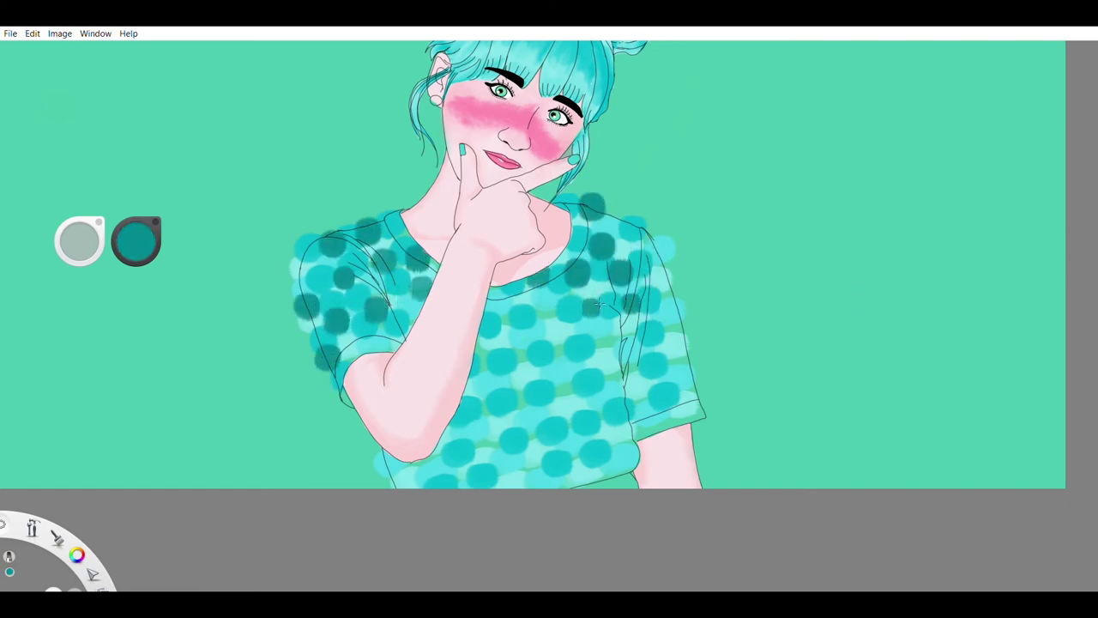
Step: Place dark teal dabs down the lowered arm's sleeve to its cuff and across the middle of the chest
{"action": "left_click", "coordinate": [543, 313]}
{"action": "left_click", "coordinate": [671, 301]}
{"action": "left_click", "coordinate": [675, 349]}
{"action": "left_click", "coordinate": [693, 394]}
{"action": "left_click", "coordinate": [669, 423]}
{"action": "left_click", "coordinate": [633, 376]}
{"action": "left_click", "coordinate": [608, 342]}
{"action": "left_click", "coordinate": [522, 398]}
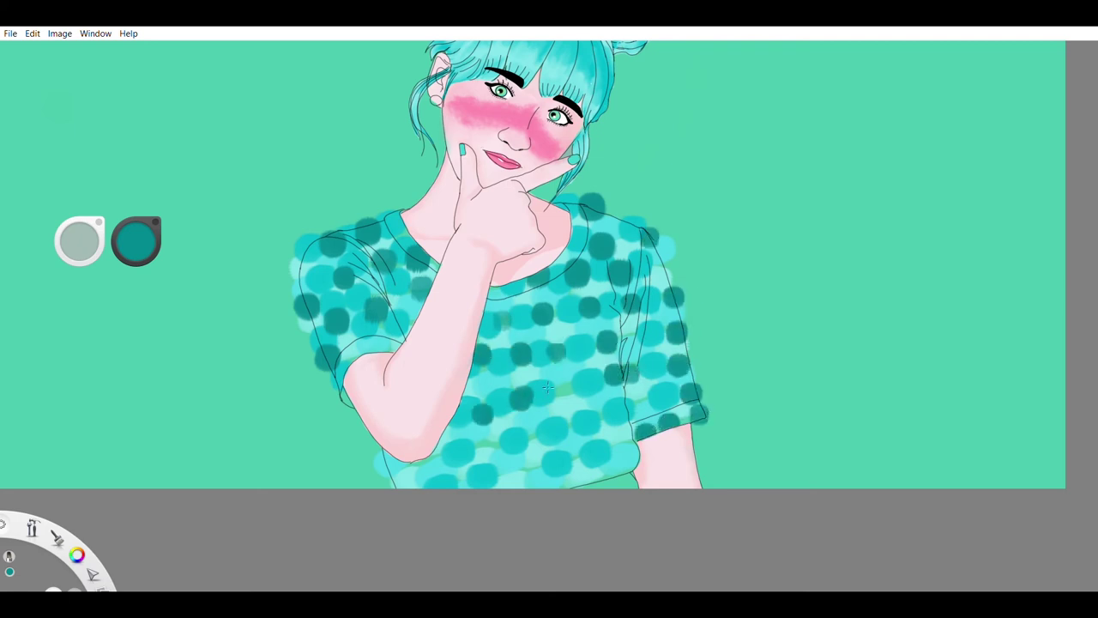
Step: Finish the dark teal dabs in rows over the lower T-shirt down to the hem
{"action": "left_click", "coordinate": [564, 387]}
{"action": "left_click", "coordinate": [485, 442]}
{"action": "left_click", "coordinate": [534, 434]}
{"action": "left_click", "coordinate": [573, 423]}
{"action": "left_click", "coordinate": [600, 415]}
{"action": "left_click", "coordinate": [516, 468]}
{"action": "left_click", "coordinate": [467, 467]}
{"action": "left_click", "coordinate": [440, 477]}
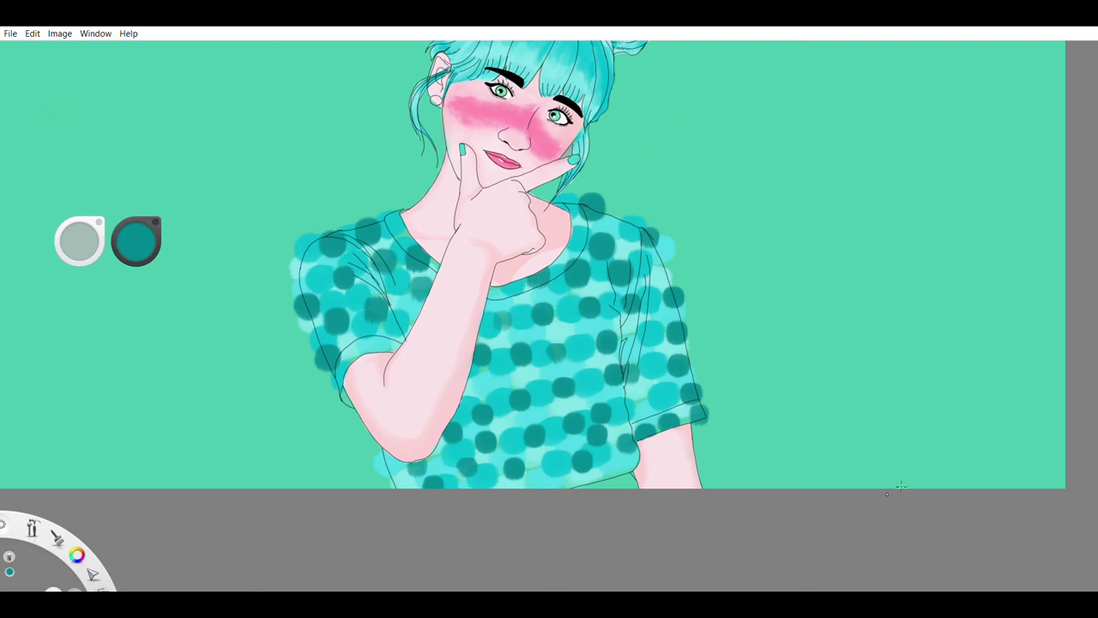
Step: Blend the turquoise and teal dabs into a mottled texture over the chest, body and lowered arm's sleeve
{"action": "mouse_move", "coordinate": [582, 203]}
{"action": "left_mouse_down"}
{"action": "mouse_move", "coordinate": [641, 234]}
{"action": "mouse_move", "coordinate": [637, 246]}
{"action": "mouse_move", "coordinate": [583, 221]}
{"action": "mouse_move", "coordinate": [603, 271]}
{"action": "mouse_move", "coordinate": [613, 255]}
{"action": "mouse_move", "coordinate": [595, 292]}
{"action": "left_mouse_up"}
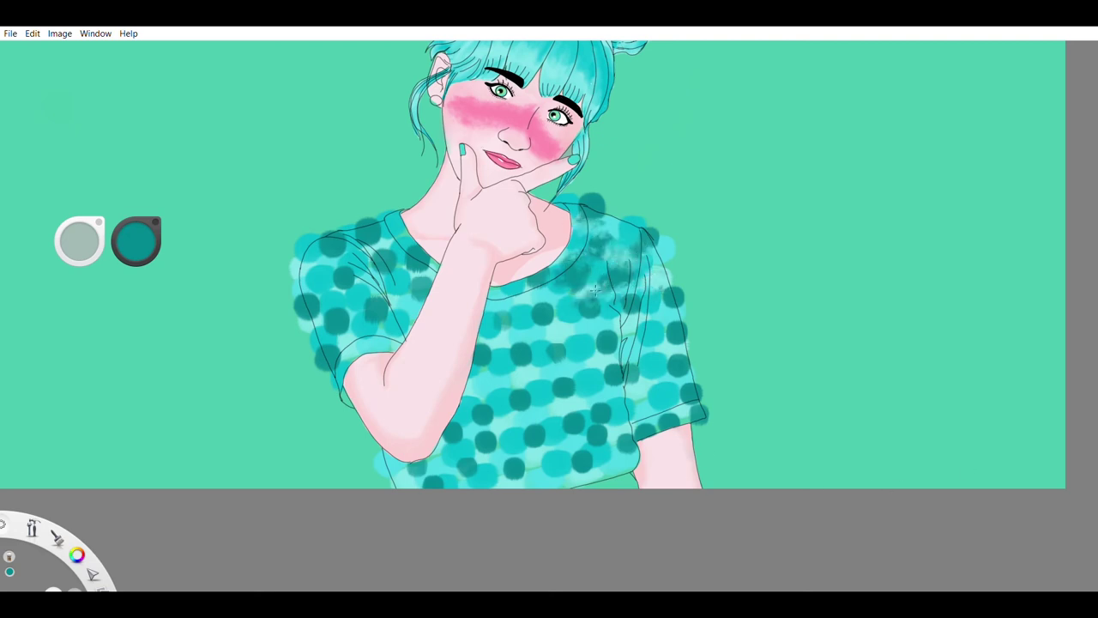
{"action": "left_click_drag", "start_coordinate": [633, 260], "coordinate": [518, 292]}
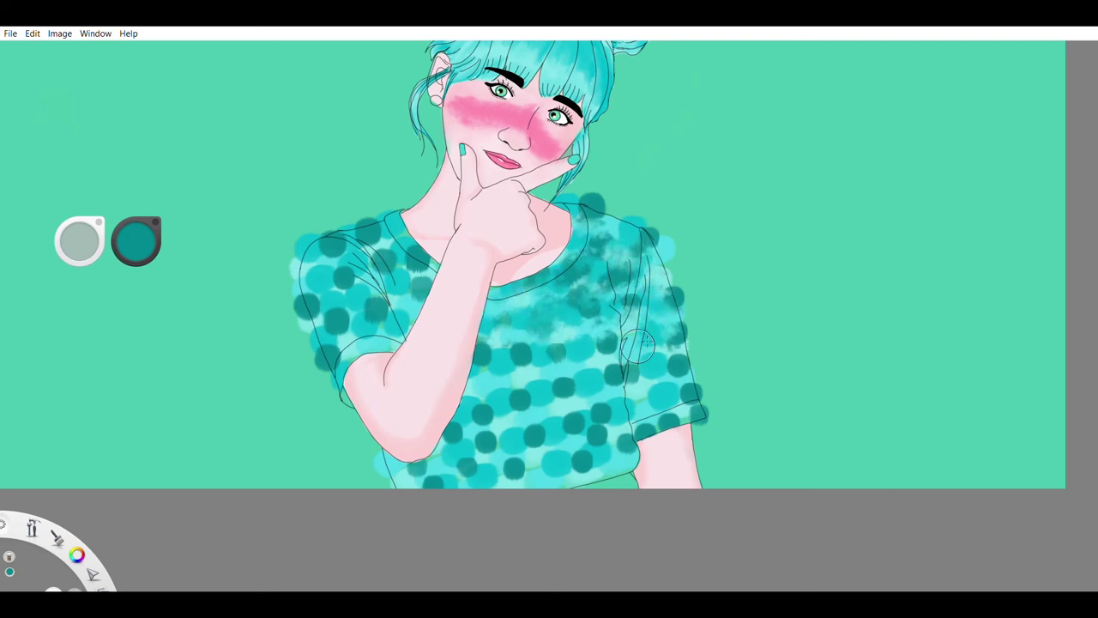
{"action": "left_click_drag", "start_coordinate": [683, 396], "coordinate": [654, 234]}
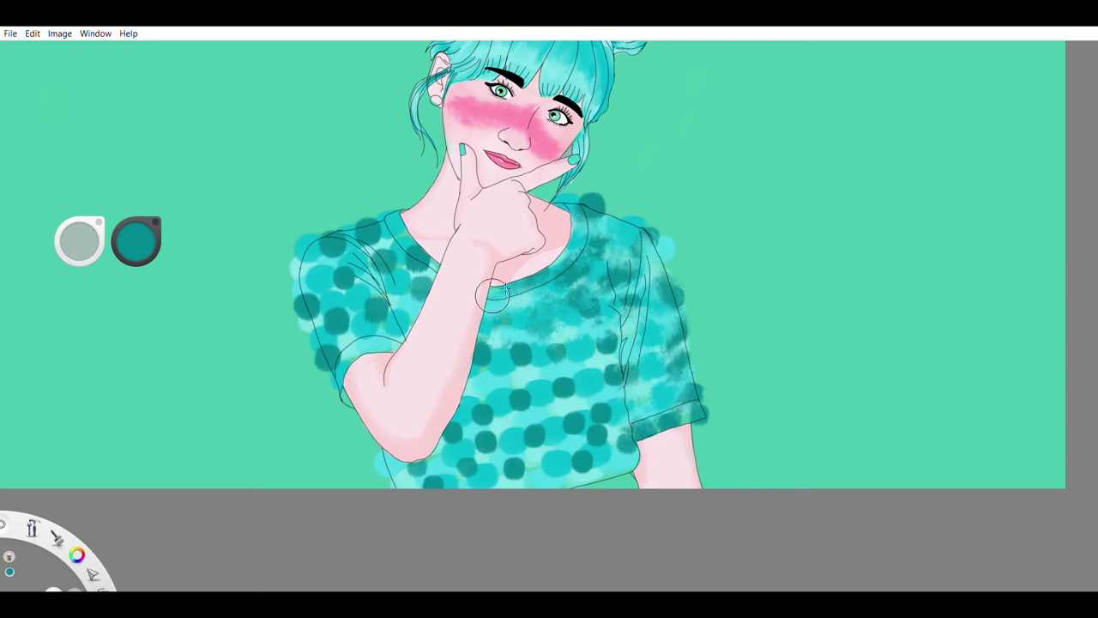
{"action": "mouse_move", "coordinate": [496, 361]}
{"action": "left_mouse_down"}
{"action": "mouse_move", "coordinate": [610, 342]}
{"action": "mouse_move", "coordinate": [608, 354]}
{"action": "mouse_move", "coordinate": [513, 380]}
{"action": "mouse_move", "coordinate": [482, 404]}
{"action": "mouse_move", "coordinate": [494, 419]}
{"action": "mouse_move", "coordinate": [593, 393]}
{"action": "mouse_move", "coordinate": [504, 422]}
{"action": "mouse_move", "coordinate": [564, 439]}
{"action": "left_mouse_up"}
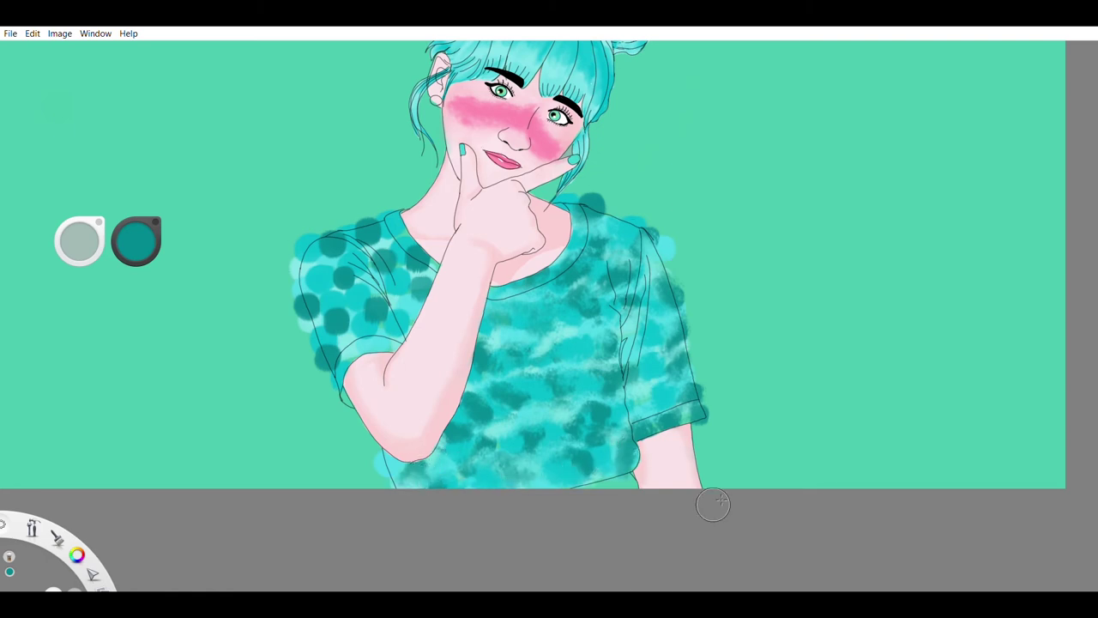
Step: Undo the last blending strokes on the lower T-shirt and blend the dabs near the hem again
{"action": "key", "text": "ctrl+z"}
{"action": "key", "text": "ctrl+z"}
{"action": "key", "text": "ctrl+z"}
{"action": "key", "text": "ctrl+z"}
{"action": "key", "text": "ctrl+z"}
{"action": "key", "text": "ctrl+z"}
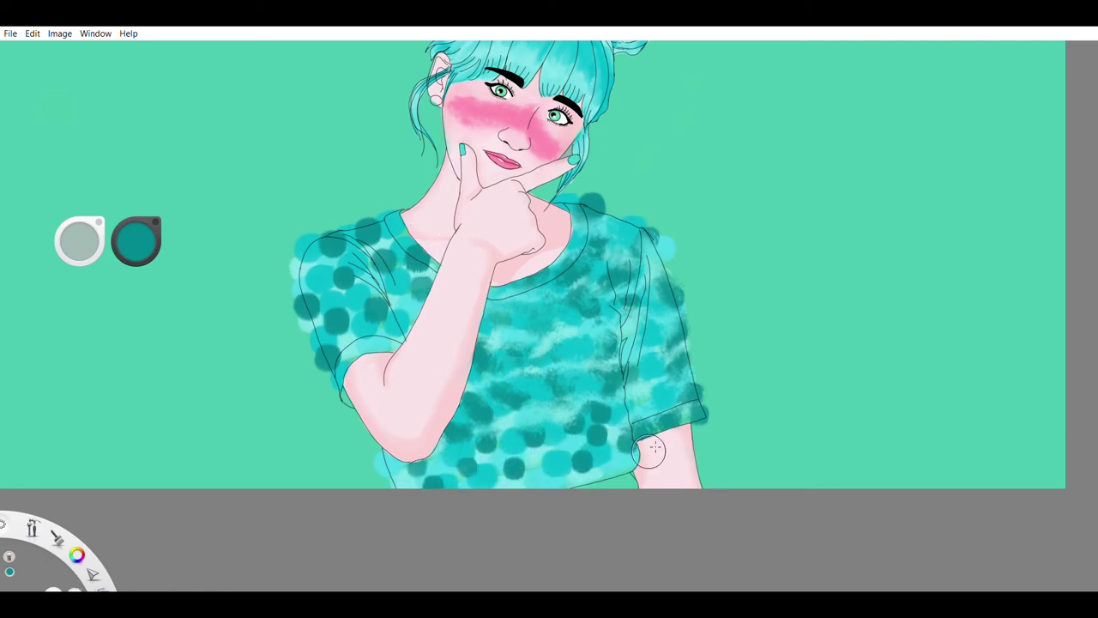
{"action": "mouse_move", "coordinate": [594, 412]}
{"action": "left_mouse_down"}
{"action": "mouse_move", "coordinate": [502, 451]}
{"action": "mouse_move", "coordinate": [612, 460]}
{"action": "left_mouse_up"}
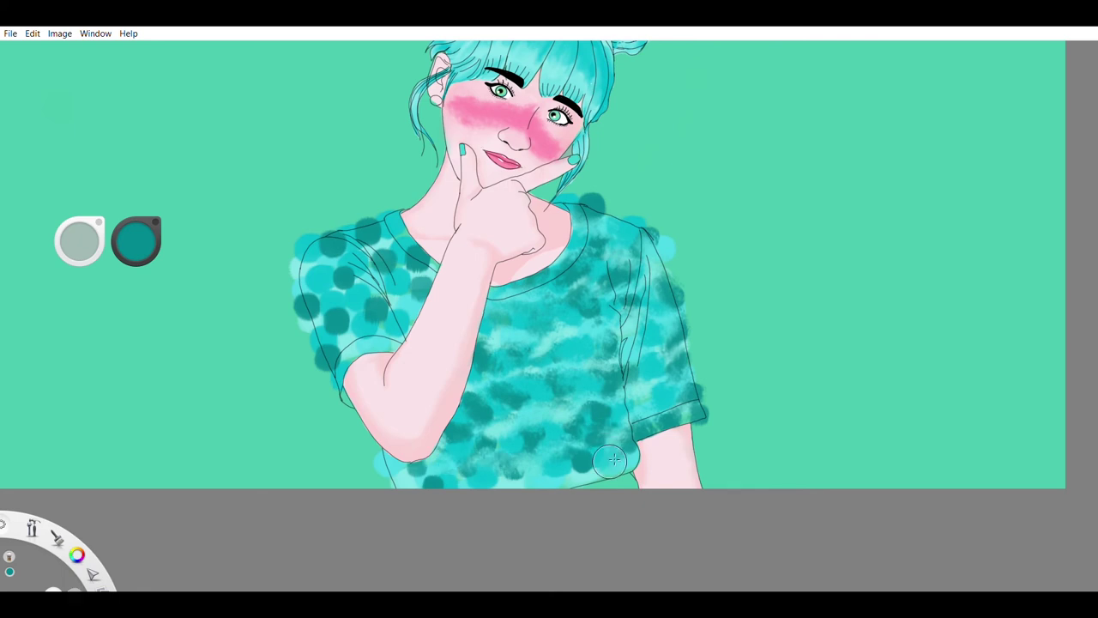
Step: Blend the dabs on the collar, shoulder and sleeve on the bent arm's side into the same mottled texture
{"action": "mouse_move", "coordinate": [383, 325]}
{"action": "left_mouse_down"}
{"action": "mouse_move", "coordinate": [411, 289]}
{"action": "mouse_move", "coordinate": [404, 232]}
{"action": "left_mouse_up"}
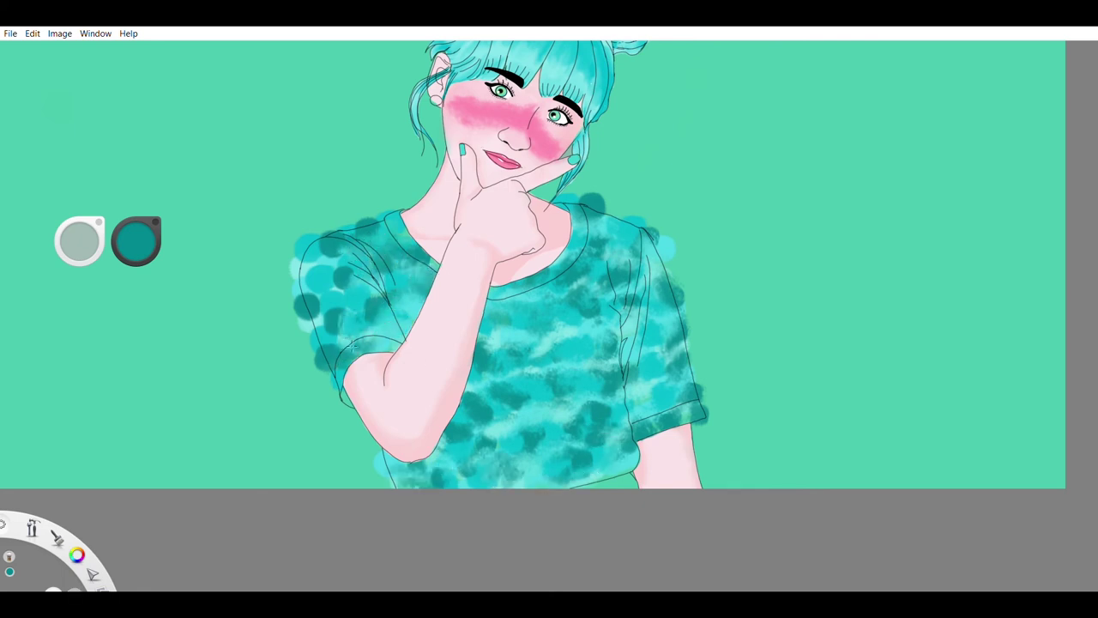
{"action": "mouse_move", "coordinate": [353, 345]}
{"action": "left_mouse_down"}
{"action": "mouse_move", "coordinate": [319, 315]}
{"action": "mouse_move", "coordinate": [343, 267]}
{"action": "mouse_move", "coordinate": [317, 259]}
{"action": "mouse_move", "coordinate": [381, 229]}
{"action": "left_mouse_up"}
{"action": "scroll", "coordinate": [536, 242], "scroll_direction": "up", "scroll_amount": 3}
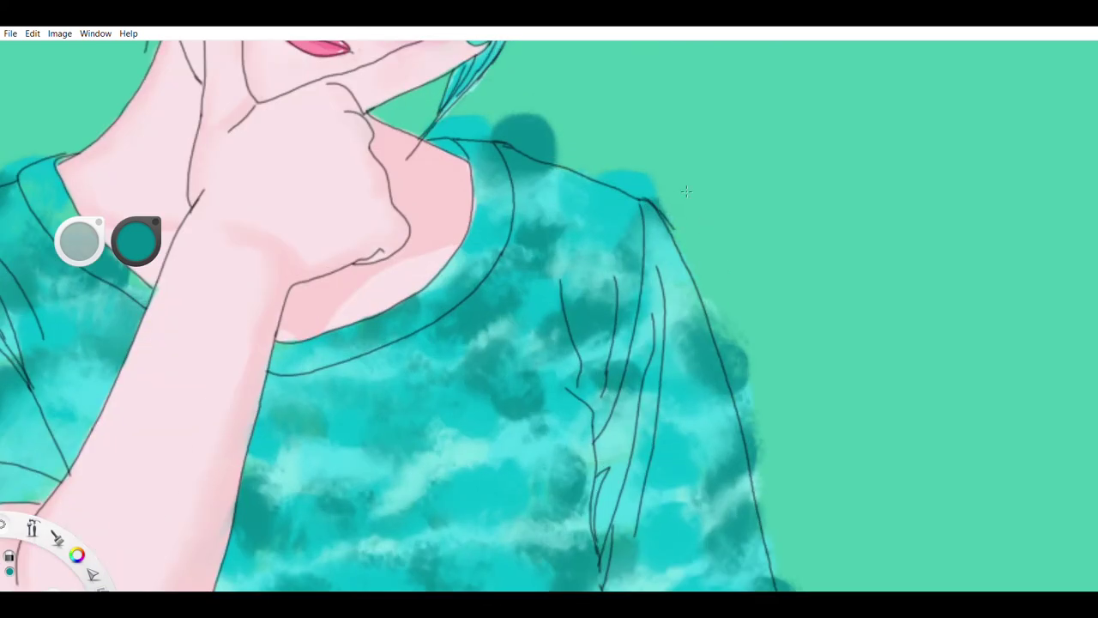
Step: Erase the turquoise and teal paint that spills outside the T-shirt outline along the shoulders and both sleeves
{"action": "scroll", "coordinate": [728, 264], "scroll_direction": "up", "scroll_amount": 2}
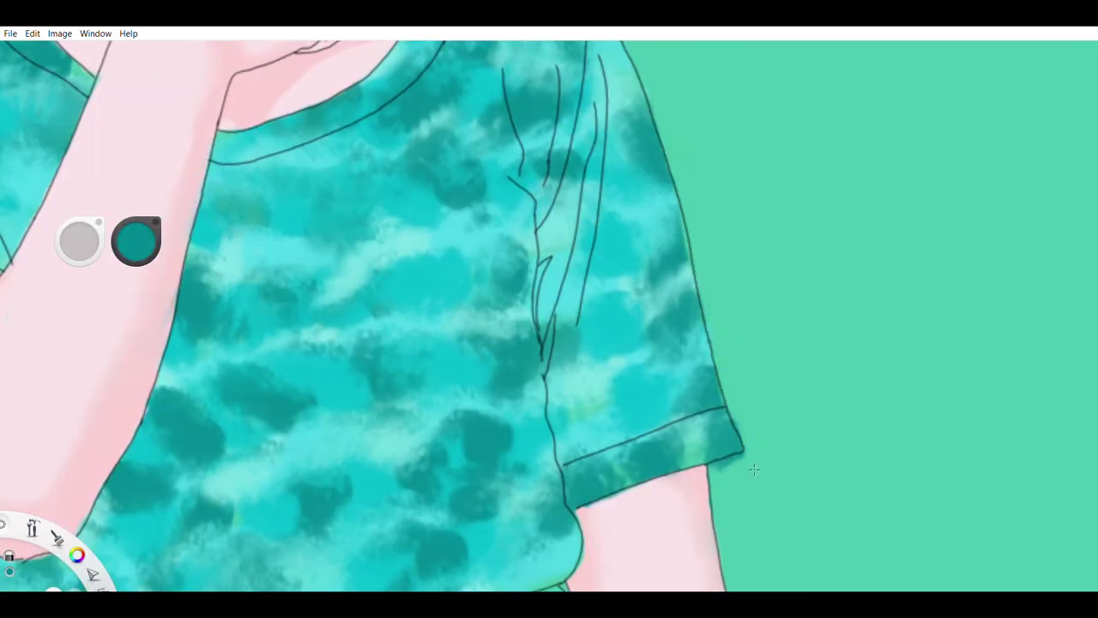
{"action": "scroll", "coordinate": [787, 346], "scroll_direction": "down", "scroll_amount": 3}
{"action": "scroll", "coordinate": [216, 295], "scroll_direction": "up", "scroll_amount": 4}
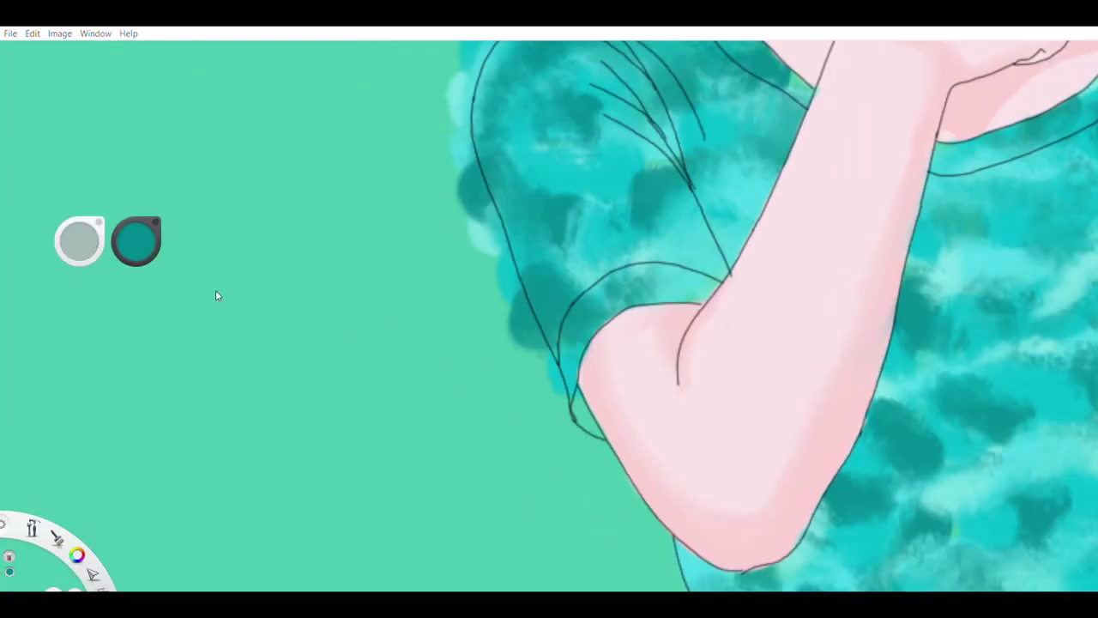
{"action": "scroll", "coordinate": [509, 326], "scroll_direction": "down", "scroll_amount": 1}
{"action": "scroll", "coordinate": [502, 257], "scroll_direction": "up", "scroll_amount": 1}
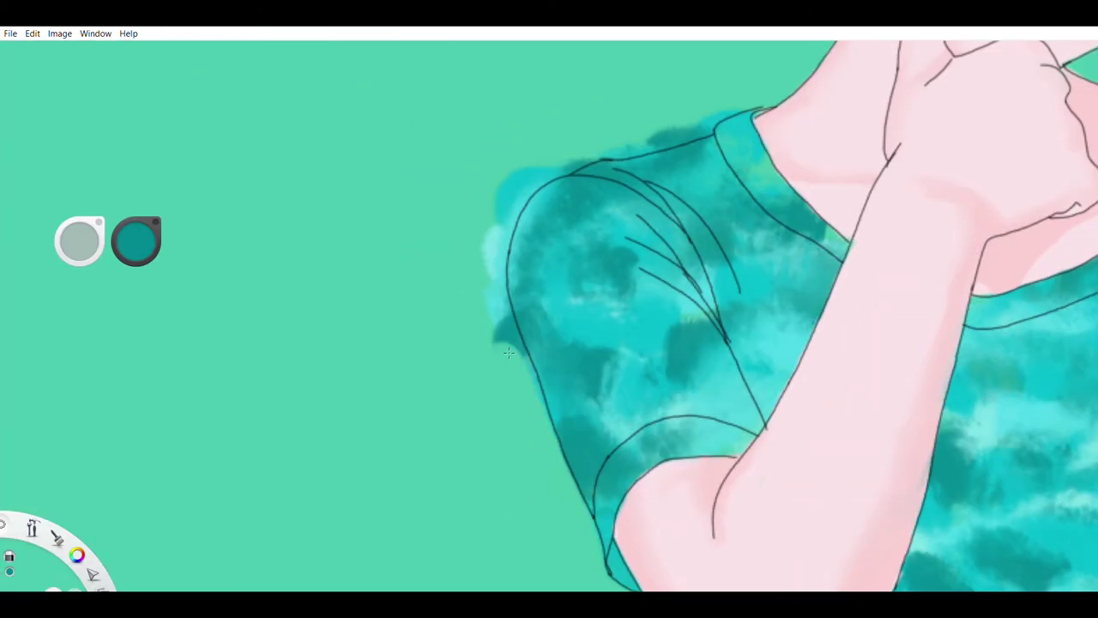
{"action": "left_click_drag", "start_coordinate": [562, 163], "coordinate": [512, 186]}
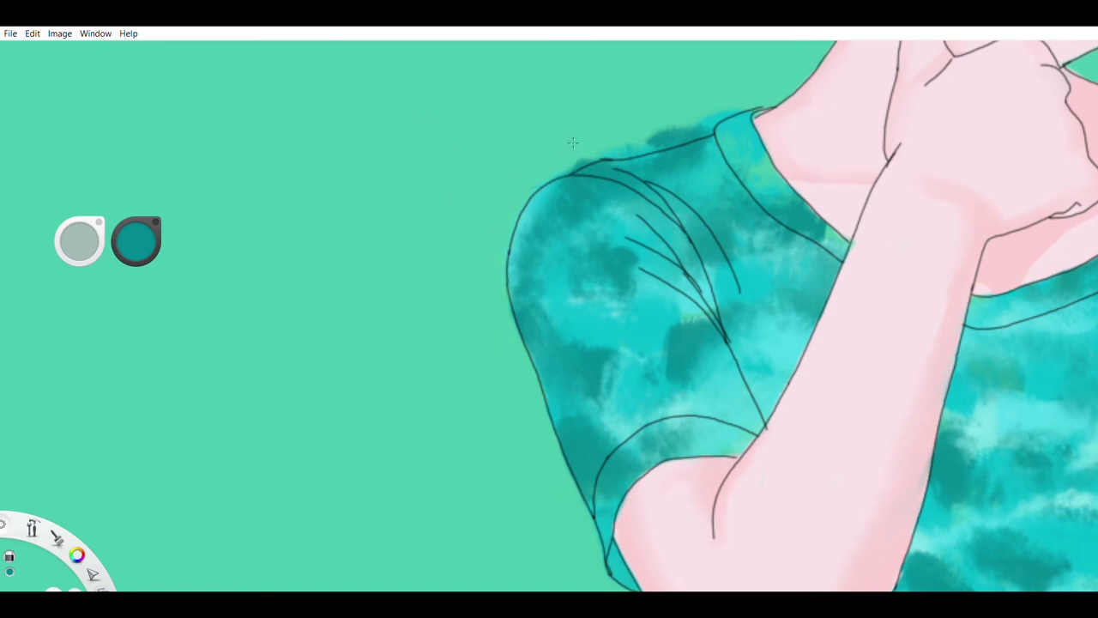
{"action": "scroll", "coordinate": [587, 141], "scroll_direction": "down", "scroll_amount": 2}
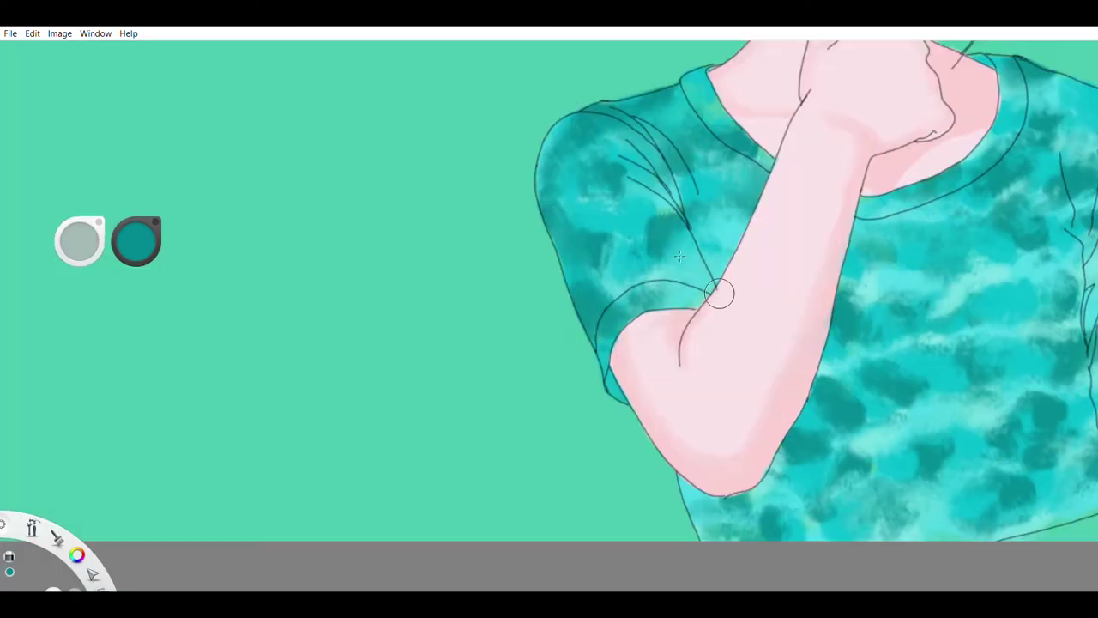
Step: Paint the T-shirt's collar band and both sleeve cuffs solid dark teal
{"action": "scroll", "coordinate": [600, 355], "scroll_direction": "up", "scroll_amount": 2}
{"action": "mouse_move", "coordinate": [712, 258]}
{"action": "left_mouse_down"}
{"action": "mouse_move", "coordinate": [558, 360]}
{"action": "mouse_move", "coordinate": [584, 468]}
{"action": "left_mouse_up"}
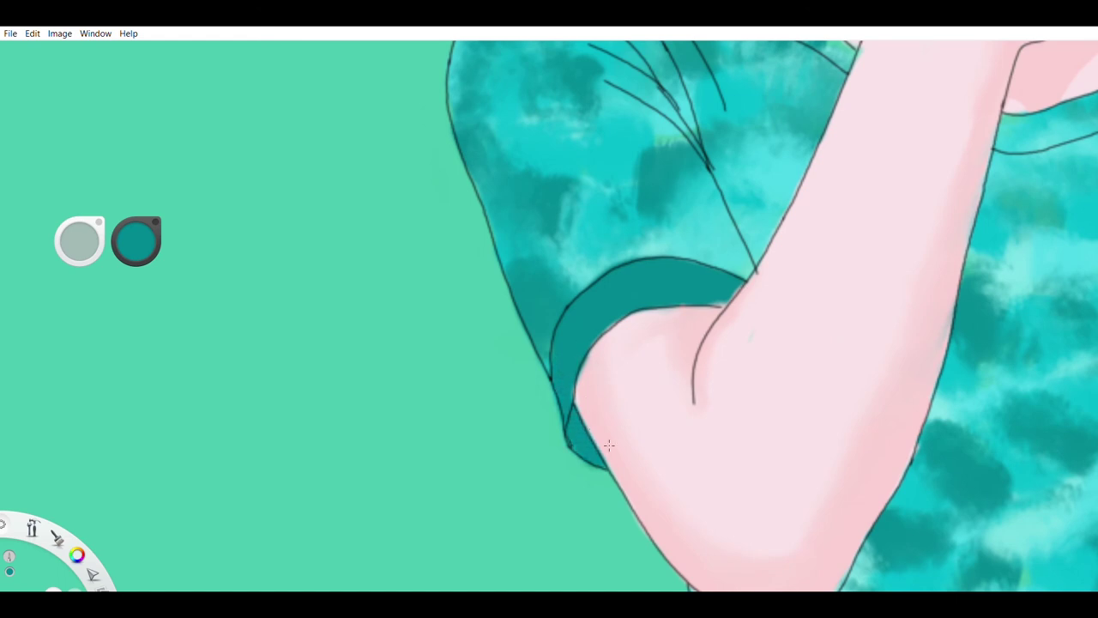
{"action": "scroll", "coordinate": [500, 176], "scroll_direction": "down", "scroll_amount": 1}
{"action": "left_click_drag", "start_coordinate": [501, 176], "coordinate": [578, 283]}
{"action": "key", "text": "space"}
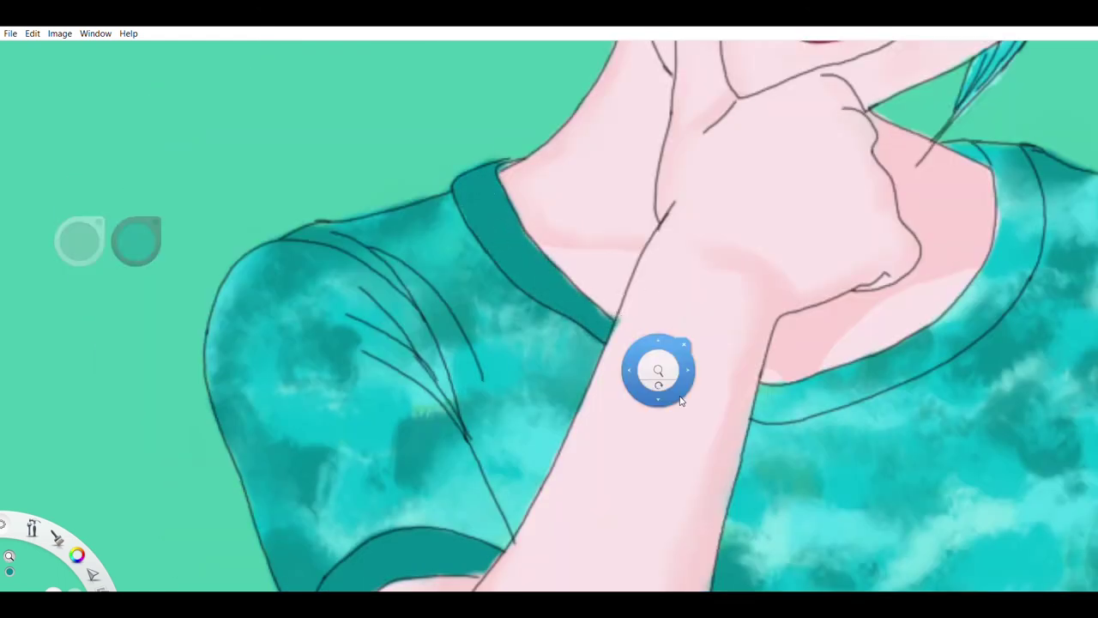
{"action": "left_click_drag", "start_coordinate": [658, 368], "coordinate": [452, 394]}
{"action": "mouse_move", "coordinate": [742, 167]}
{"action": "left_mouse_down"}
{"action": "mouse_move", "coordinate": [803, 210]}
{"action": "mouse_move", "coordinate": [824, 283]}
{"action": "mouse_move", "coordinate": [570, 431]}
{"action": "left_mouse_up"}
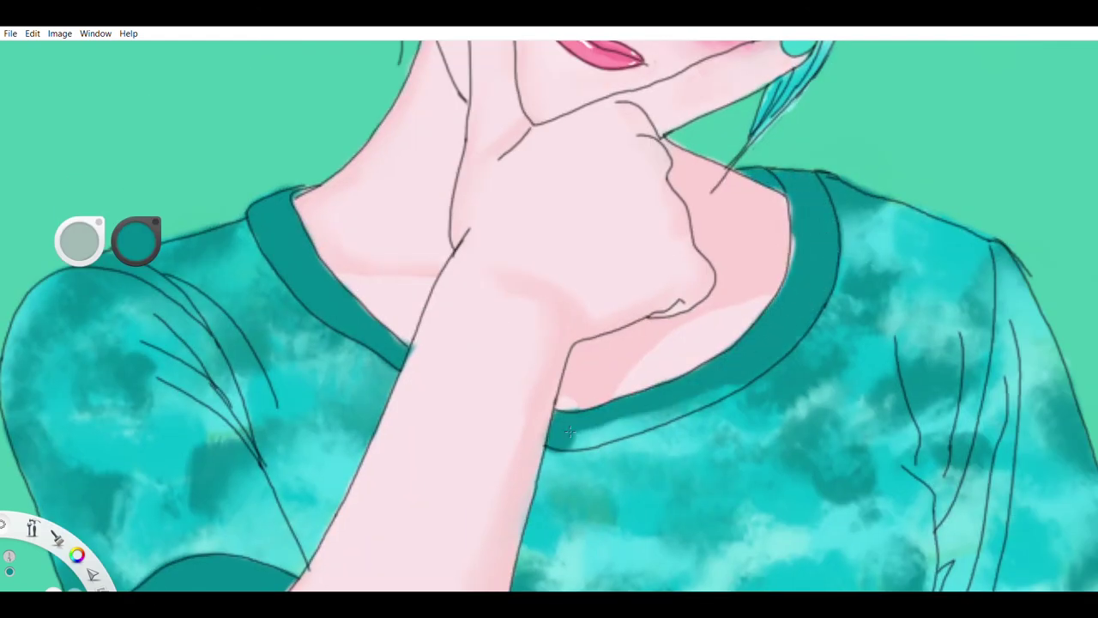
{"action": "mouse_move", "coordinate": [702, 401]}
{"action": "left_mouse_down"}
{"action": "mouse_move", "coordinate": [592, 445]}
{"action": "mouse_move", "coordinate": [129, 163]}
{"action": "left_mouse_up"}
{"action": "key", "text": "space"}
{"action": "mouse_move", "coordinate": [714, 310]}
{"action": "left_mouse_down"}
{"action": "mouse_move", "coordinate": [639, 290]}
{"action": "mouse_move", "coordinate": [529, 369]}
{"action": "mouse_move", "coordinate": [687, 313]}
{"action": "left_mouse_up"}
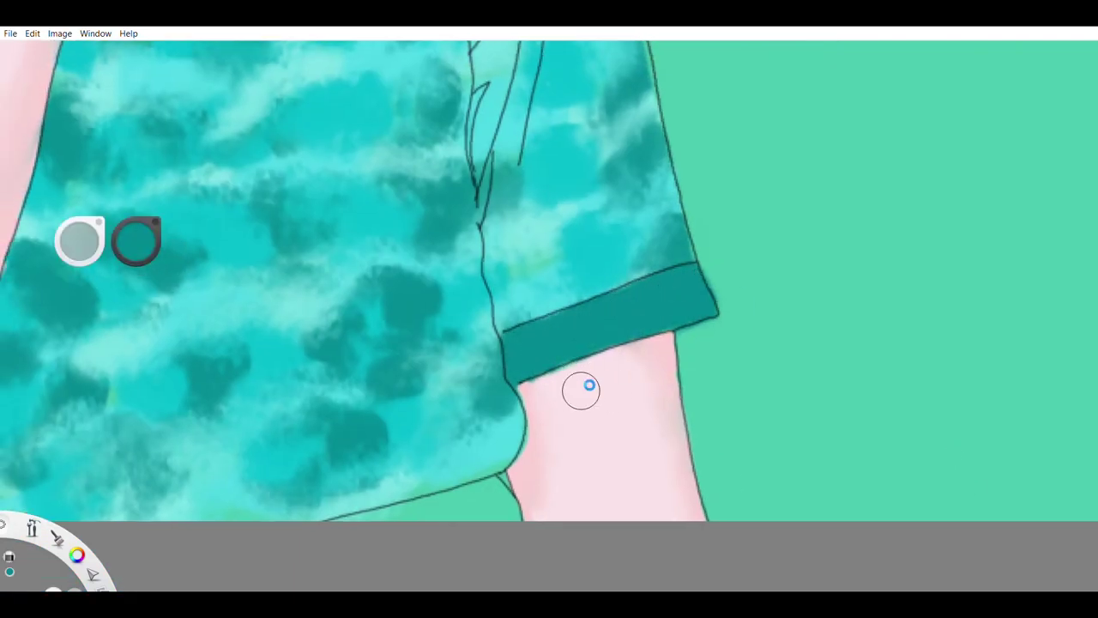
Step: Fill the small area beneath the T-shirt hem beside the lowered arm with a deeper green than the background
{"action": "key", "text": "space"}
{"action": "left_click_drag", "start_coordinate": [377, 43], "coordinate": [561, 290]}
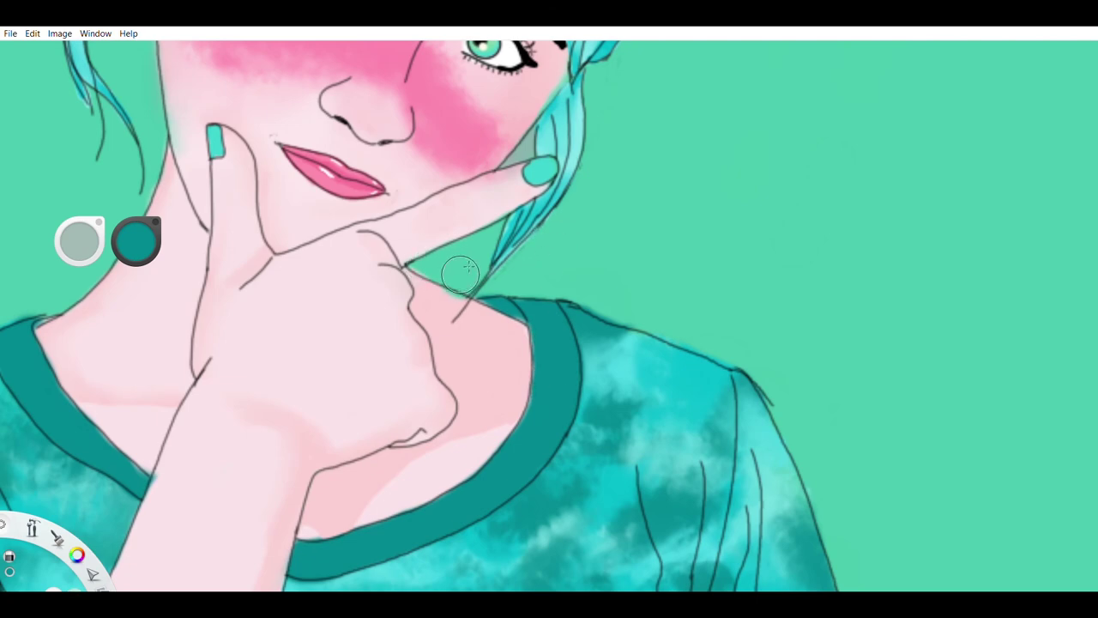
{"action": "key", "text": "space"}
{"action": "mouse_move", "coordinate": [460, 273]}
{"action": "left_mouse_down"}
{"action": "mouse_move", "coordinate": [449, 417]}
{"action": "mouse_move", "coordinate": [271, 319]}
{"action": "left_mouse_up"}
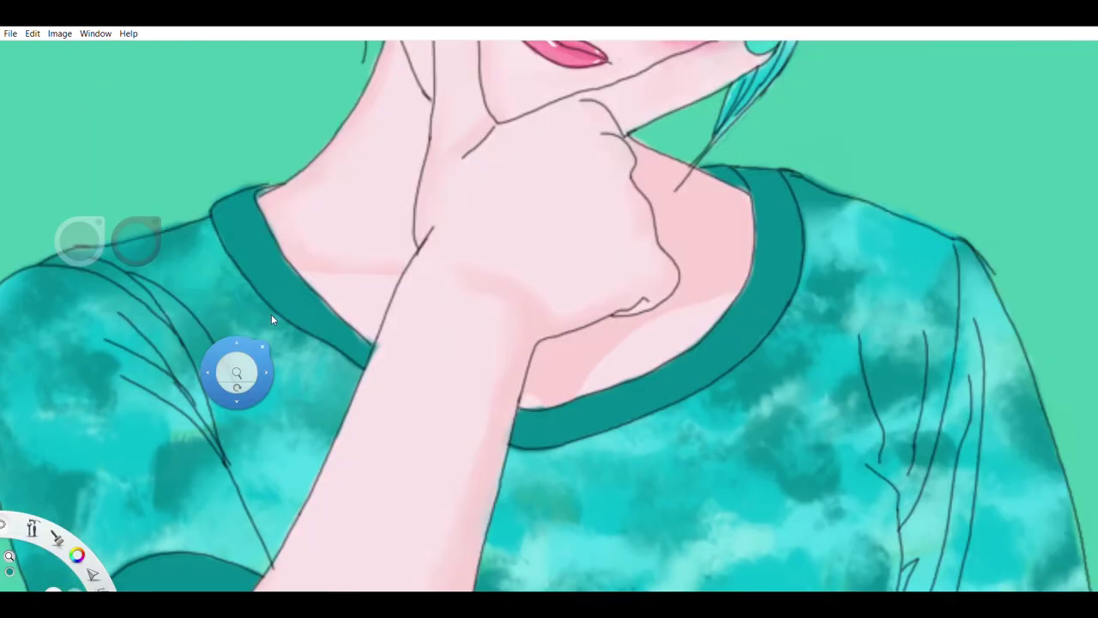
{"action": "key", "text": "Home"}
{"action": "scroll", "coordinate": [605, 270], "scroll_direction": "up", "scroll_amount": 5}
{"action": "left_click", "coordinate": [1030, 237], "text": "alt"}
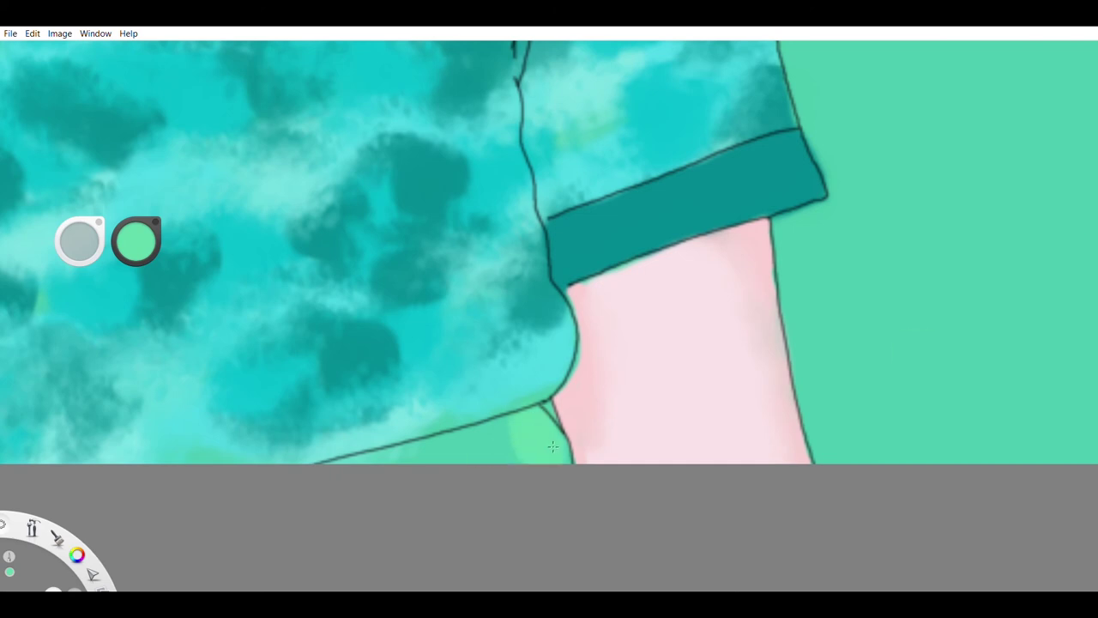
{"action": "key", "text": "space"}
{"action": "left_click_drag", "start_coordinate": [553, 446], "coordinate": [449, 351]}
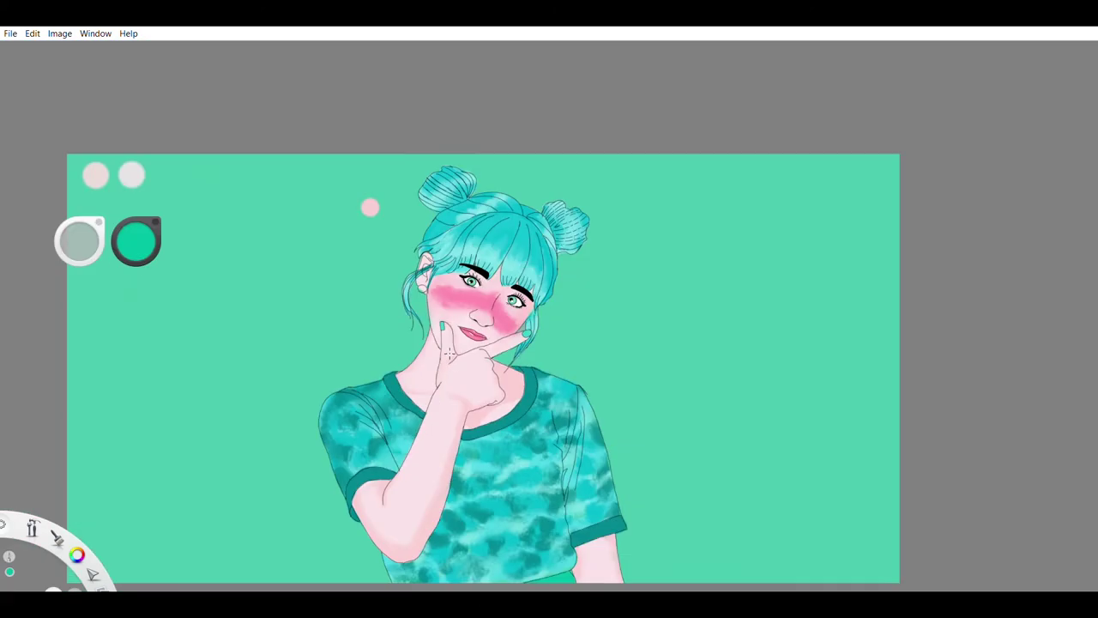
Step: Clear the leftover pink and grey colour test dabs from the green background
{"action": "scroll", "coordinate": [449, 352], "scroll_direction": "up", "scroll_amount": 1}
{"action": "left_click", "coordinate": [635, 277]}
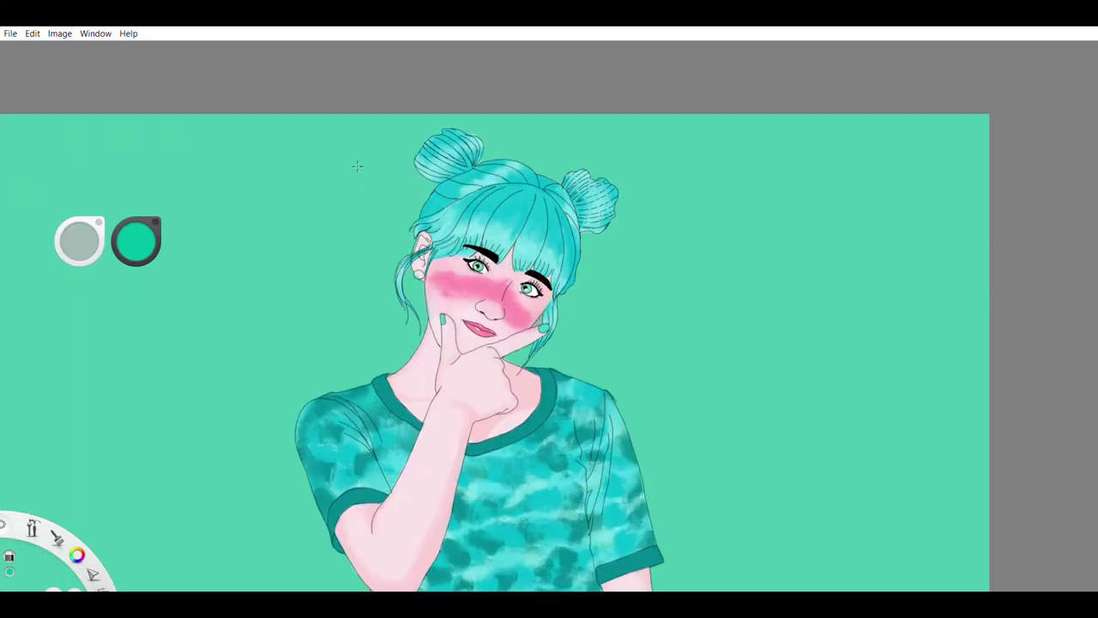
{"action": "key", "text": "Home"}
{"action": "key", "text": "ctrl+4"}
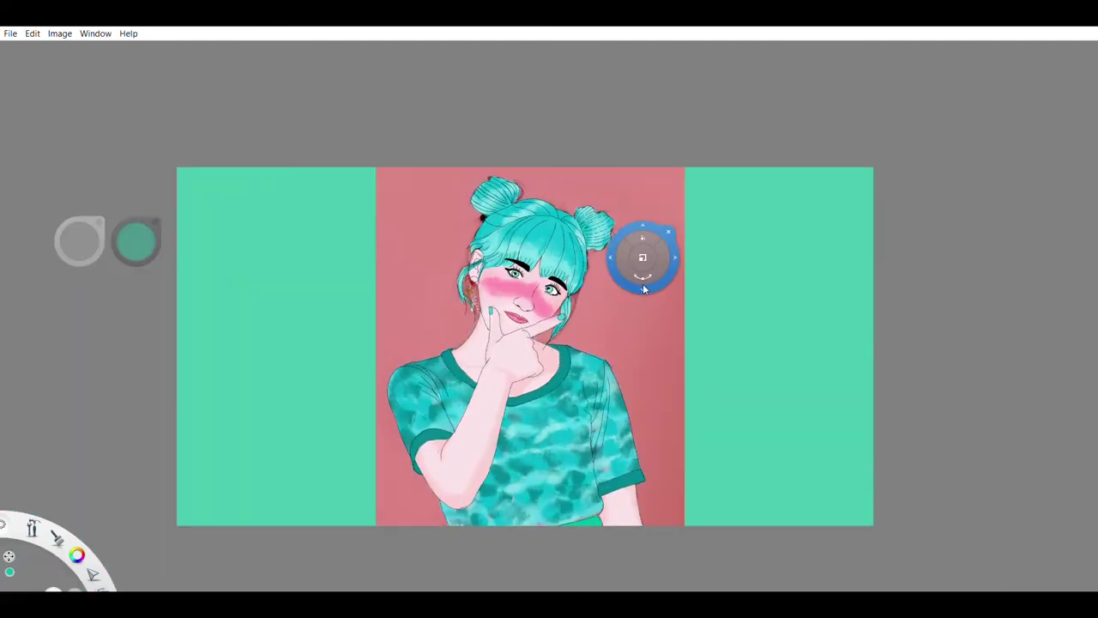
{"action": "mouse_move", "coordinate": [642, 253]}
{"action": "left_mouse_down"}
{"action": "mouse_move", "coordinate": [961, 297]}
{"action": "mouse_move", "coordinate": [921, 323]}
{"action": "left_mouse_up"}
{"action": "key", "text": "ctrl+z"}
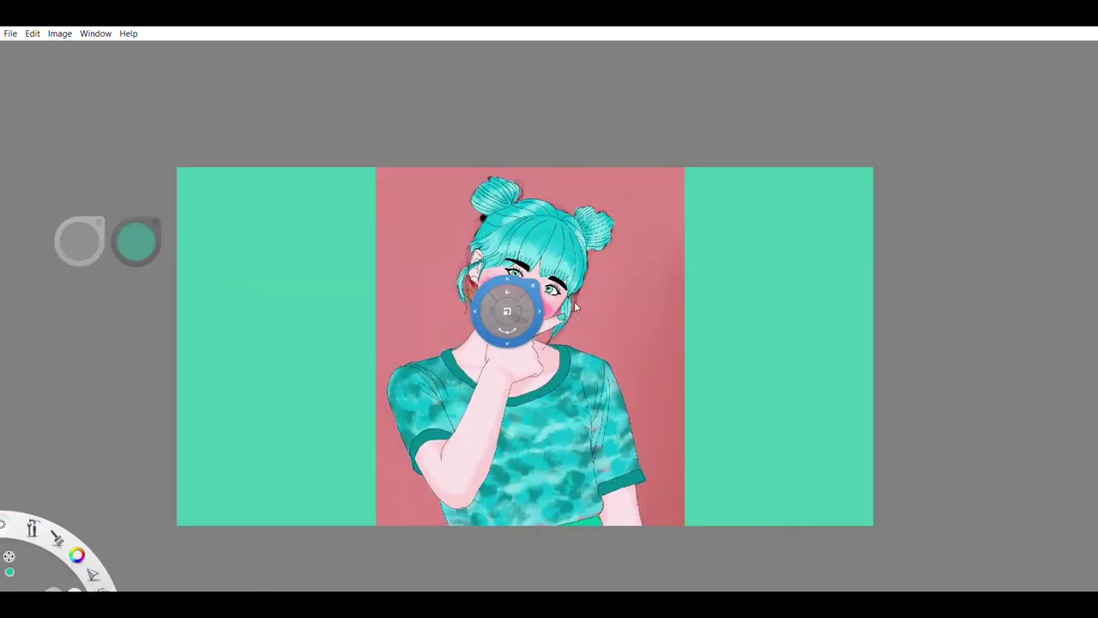
{"action": "key", "text": "ctrl+z"}
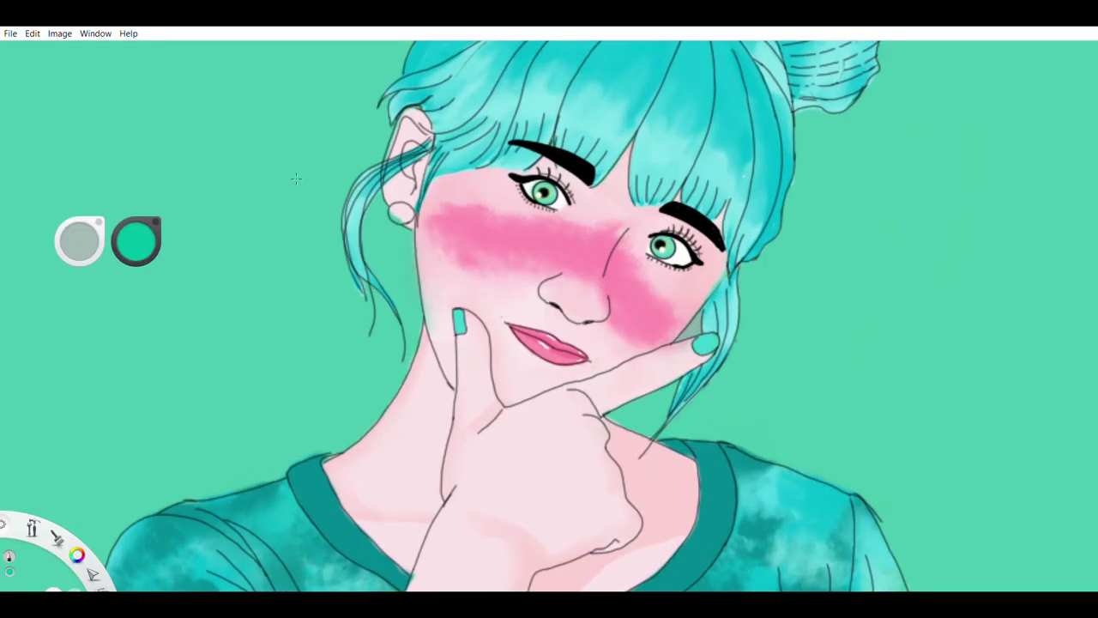
Step: Draw a thin black circle on the blushed cheek near the earlobe with the ellipse guide
{"action": "key", "text": "ctrl+4"}
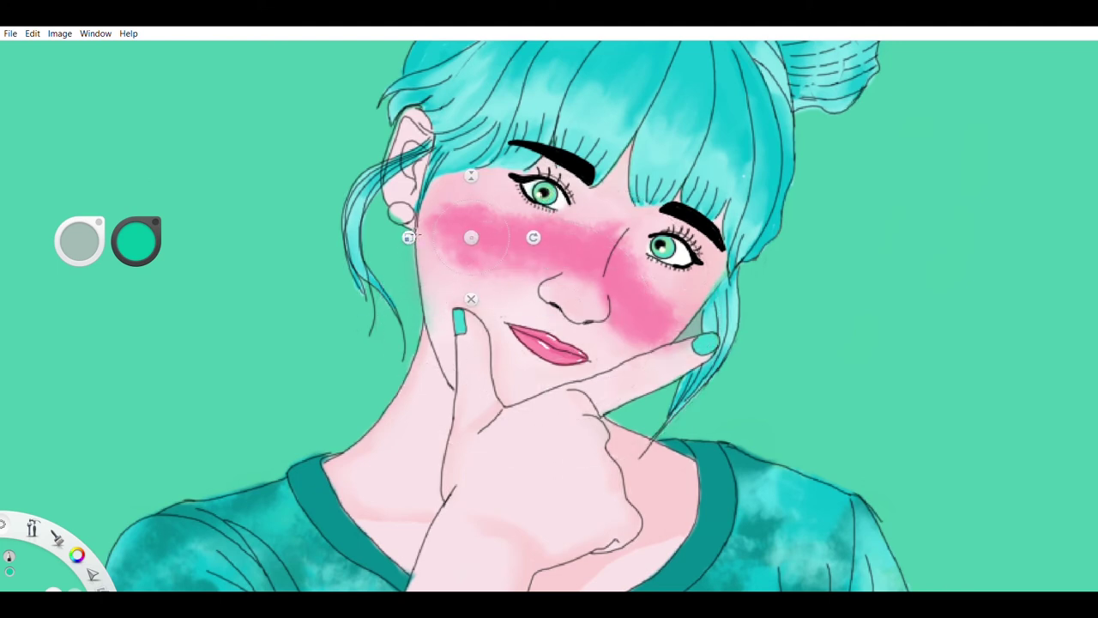
{"action": "left_click_drag", "start_coordinate": [418, 234], "coordinate": [476, 172]}
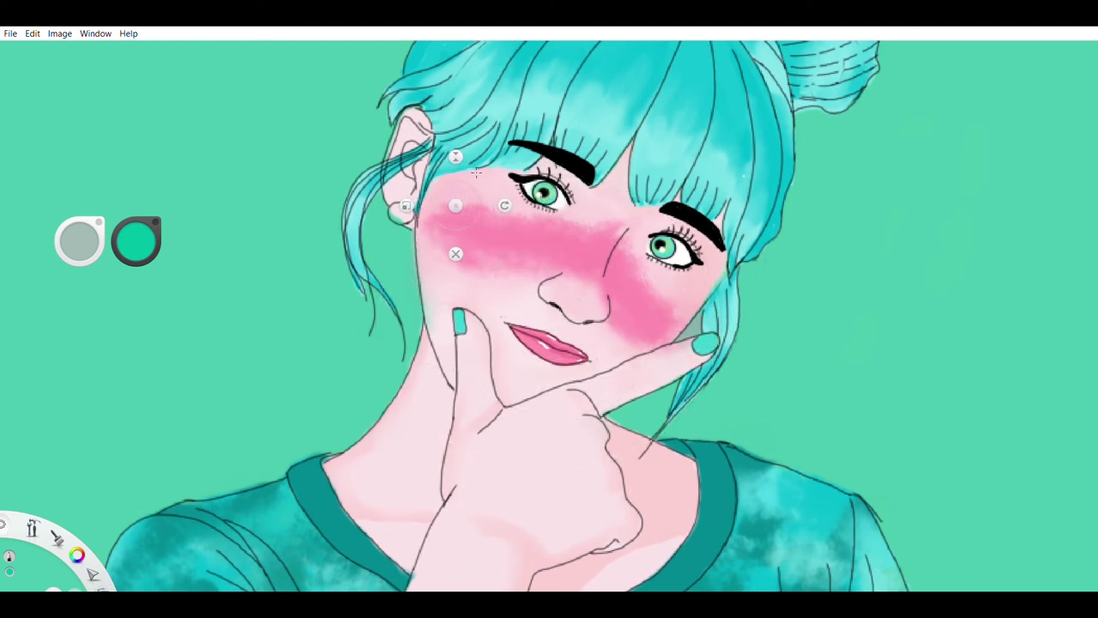
{"action": "left_click_drag", "start_coordinate": [138, 232], "coordinate": [138, 257]}
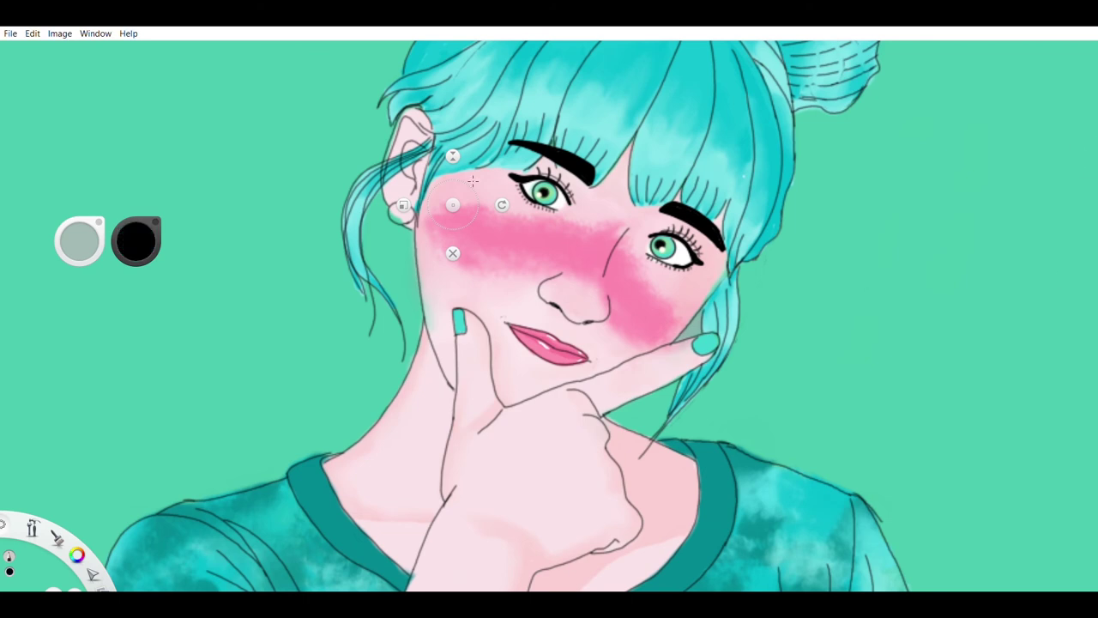
{"action": "left_click_drag", "start_coordinate": [453, 205], "coordinate": [464, 234]}
{"action": "scroll", "coordinate": [423, 228], "scroll_direction": "up", "scroll_amount": 5}
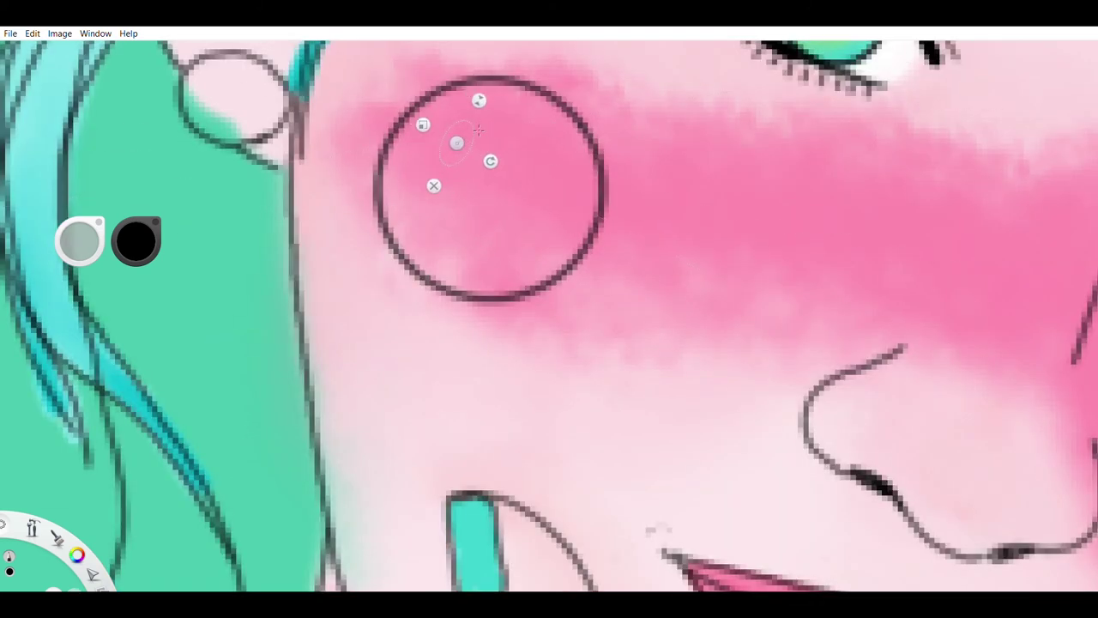
Step: Add two tilted oval eyes filled with black and a curved smile inside the cheek circle
{"action": "left_click_drag", "start_coordinate": [459, 129], "coordinate": [457, 131]}
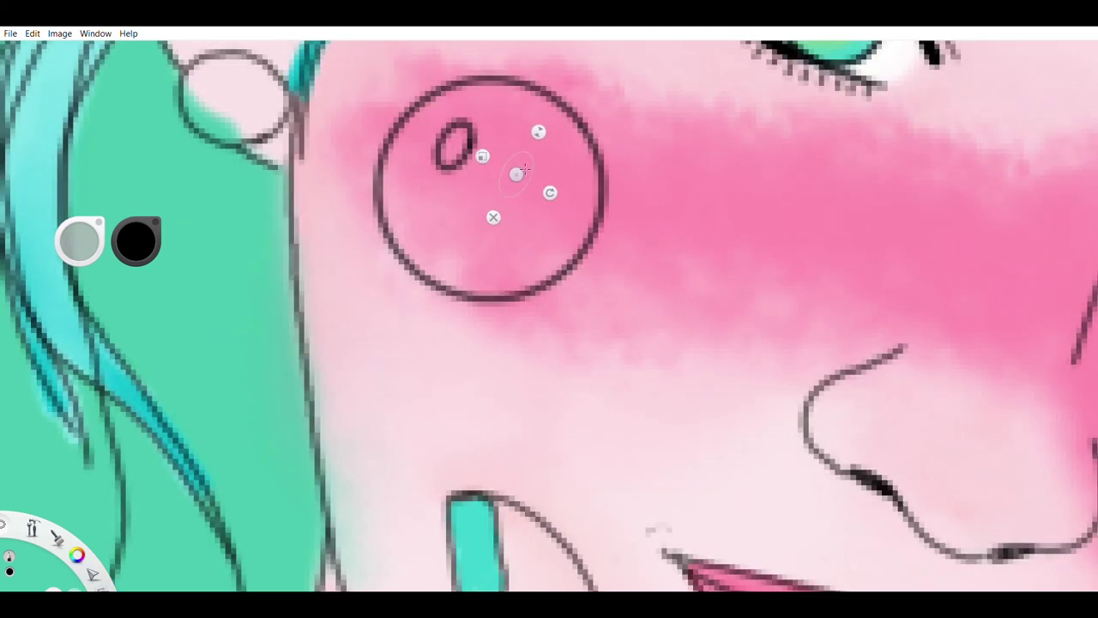
{"action": "left_click_drag", "start_coordinate": [531, 164], "coordinate": [530, 167]}
{"action": "left_click_drag", "start_coordinate": [493, 240], "coordinate": [433, 172]}
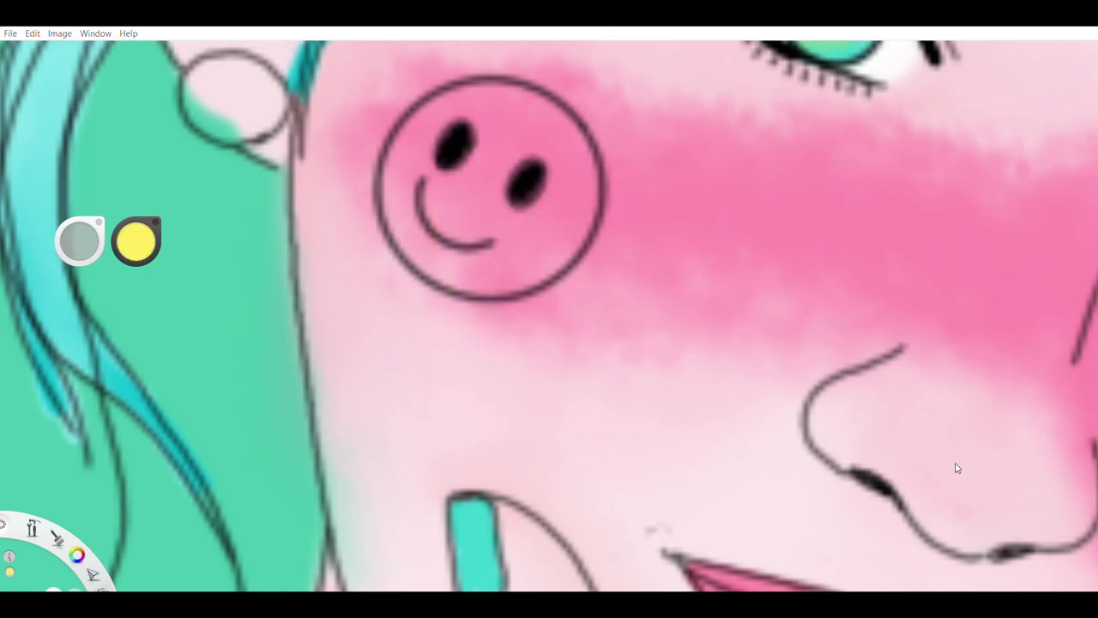
Step: Colour the smiley face on the cheek yellow and undo the stray yellow dab beside the nose
{"action": "left_click", "coordinate": [494, 206]}
{"action": "left_click", "coordinate": [652, 448]}
{"action": "scroll", "coordinate": [652, 449], "scroll_direction": "down", "scroll_amount": 5}
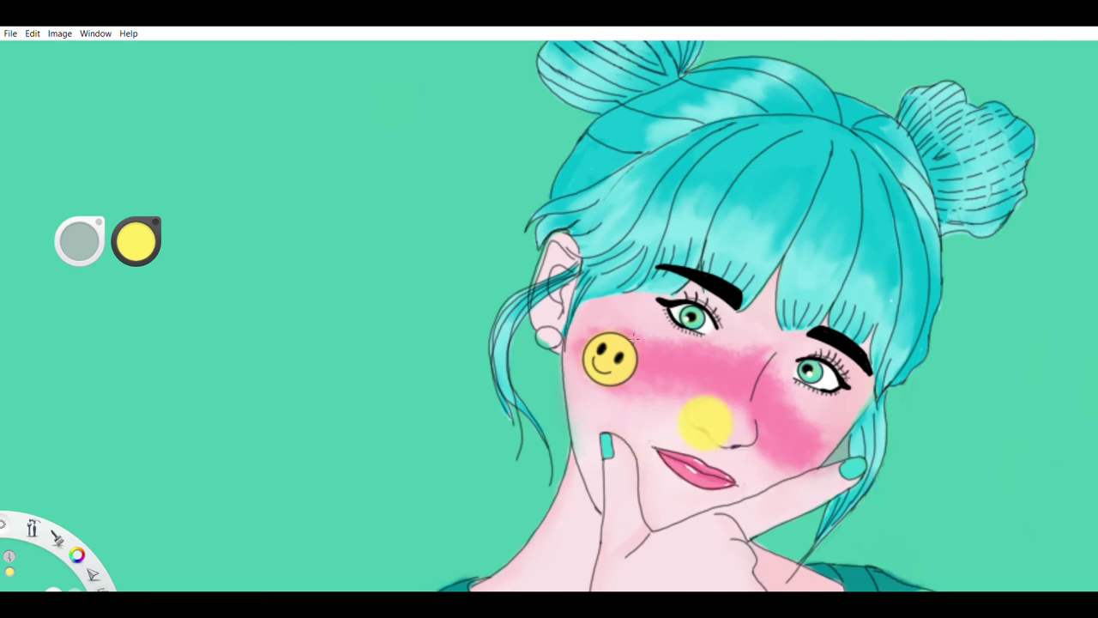
{"action": "key", "text": "ctrl+z"}
Step: Dot small dark brown freckles across the pink blush on the cheeks and nose
{"action": "left_click", "coordinate": [748, 358]}
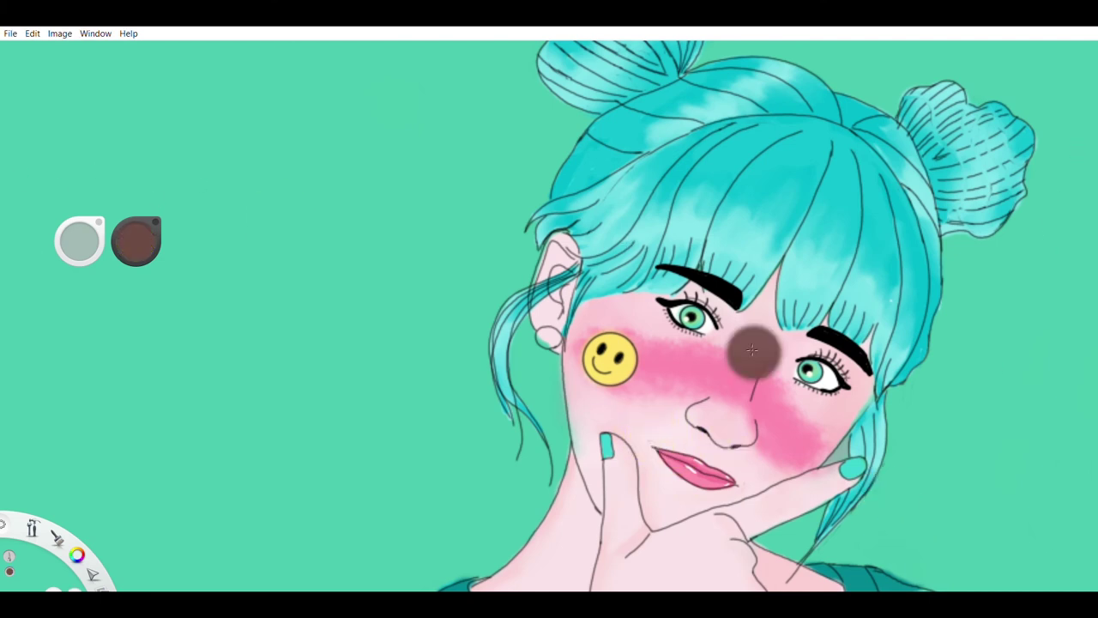
{"action": "key", "text": "ctrl+z"}
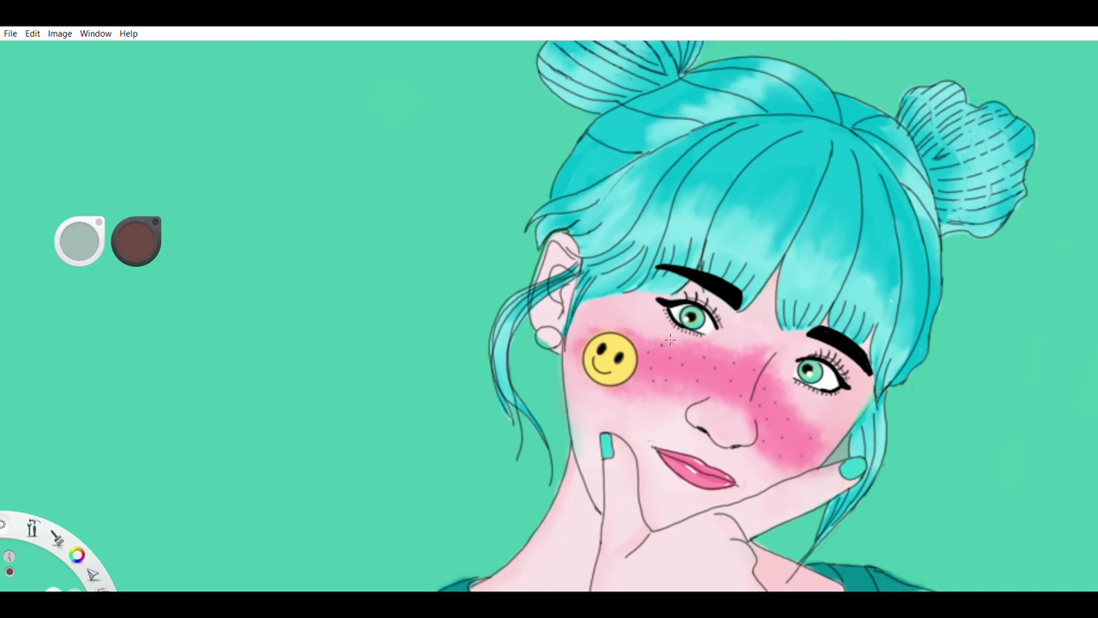
Step: Choose a strong pink and paint a small patch on the thumb tip beside the nail
{"action": "scroll", "coordinate": [759, 371], "scroll_direction": "down", "scroll_amount": 3}
{"action": "left_click_drag", "start_coordinate": [834, 533], "coordinate": [834, 335]}
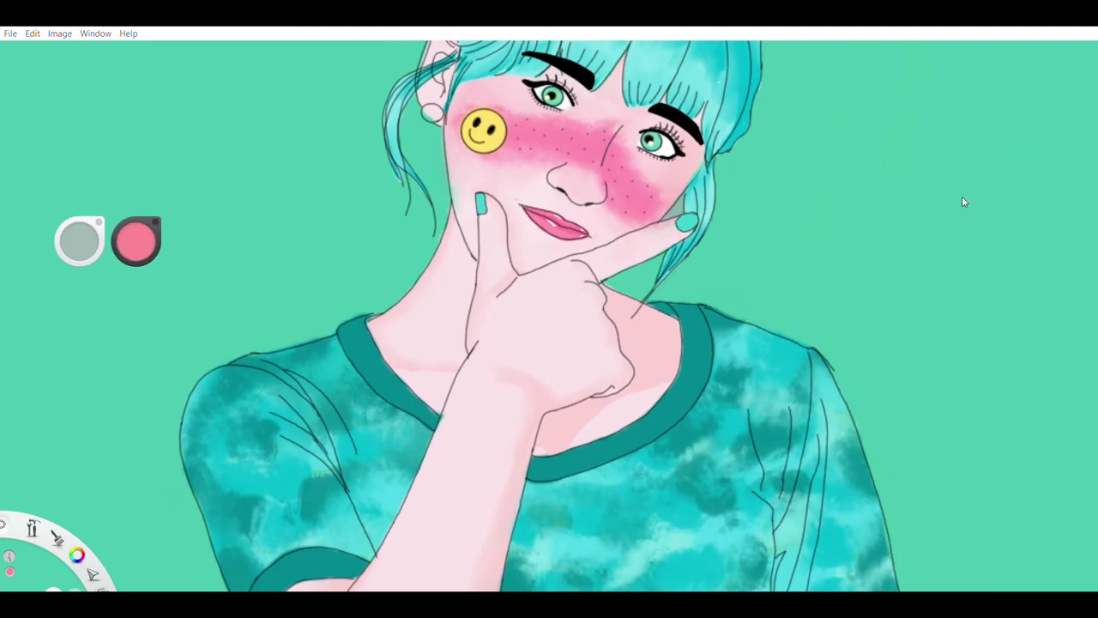
{"action": "left_click", "coordinate": [628, 333]}
{"action": "key", "text": "ctrl+z"}
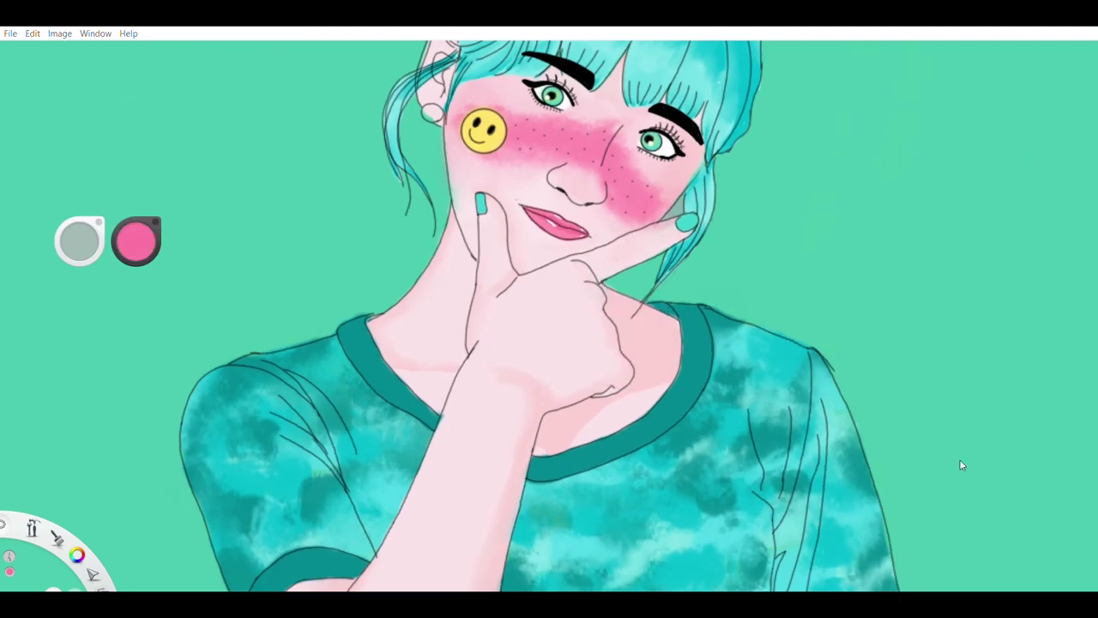
{"action": "scroll", "coordinate": [958, 461], "scroll_direction": "up", "scroll_amount": 3}
{"action": "scroll", "coordinate": [494, 174], "scroll_direction": "up", "scroll_amount": 3}
{"action": "left_click", "coordinate": [510, 171]}
{"action": "key", "text": "ctrl+z"}
{"action": "left_click_drag", "start_coordinate": [446, 147], "coordinate": [425, 118]}
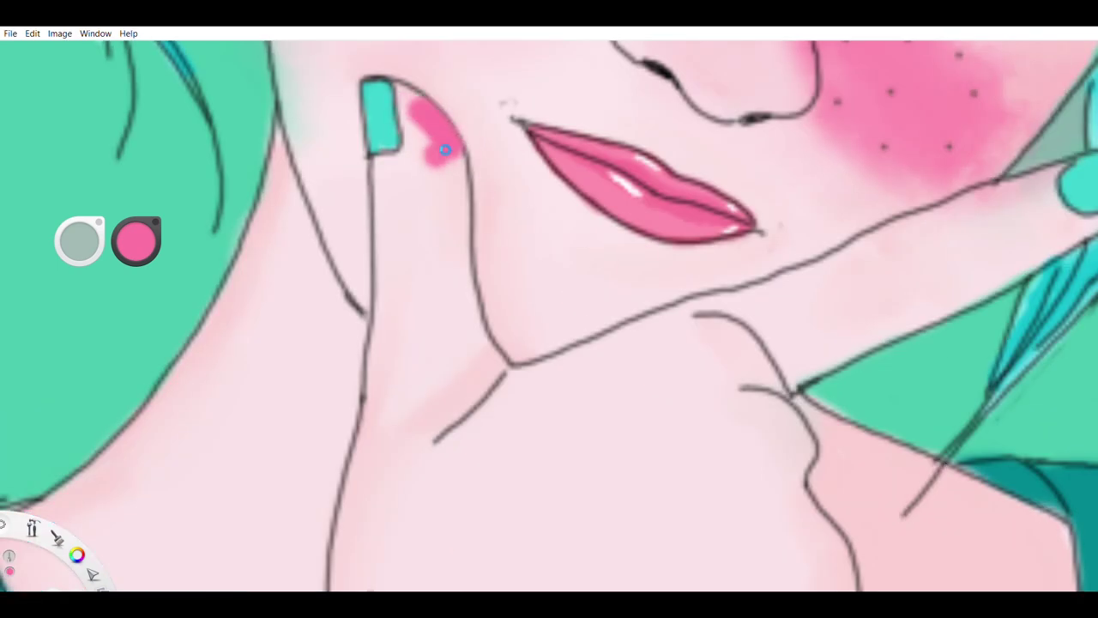
Step: Add pink dabs on the knuckles, next to the index fingernail and along the outer edge of the hand
{"action": "left_click", "coordinate": [702, 389]}
{"action": "scroll", "coordinate": [709, 385], "scroll_direction": "down", "scroll_amount": 3}
{"action": "left_click", "coordinate": [748, 405]}
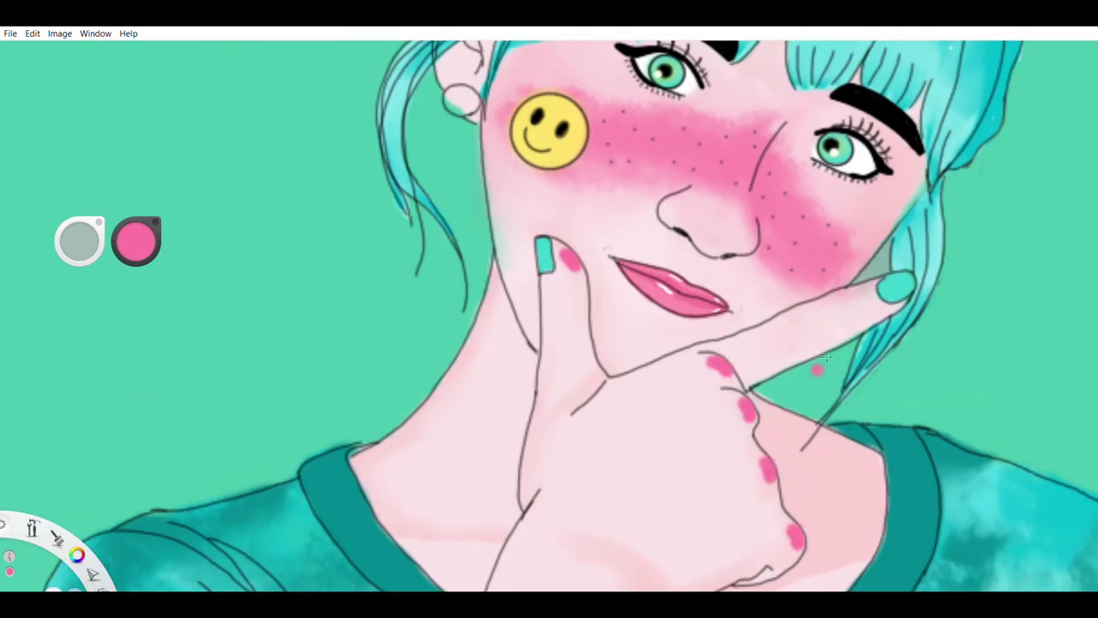
{"action": "mouse_move", "coordinate": [533, 491]}
{"action": "left_mouse_down"}
{"action": "mouse_move", "coordinate": [609, 395]}
{"action": "mouse_move", "coordinate": [592, 326]}
{"action": "left_mouse_up"}
{"action": "left_click_drag", "start_coordinate": [601, 472], "coordinate": [541, 485]}
{"action": "left_click_drag", "start_coordinate": [632, 240], "coordinate": [657, 163]}
Step: Blend the pink patches at the outer edge of the hand and on the thumb into the skin
{"action": "left_click", "coordinate": [529, 392]}
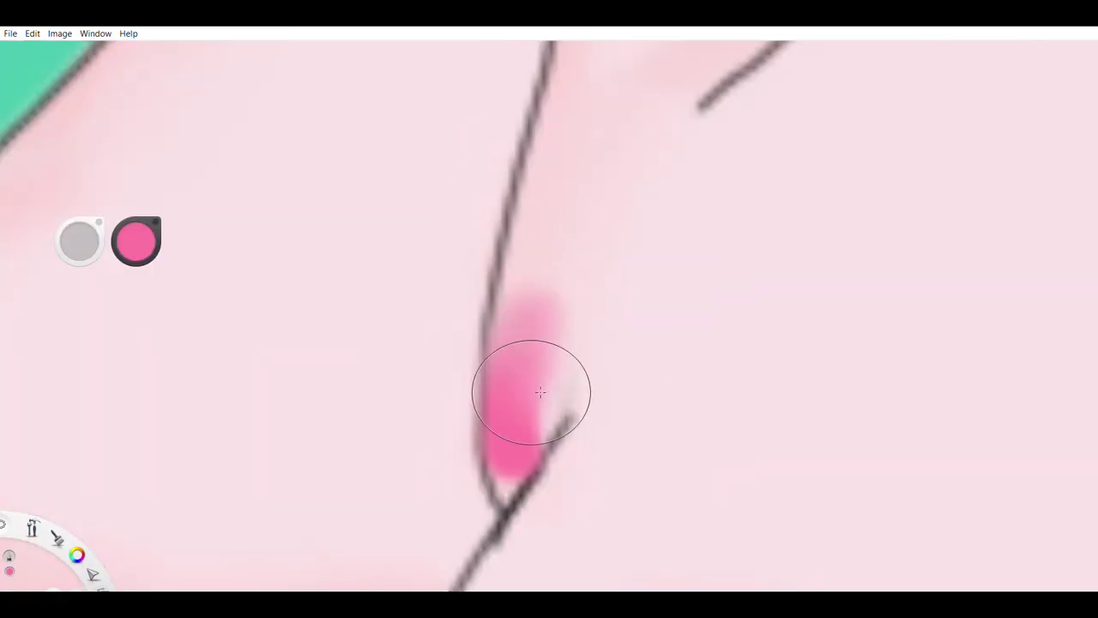
{"action": "scroll", "coordinate": [544, 372], "scroll_direction": "down", "scroll_amount": 2}
{"action": "mouse_move", "coordinate": [525, 330]}
{"action": "left_mouse_down"}
{"action": "mouse_move", "coordinate": [532, 396]}
{"action": "mouse_move", "coordinate": [525, 283]}
{"action": "left_mouse_up"}
{"action": "scroll", "coordinate": [525, 343], "scroll_direction": "down", "scroll_amount": 2}
{"action": "scroll", "coordinate": [525, 343], "scroll_direction": "down", "scroll_amount": 2}
{"action": "left_click_drag", "start_coordinate": [519, 201], "coordinate": [541, 249]}
{"action": "scroll", "coordinate": [615, 321], "scroll_direction": "down", "scroll_amount": 2}
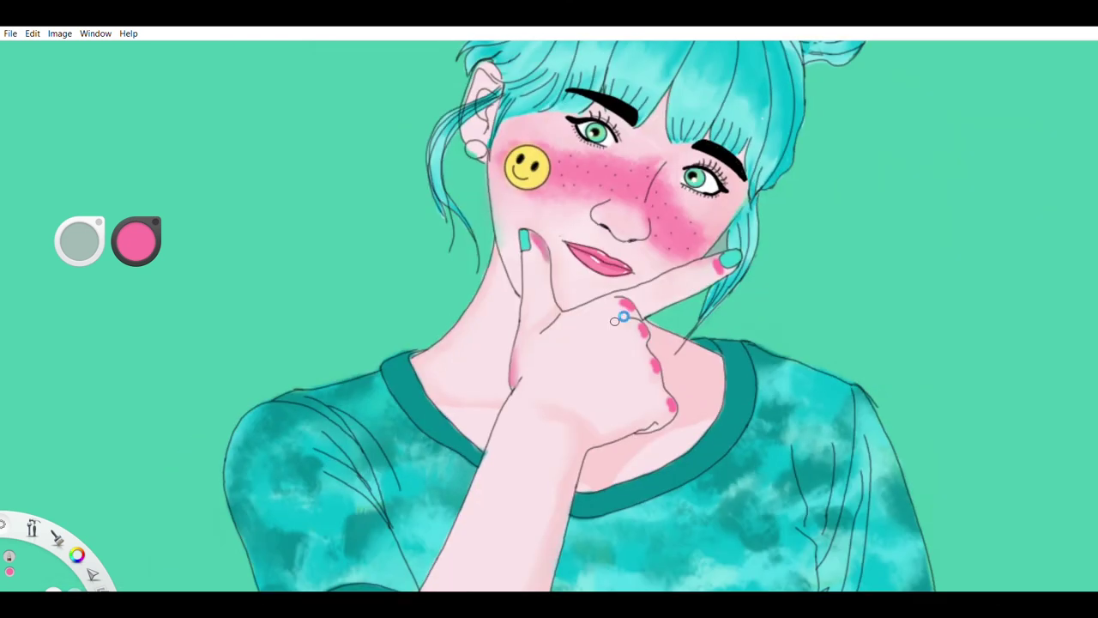
Step: Blend the pink dabs on the knuckles and index fingertip softly into the skin
{"action": "scroll", "coordinate": [615, 321], "scroll_direction": "up", "scroll_amount": 5}
{"action": "mouse_move", "coordinate": [644, 251]}
{"action": "left_mouse_down"}
{"action": "mouse_move", "coordinate": [693, 260]}
{"action": "mouse_move", "coordinate": [708, 291]}
{"action": "left_mouse_up"}
{"action": "left_click_drag", "start_coordinate": [618, 236], "coordinate": [728, 333]}
{"action": "scroll", "coordinate": [728, 333], "scroll_direction": "down", "scroll_amount": 5}
{"action": "scroll", "coordinate": [728, 333], "scroll_direction": "down", "scroll_amount": 4}
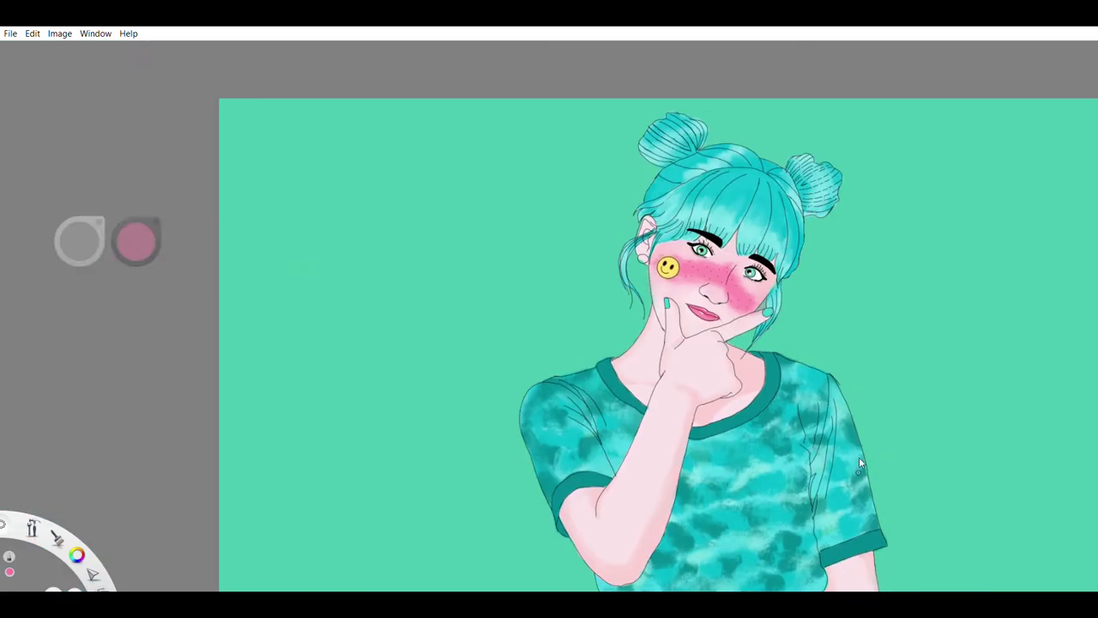
{"action": "scroll", "coordinate": [749, 507], "scroll_direction": "up", "scroll_amount": 2}
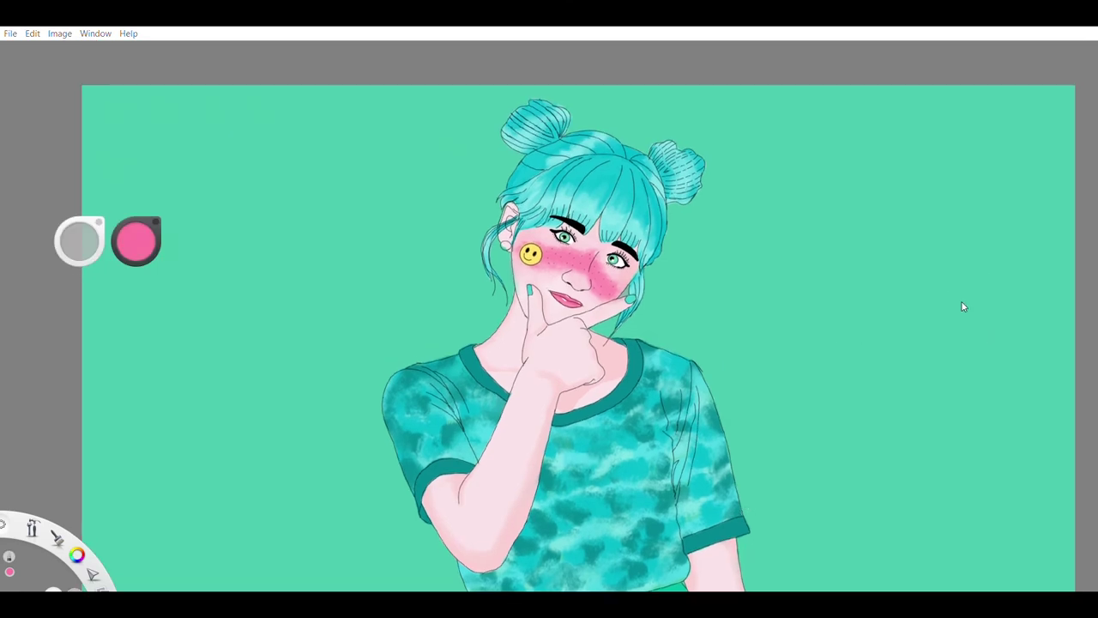
{"action": "scroll", "coordinate": [499, 247], "scroll_direction": "down", "scroll_amount": 3}
{"action": "key", "text": "space"}
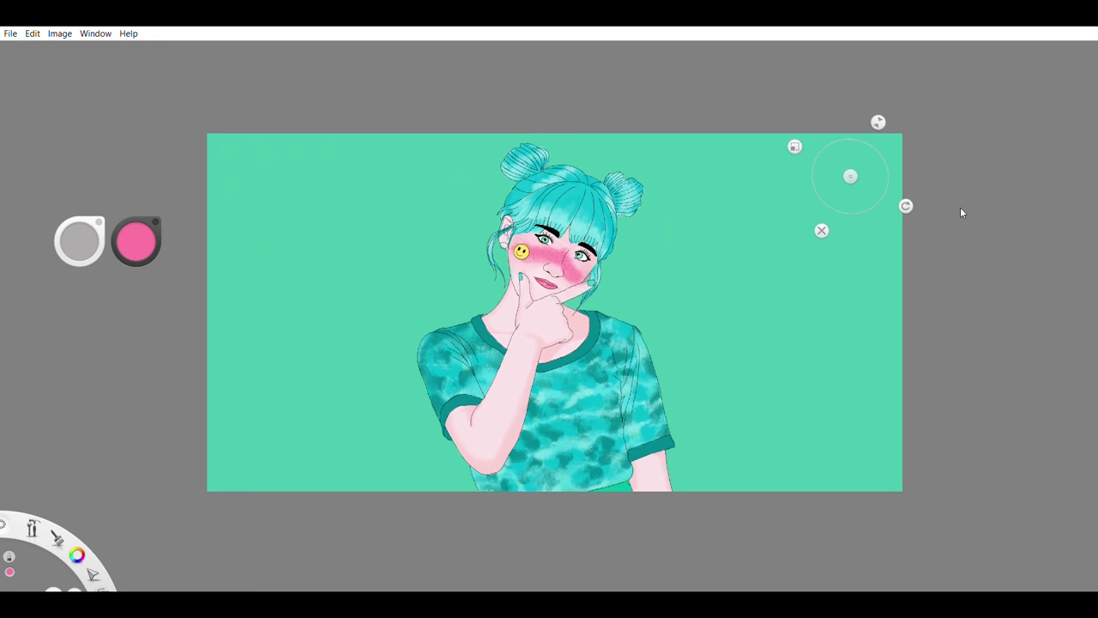
Step: Draw a black smiley outline in the background's upper-right corner, with a round face, two oval eyes and a curved mouth
{"action": "key", "text": "d"}
{"action": "mouse_move", "coordinate": [850, 176]}
{"action": "left_mouse_down"}
{"action": "mouse_move", "coordinate": [874, 202]}
{"action": "mouse_move", "coordinate": [824, 147]}
{"action": "mouse_move", "coordinate": [823, 113]}
{"action": "left_mouse_up"}
{"action": "mouse_move", "coordinate": [823, 146]}
{"action": "left_mouse_down"}
{"action": "mouse_move", "coordinate": [893, 147]}
{"action": "mouse_move", "coordinate": [900, 114]}
{"action": "mouse_move", "coordinate": [860, 205]}
{"action": "mouse_move", "coordinate": [863, 220]}
{"action": "mouse_move", "coordinate": [911, 219]}
{"action": "left_mouse_up"}
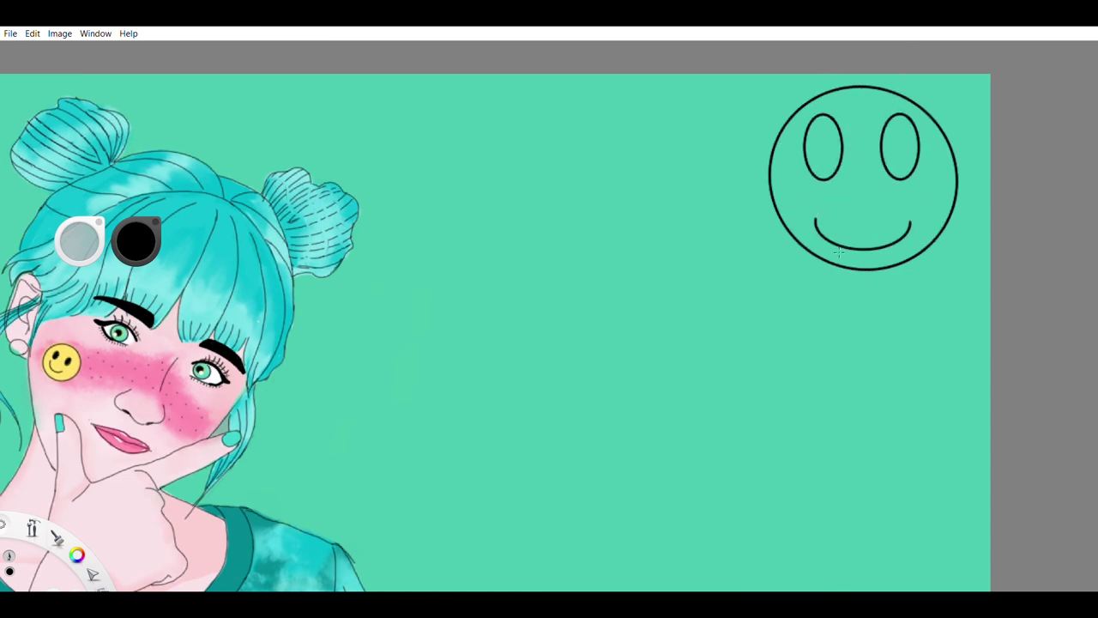
Step: Fill the smiley's two oval eyes with black and its face with bright yellow
{"action": "scroll", "coordinate": [830, 267], "scroll_direction": "down", "scroll_amount": 2}
{"action": "left_click", "coordinate": [827, 182]}
{"action": "left_click", "coordinate": [879, 183]}
{"action": "left_click", "coordinate": [849, 214]}
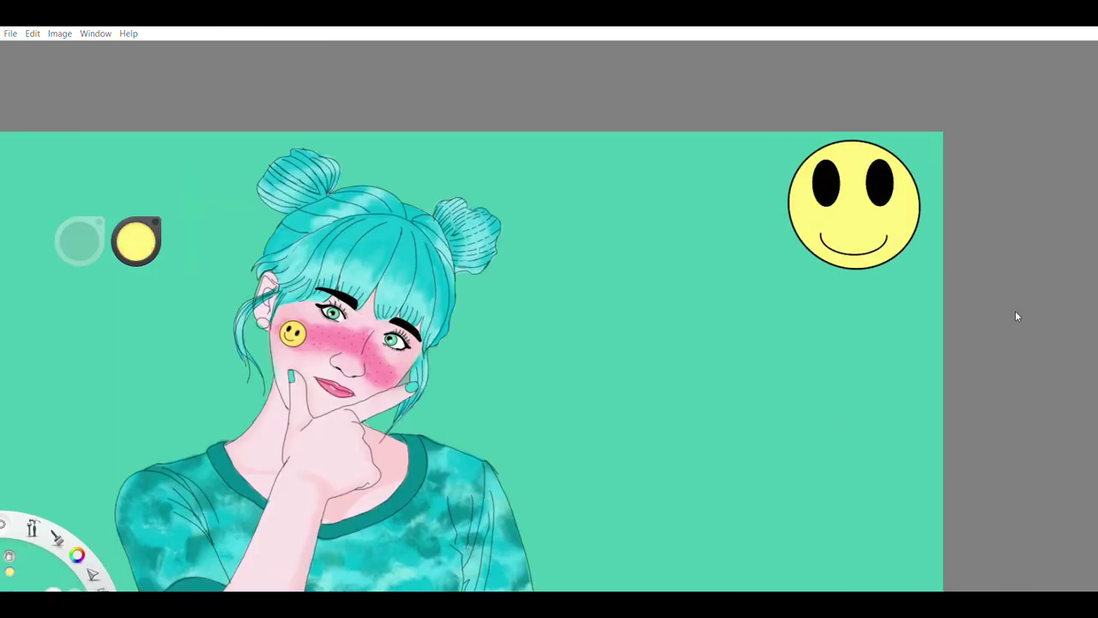
{"action": "scroll", "coordinate": [925, 275], "scroll_direction": "down", "scroll_amount": 3}
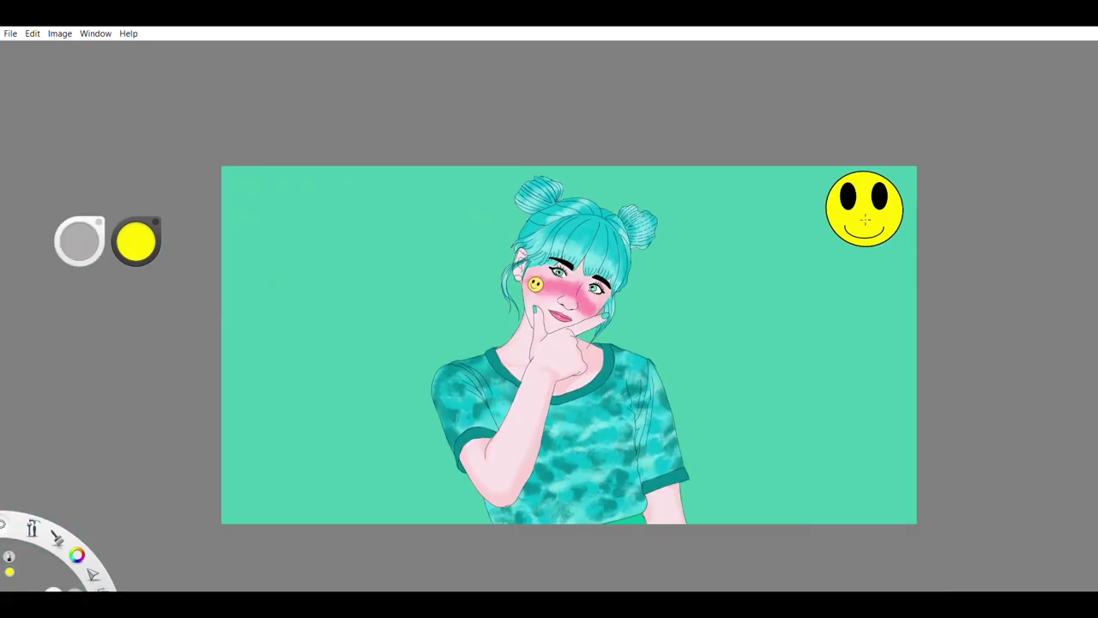
Step: Paste copies of the yellow smiley side by side along the canvas's upper edge to form an evenly spaced row
{"action": "key", "text": "ctrl+v"}
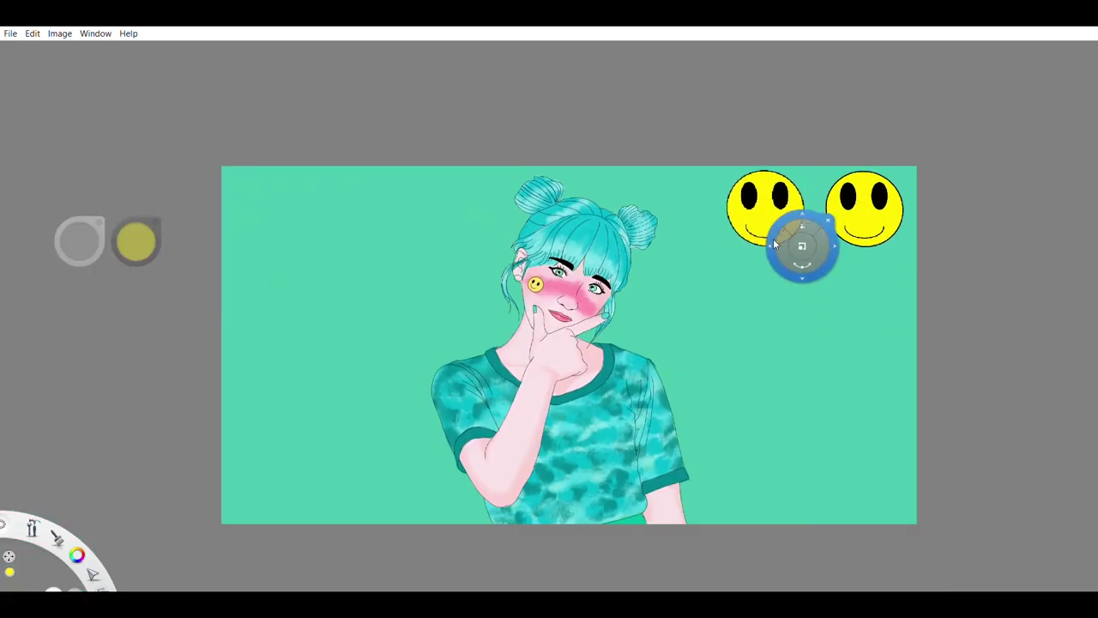
{"action": "key", "text": "ctrl+v"}
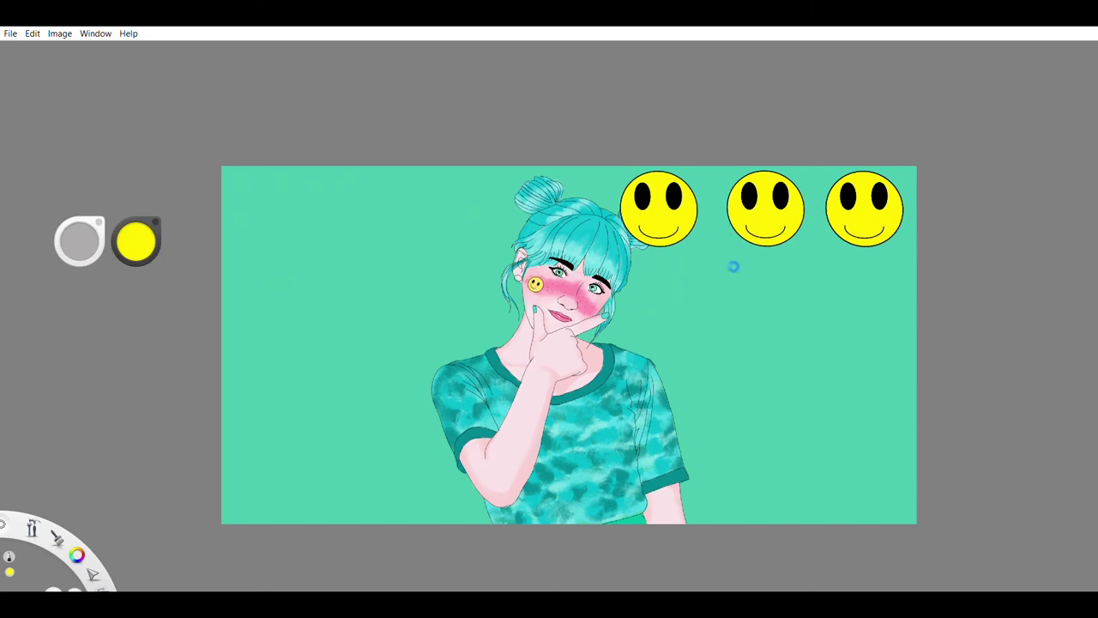
{"action": "key", "text": "ctrl+v"}
{"action": "left_click_drag", "start_coordinate": [706, 224], "coordinate": [695, 220]}
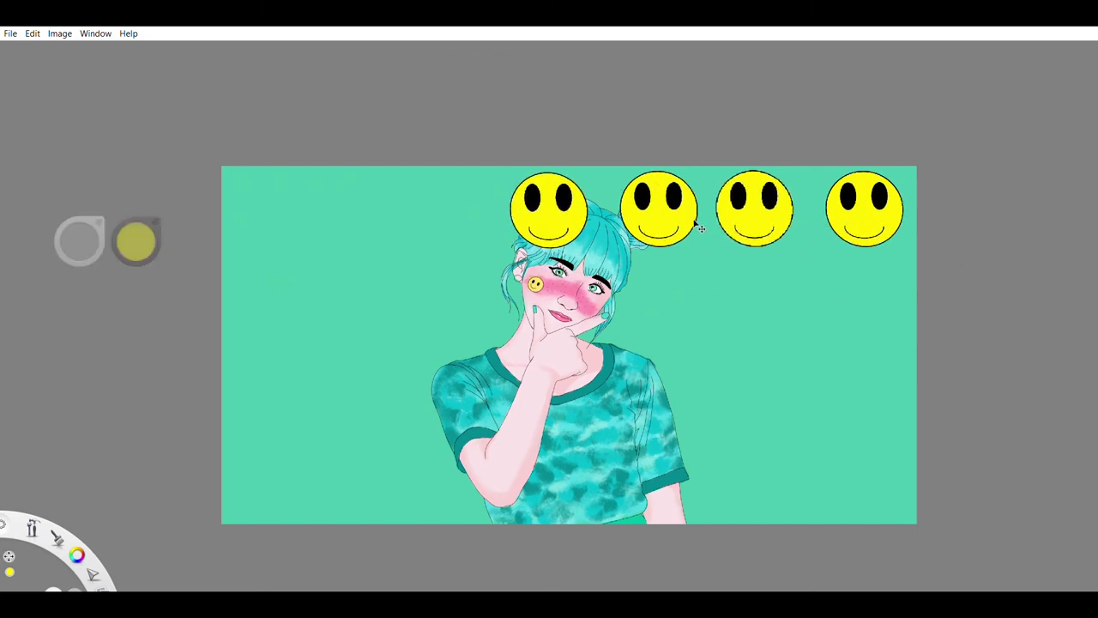
{"action": "mouse_move", "coordinate": [848, 230]}
{"action": "left_mouse_down"}
{"action": "mouse_move", "coordinate": [833, 233]}
{"action": "mouse_move", "coordinate": [846, 232]}
{"action": "left_mouse_up"}
Step: Add a second row of smiley copies below the first, staggered sideways and cut off at both canvas edges
{"action": "left_click_drag", "start_coordinate": [746, 290], "coordinate": [696, 289]}
{"action": "left_click_drag", "start_coordinate": [674, 335], "coordinate": [397, 363]}
{"action": "left_click", "coordinate": [989, 315]}
{"action": "key", "text": "ctrl+v"}
{"action": "key", "text": "ctrl+v"}
{"action": "left_click_drag", "start_coordinate": [453, 129], "coordinate": [189, 314]}
{"action": "left_click", "coordinate": [955, 266]}
{"action": "key", "text": "ctrl+v"}
{"action": "left_click", "coordinate": [959, 270]}
{"action": "key", "text": "ctrl+v"}
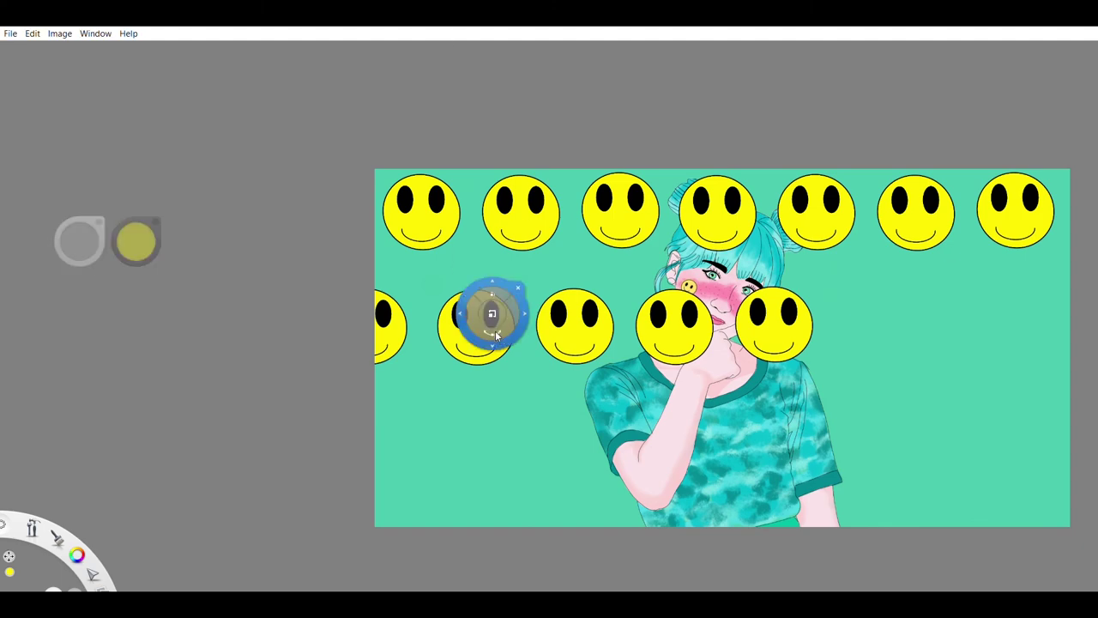
{"action": "left_click_drag", "start_coordinate": [495, 334], "coordinate": [985, 374]}
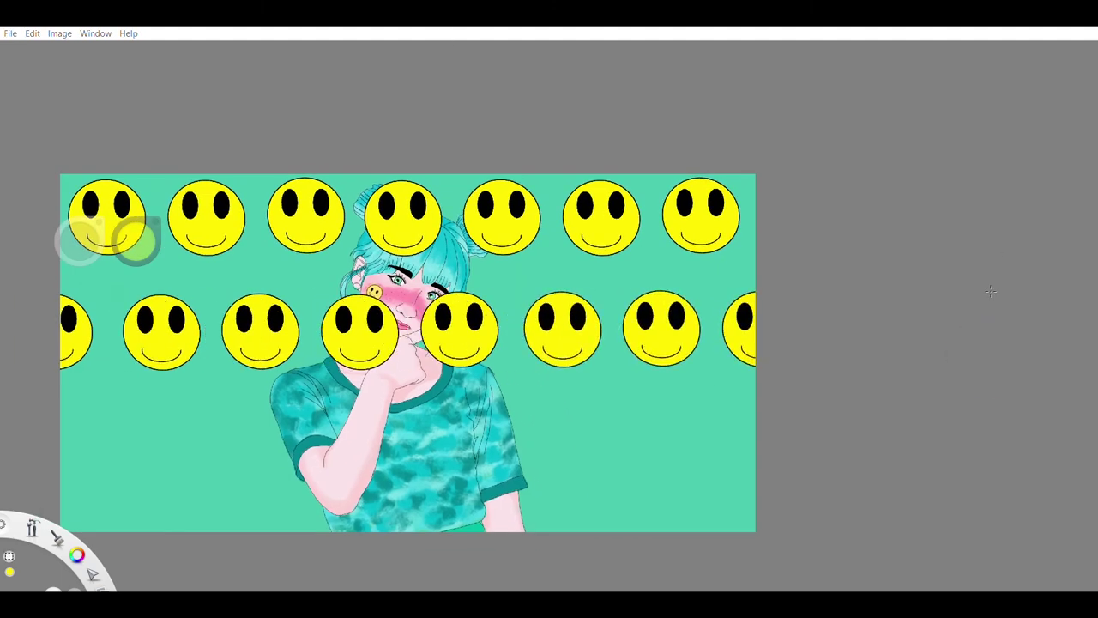
Step: Add two more staggered smiley rows across the lower canvas and place the whole pattern behind the woman
{"action": "key", "text": "ctrl+v"}
{"action": "left_click_drag", "start_coordinate": [686, 323], "coordinate": [703, 342]}
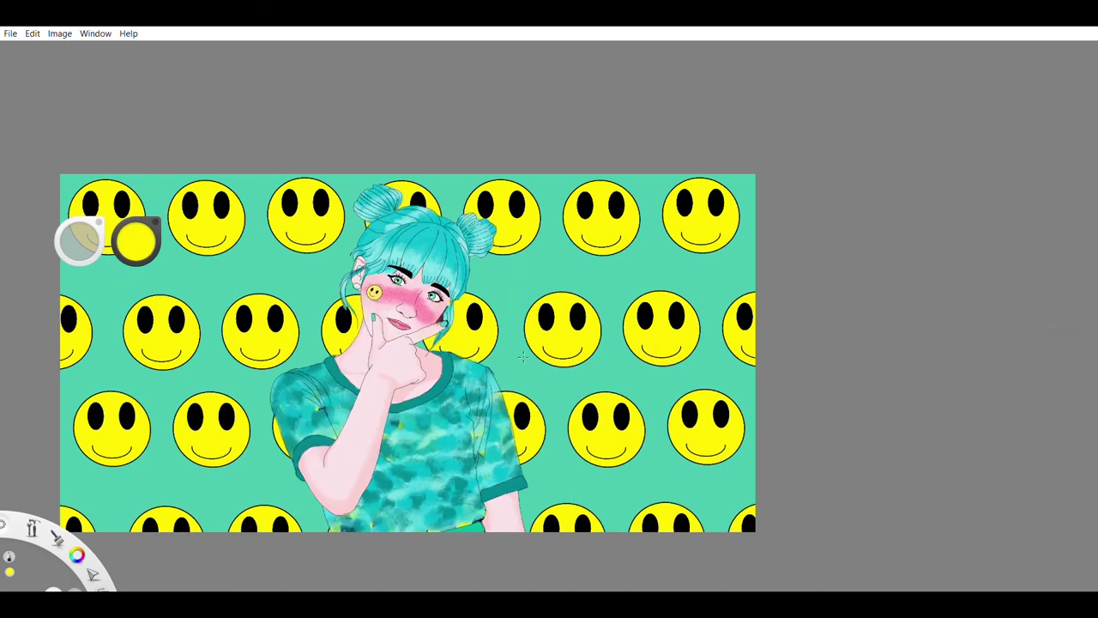